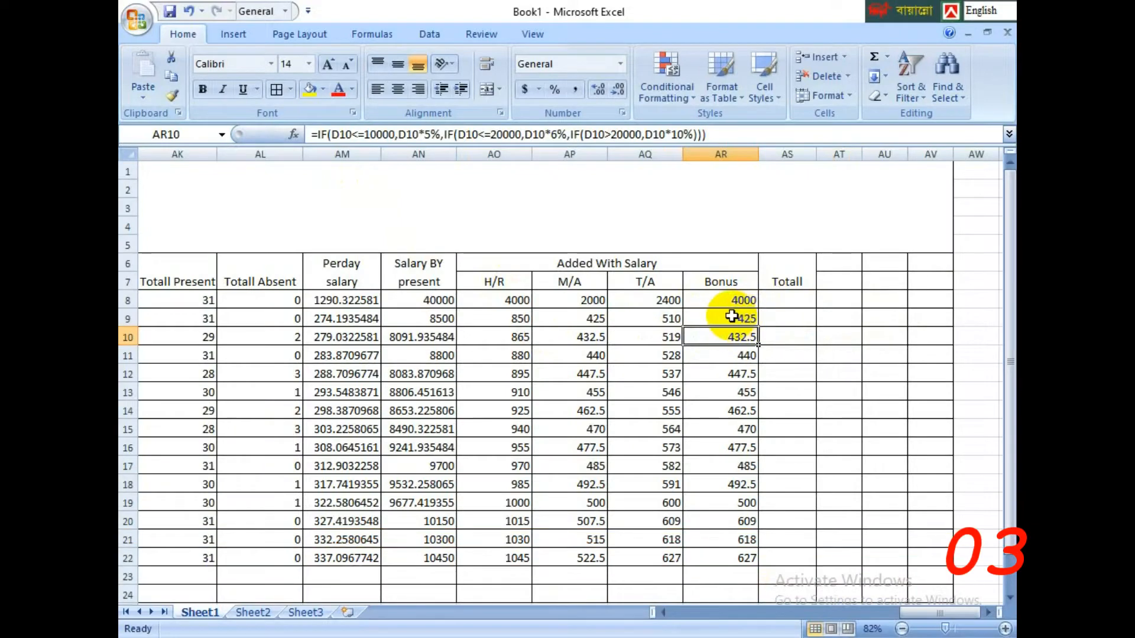
pyautogui.click(581, 324)
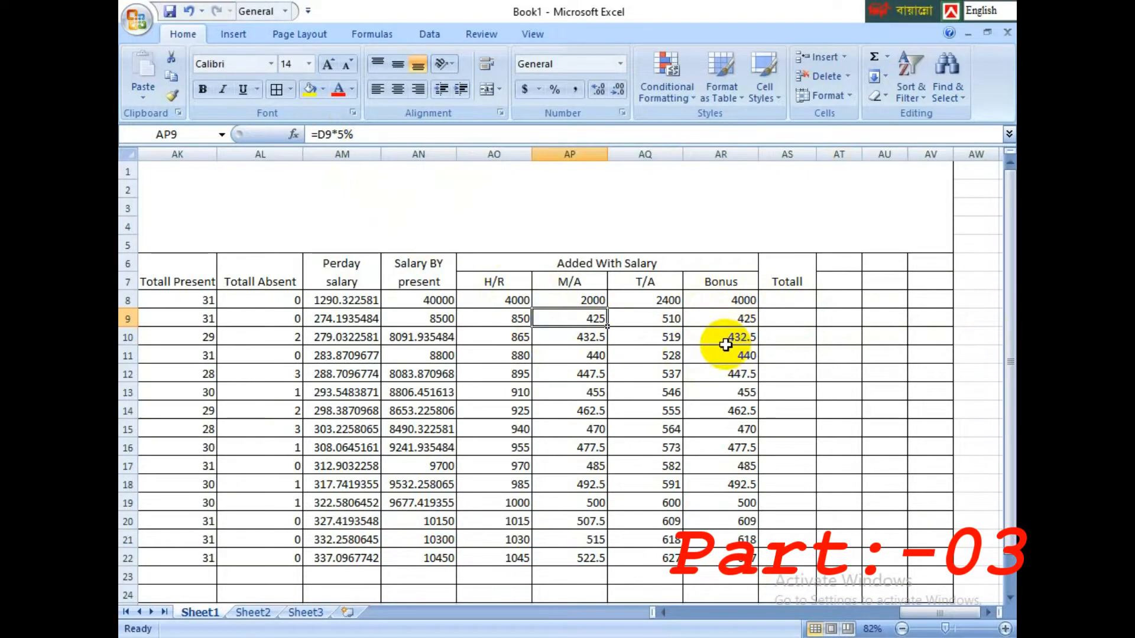
pyautogui.click(795, 300)
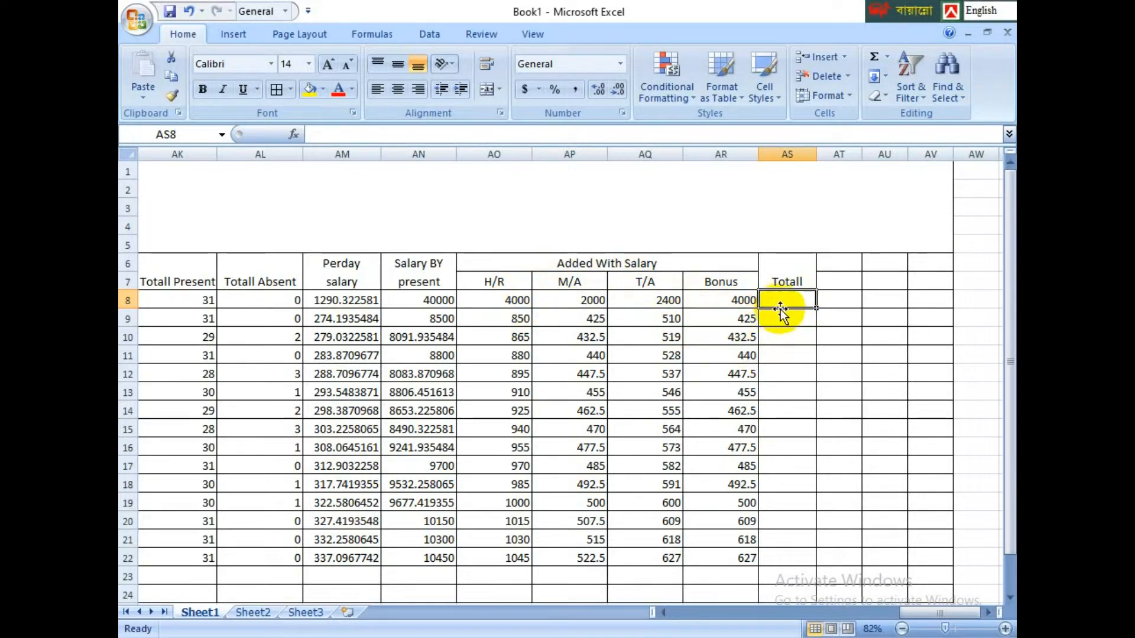
pyautogui.click(791, 450)
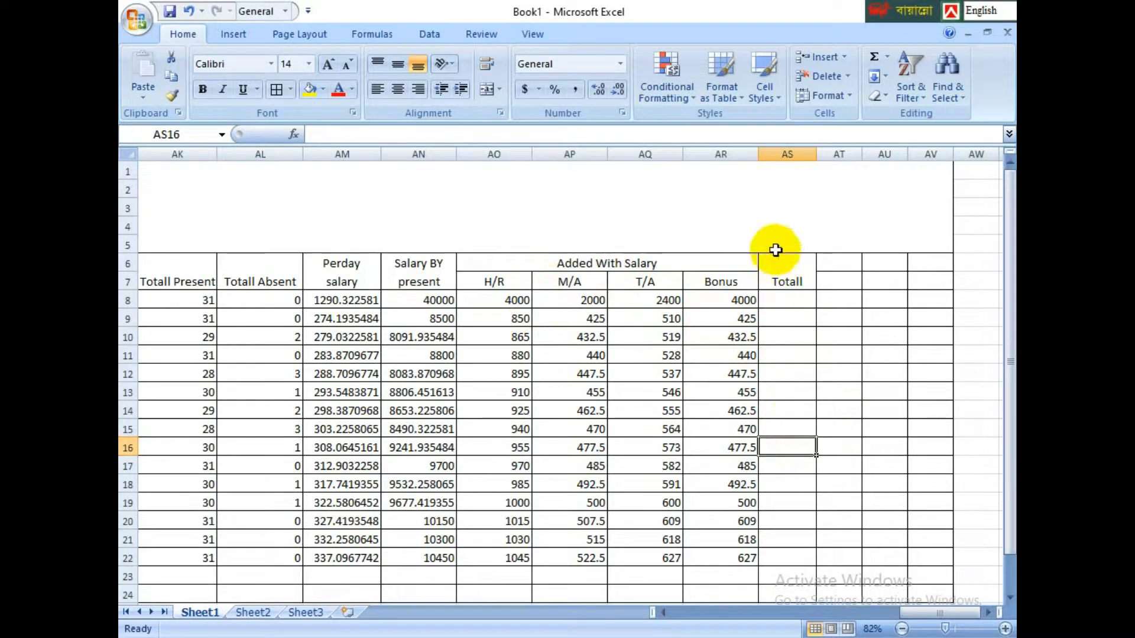
# Step: Unmerge the "Totall" header cell spanning AS6 and AS7 into two separate cells
pyautogui.moveTo(717, 264); pyautogui.dragTo(798, 274)
pyautogui.click(789, 301)
pyautogui.click(793, 278)
pyautogui.click(488, 88)
pyautogui.click(793, 276)
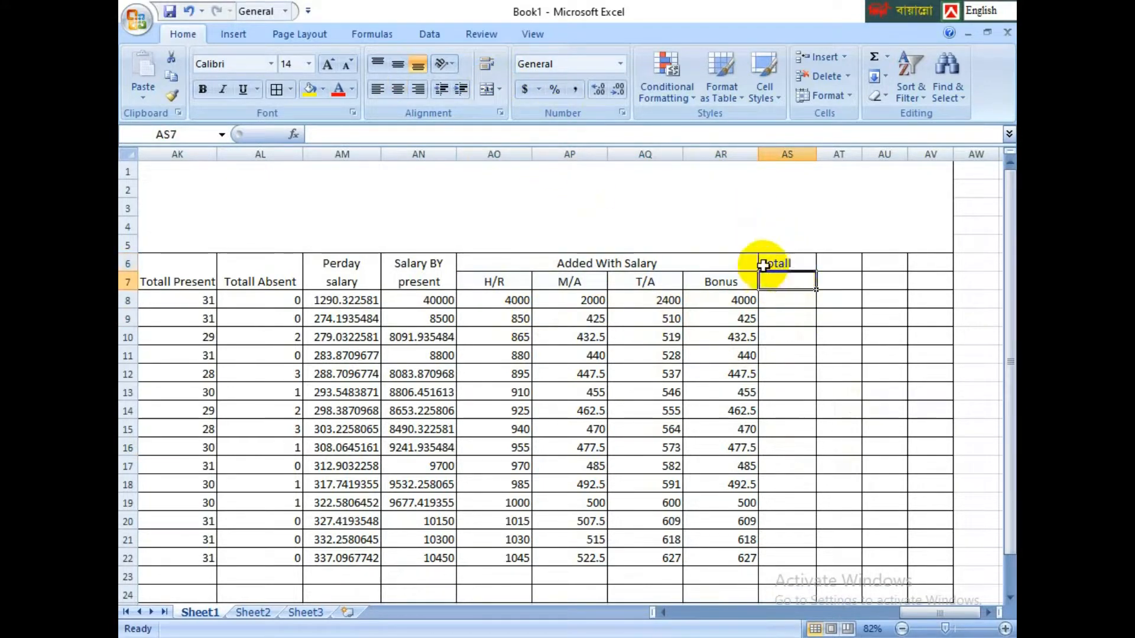
# Step: Move the heading text "Totall" from cell AS6 down to cell AS7
pyautogui.doubleClick(795, 263)
pyautogui.moveTo(795, 263); pyautogui.dragTo(744, 258)
pyautogui.hotkey('ctrl', 'c')
pyautogui.press('Delete')
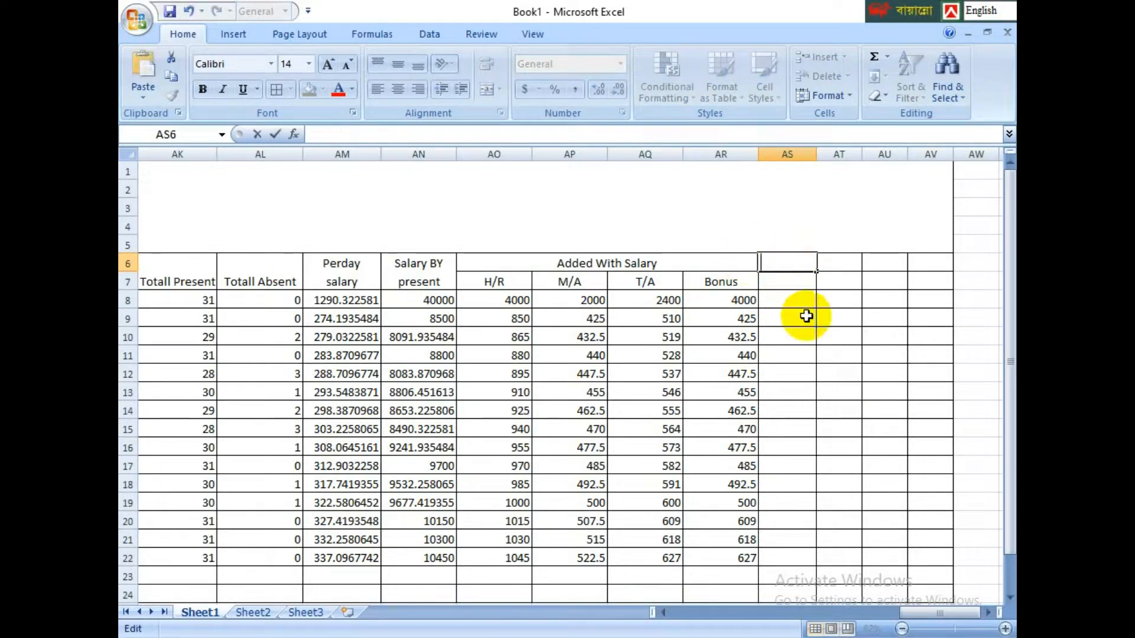
pyautogui.click(788, 279)
pyautogui.hotkey('ctrl', 'v')
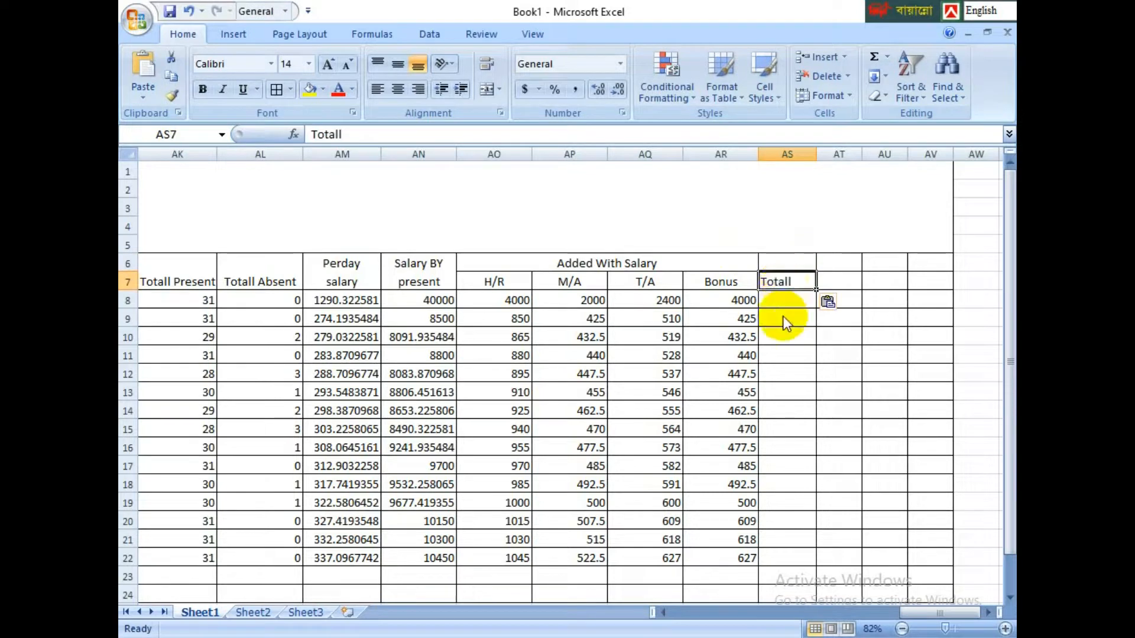
# Step: Extend the merged, centred "Added With Salary" heading in row 6 to include the Totall column, covering AO6:AS6
pyautogui.moveTo(728, 263); pyautogui.dragTo(776, 263)
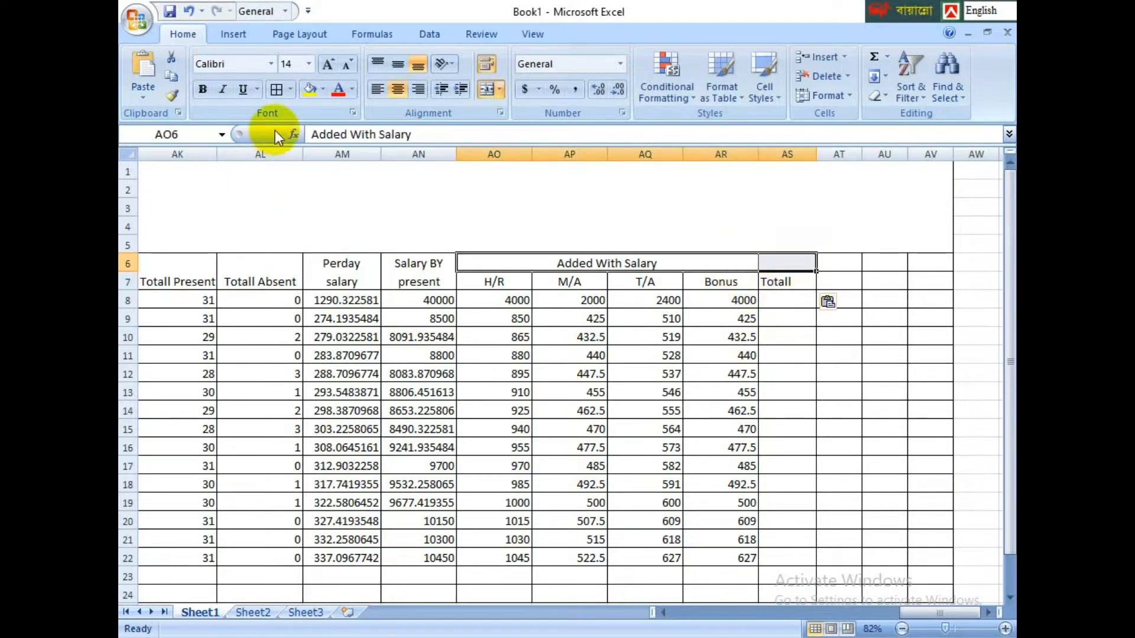
pyautogui.click(491, 88)
pyautogui.click(492, 87)
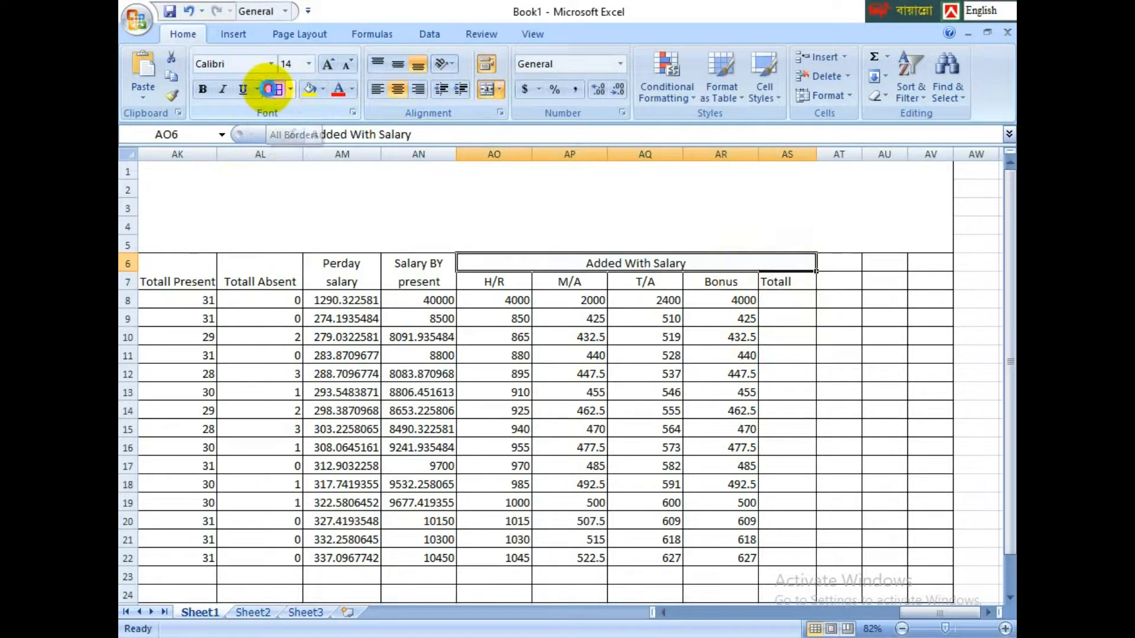
pyautogui.click(945, 391)
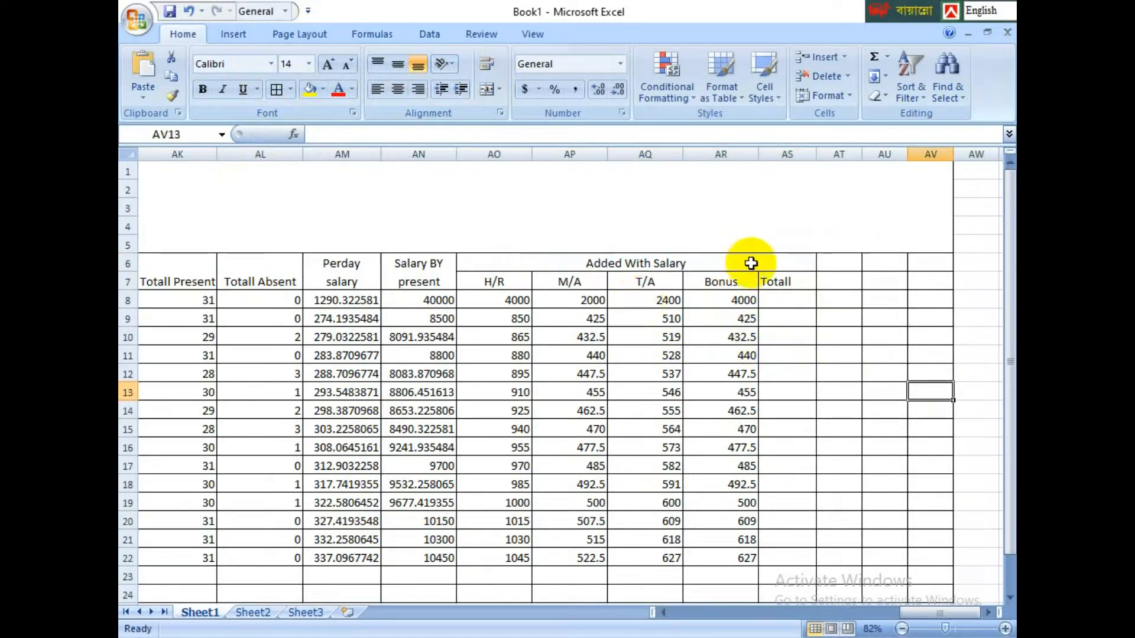
# Step: Enter the formula =AO8+AP8+AQ8+AR8 in cell AS8 to total the first employee's H/R, M/A, T/A and Bonus
pyautogui.click(796, 299)
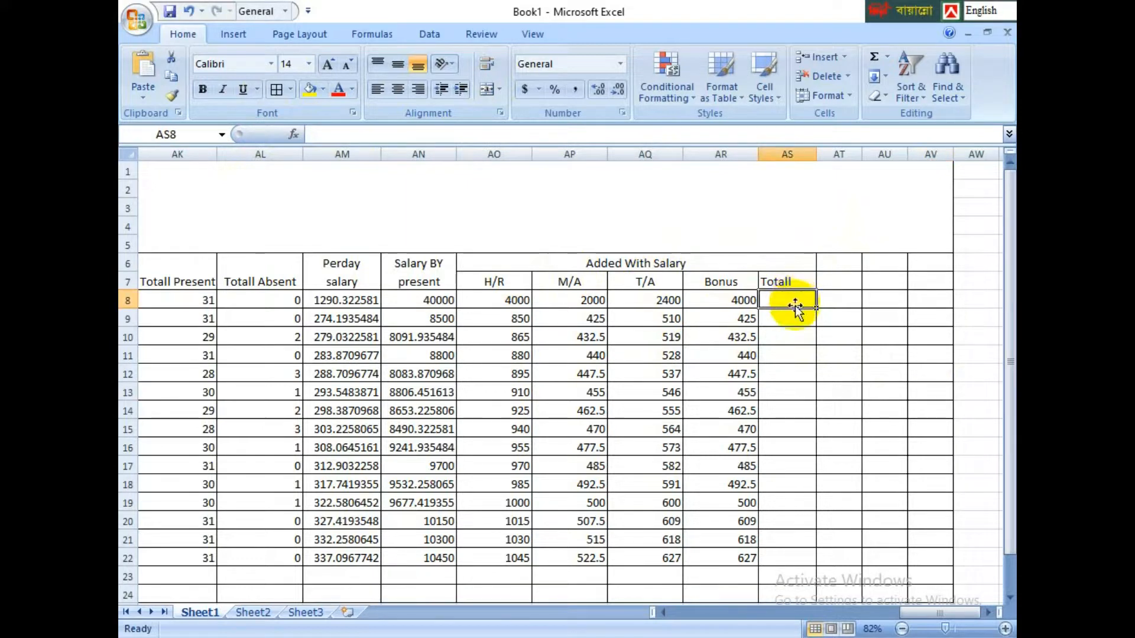
pyautogui.write('=')
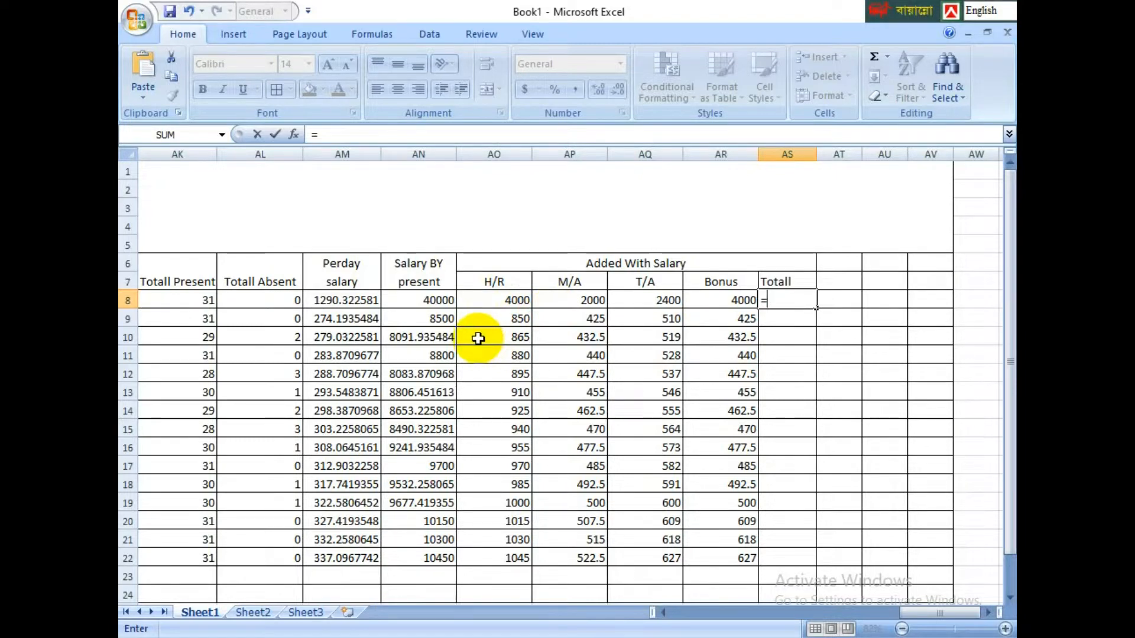
pyautogui.click(519, 299)
pyautogui.write('+')
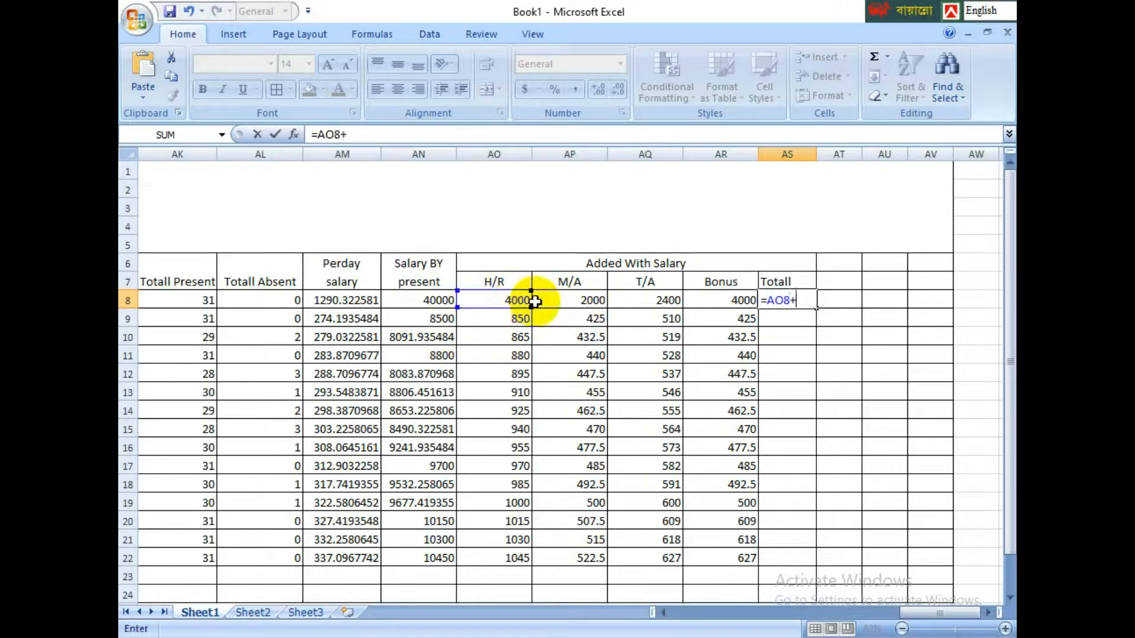
pyautogui.click(577, 300)
pyautogui.write('+')
pyautogui.click(620, 299)
pyautogui.write('+')
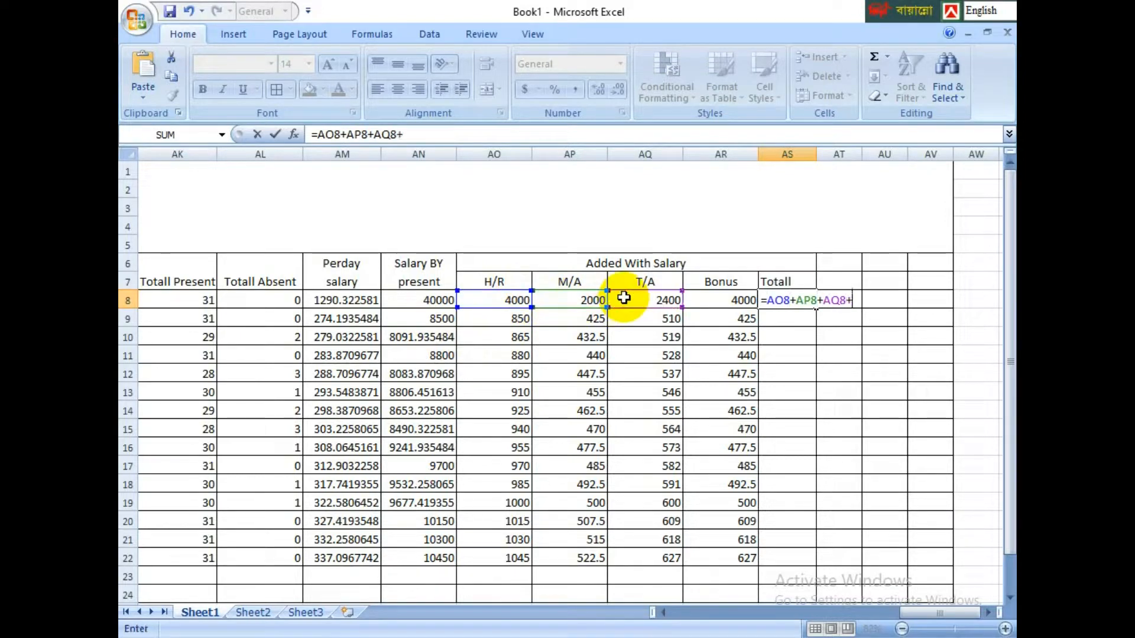
pyautogui.click(727, 296)
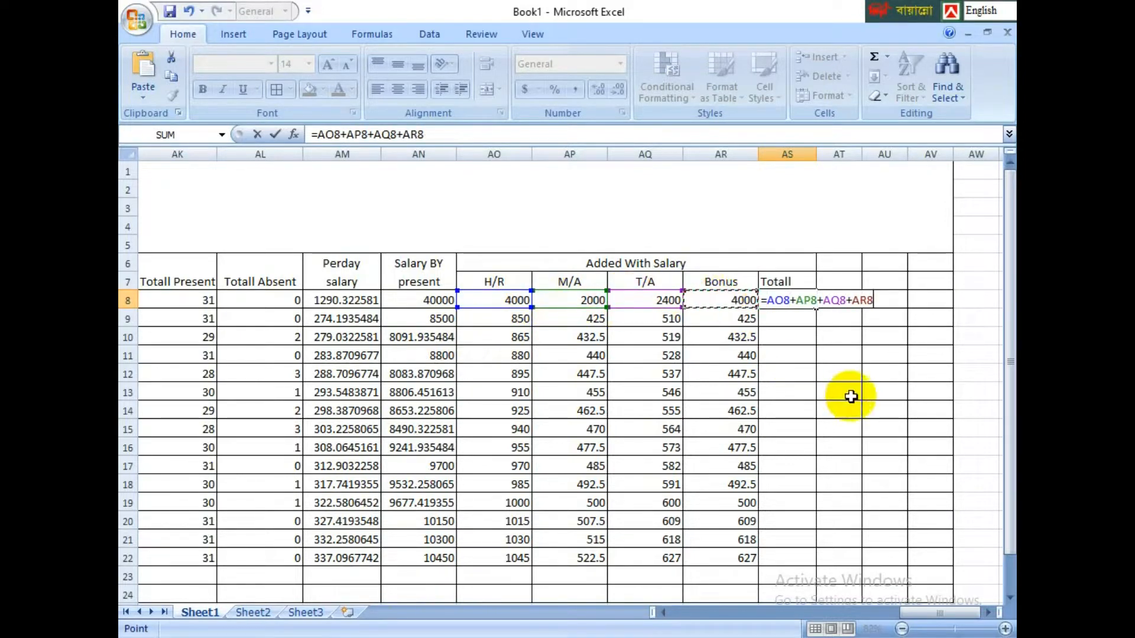
pyautogui.press('Return')
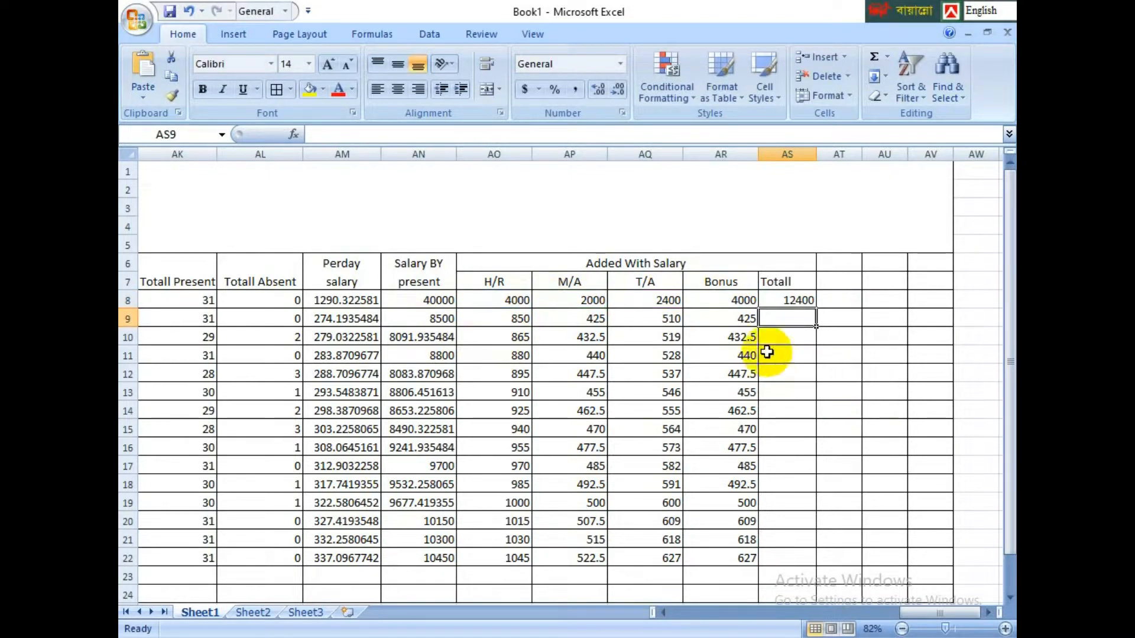
# Step: Fill the total formula from AS8 down the Totall column to AS22
pyautogui.click(798, 302)
pyautogui.moveTo(816, 308); pyautogui.dragTo(801, 574)
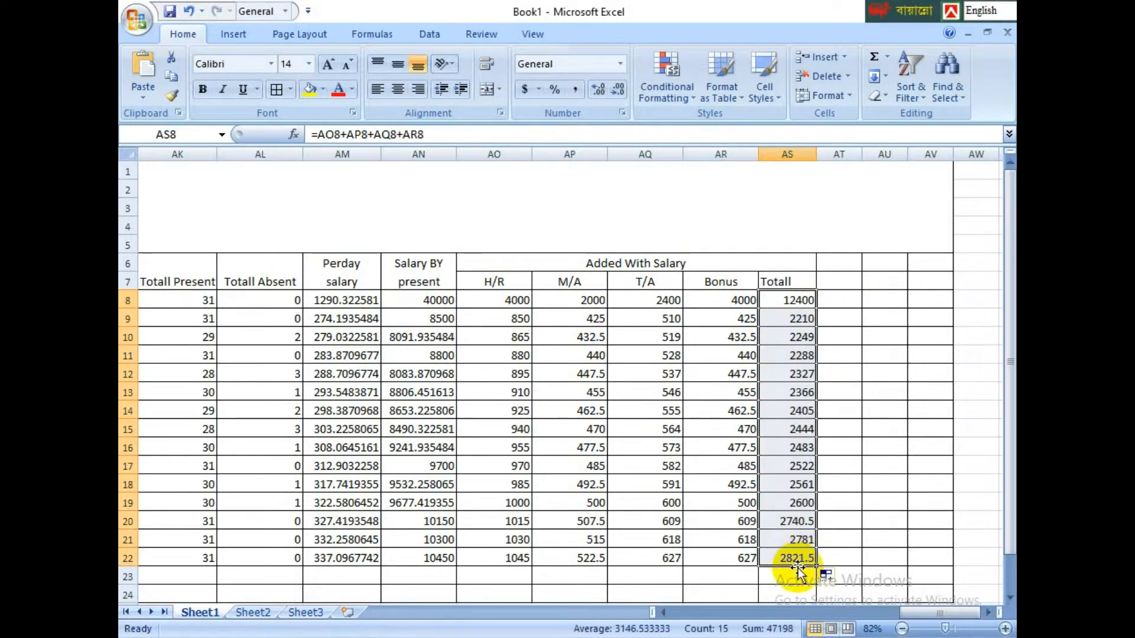
pyautogui.click(856, 452)
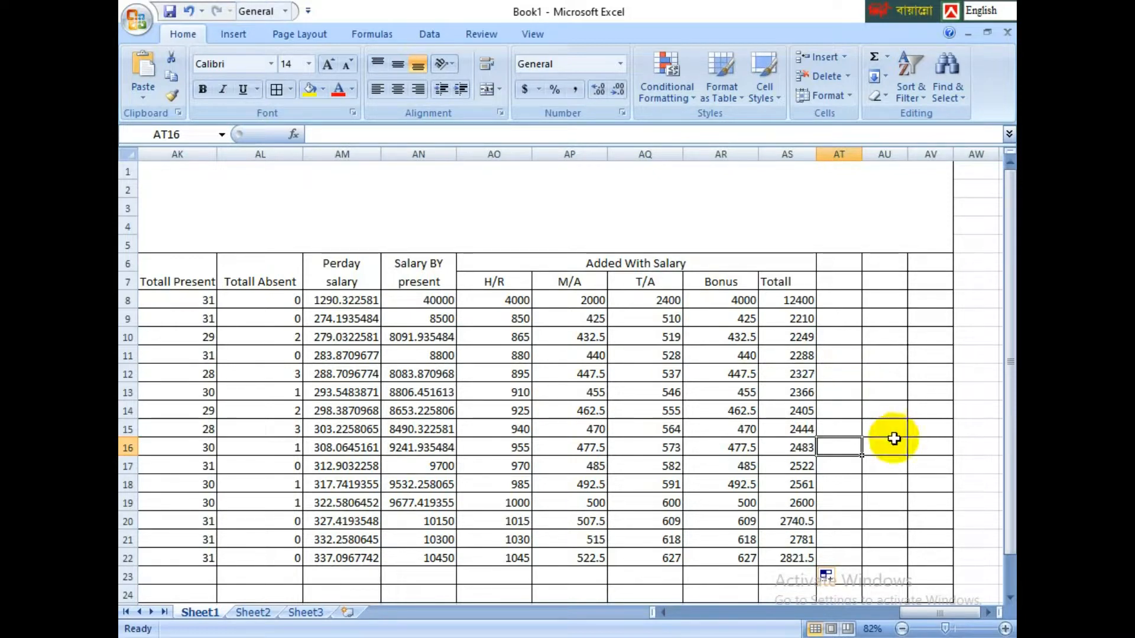
# Step: Try merging header cells AT6:AU6 next to "Added With Salary" and undo the merge
pyautogui.click(892, 393)
pyautogui.moveTo(839, 263); pyautogui.dragTo(886, 262)
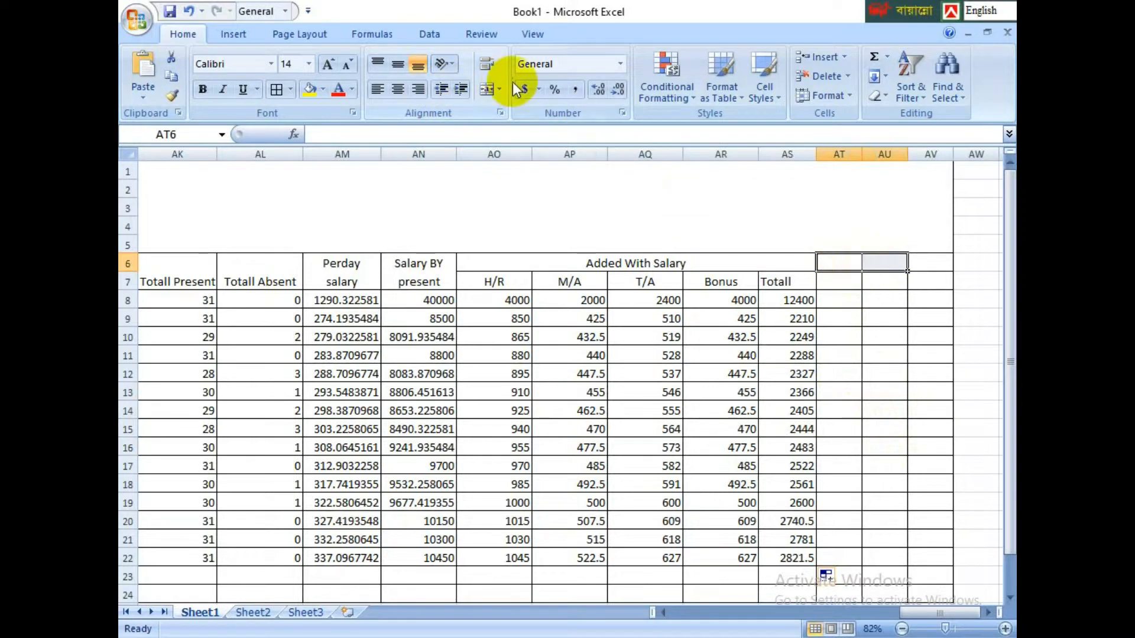
pyautogui.click(493, 90)
pyautogui.click(887, 392)
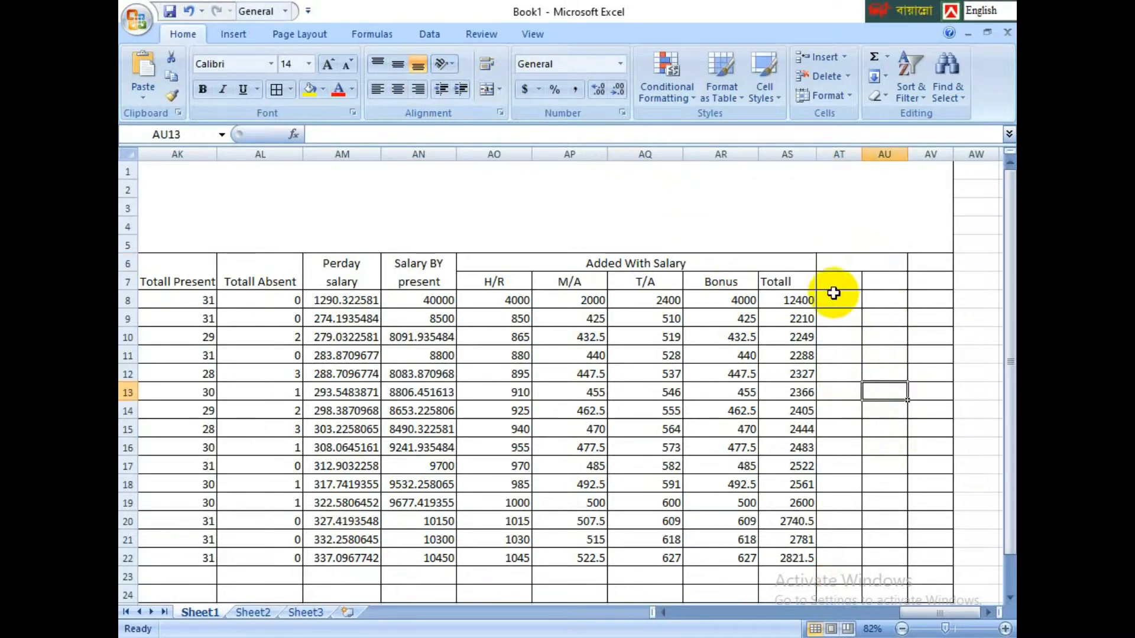
pyautogui.moveTo(889, 259); pyautogui.dragTo(930, 260)
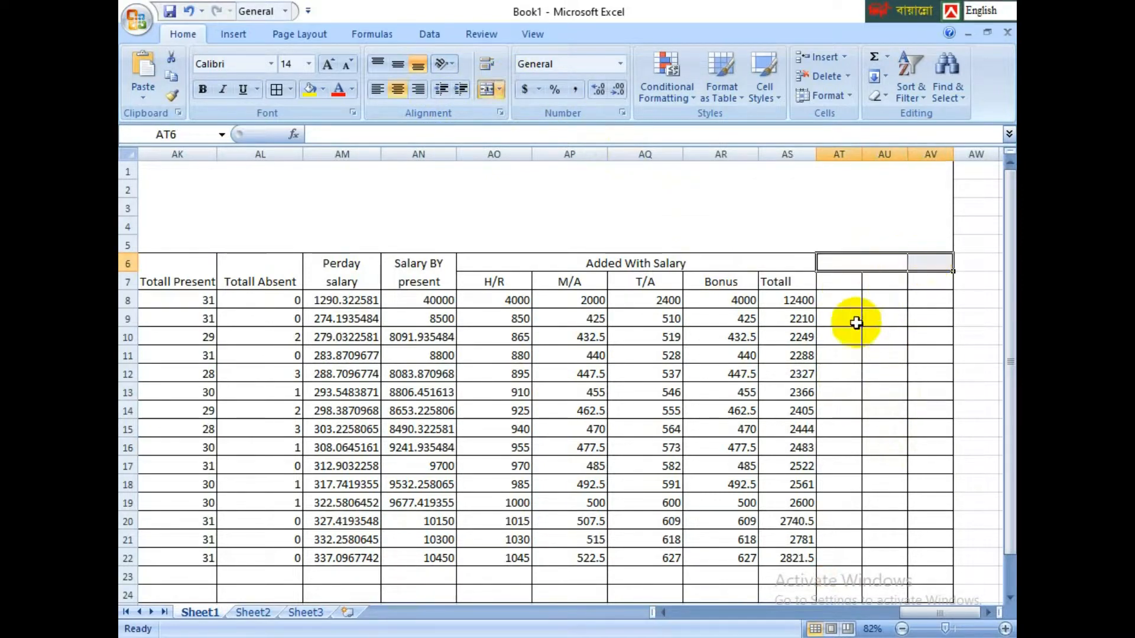
pyautogui.hotkey('ctrl', 'z')
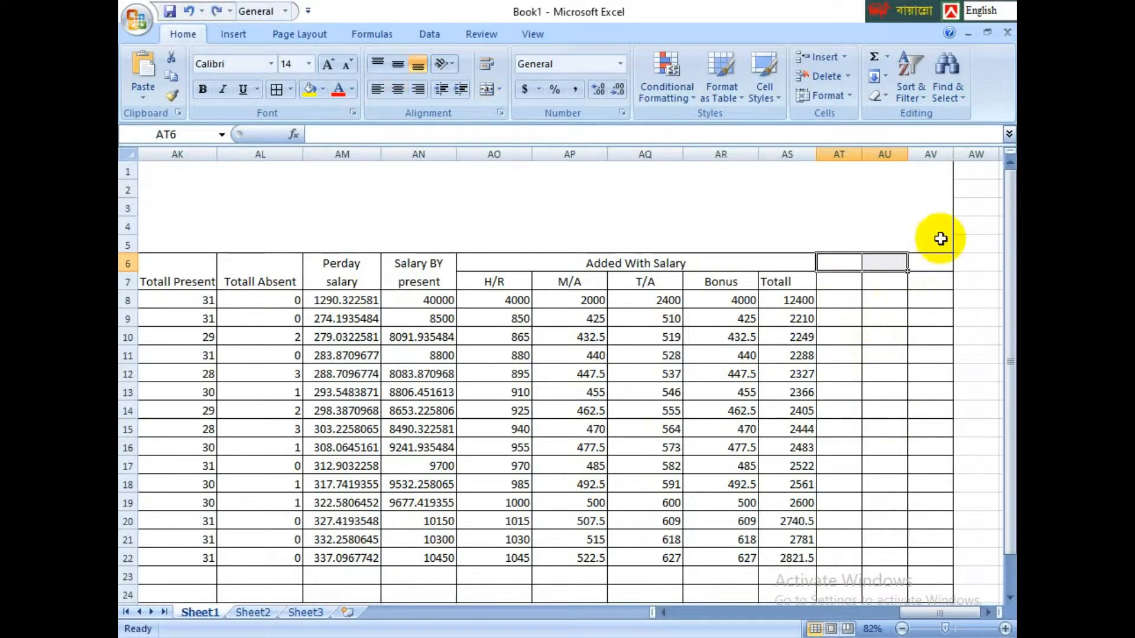
# Step: Insert a new column at AV to give the table an extra bordered column
pyautogui.click(933, 153)
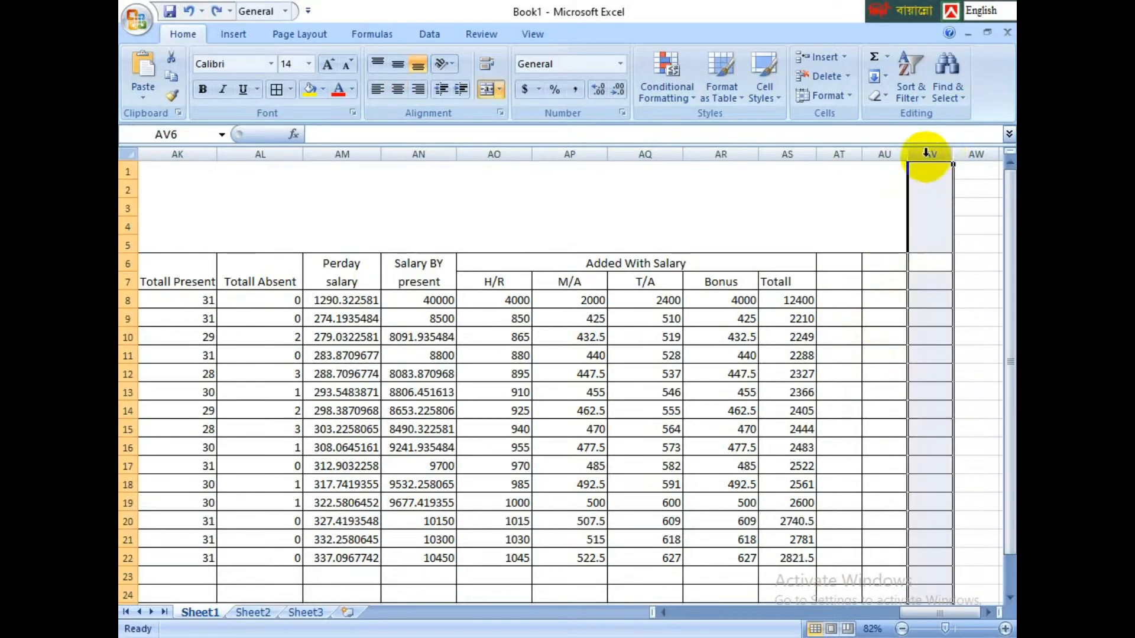
pyautogui.click(898, 155)
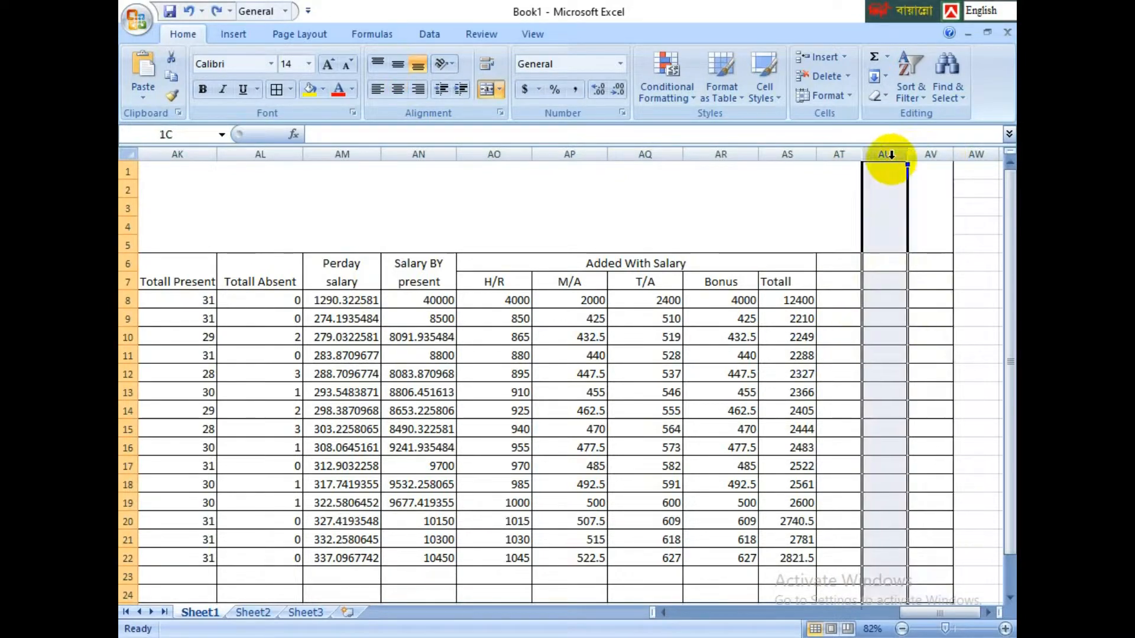
pyautogui.click(931, 153)
pyautogui.rightClick(931, 159)
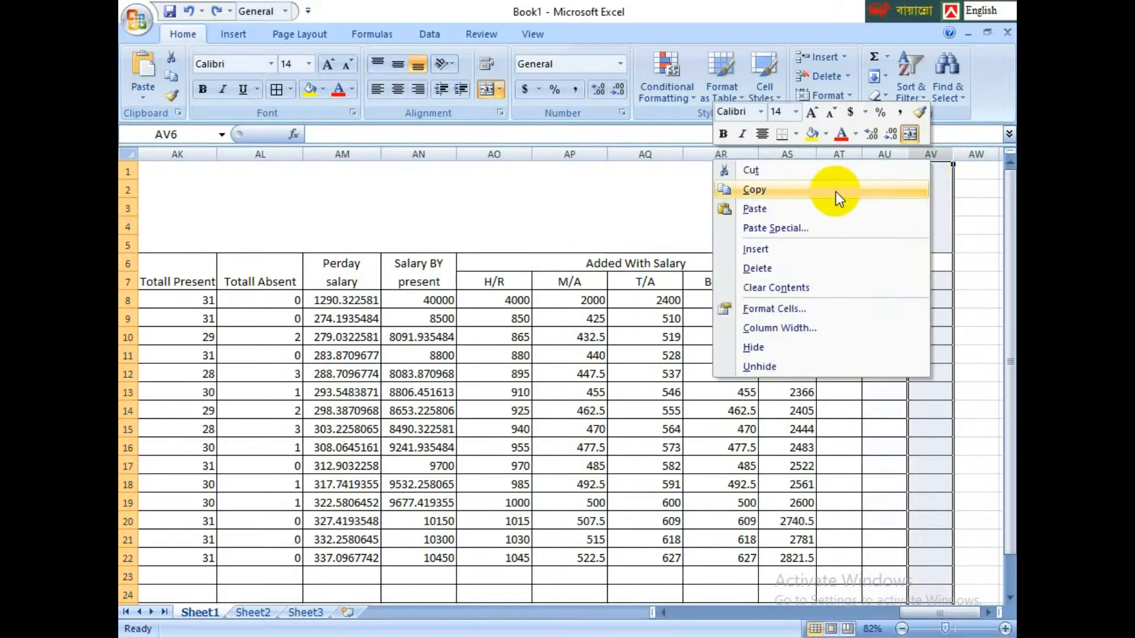
pyautogui.click(763, 249)
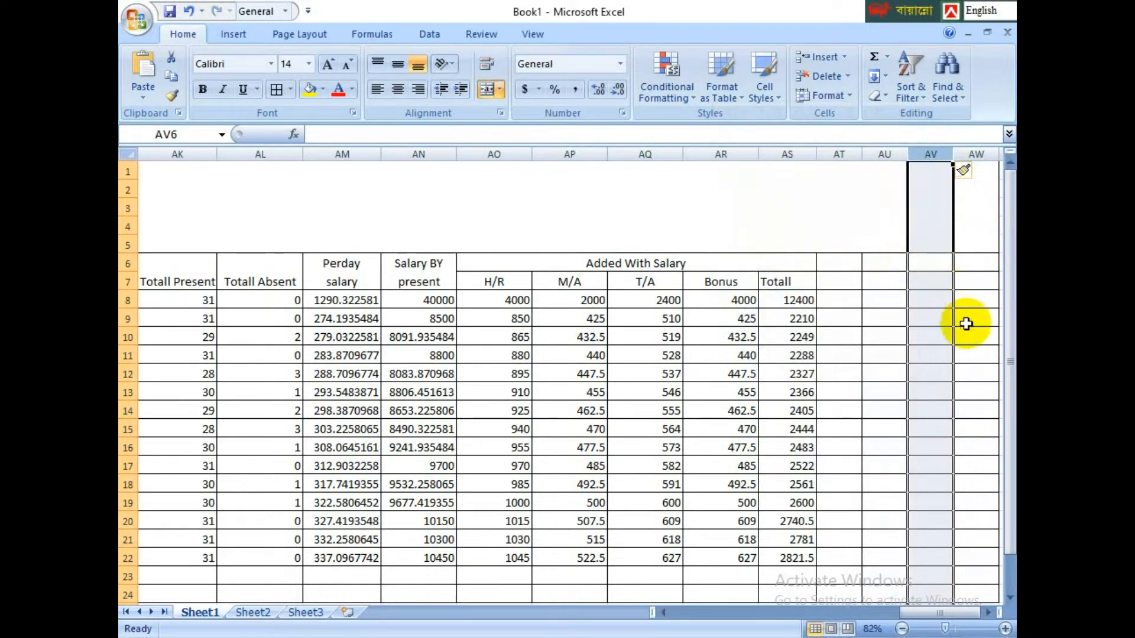
pyautogui.click(968, 320)
# Step: Merge and center the empty header cells AT6:AV6 beside "Added With Salary"
pyautogui.moveTo(972, 504); pyautogui.dragTo(1013, 510)
pyautogui.click(583, 393)
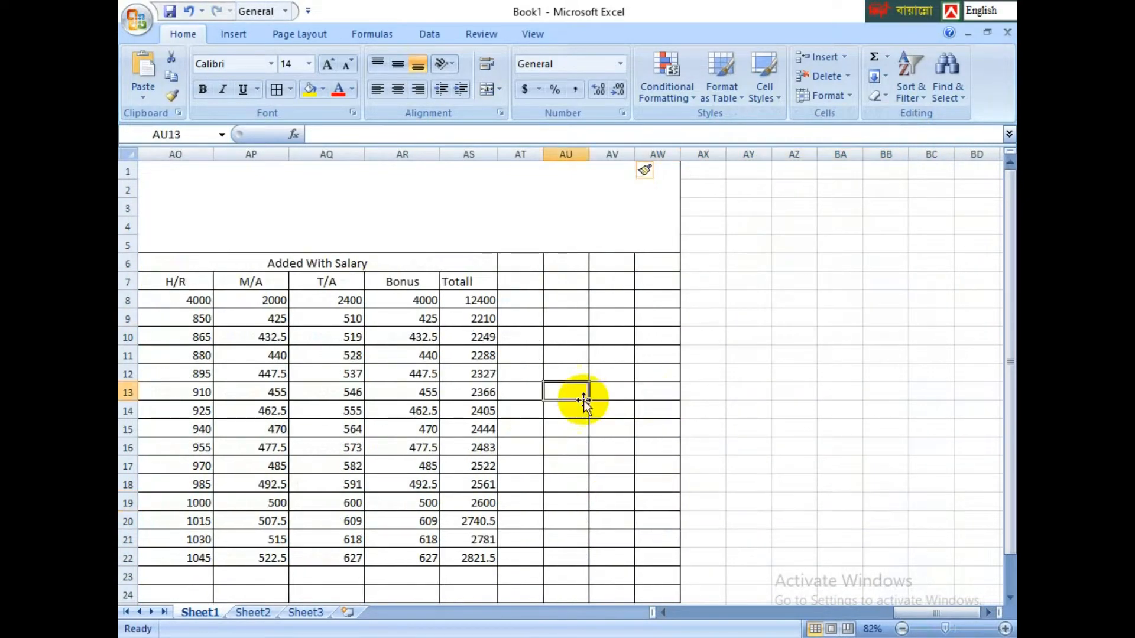
pyautogui.moveTo(525, 264); pyautogui.dragTo(591, 263)
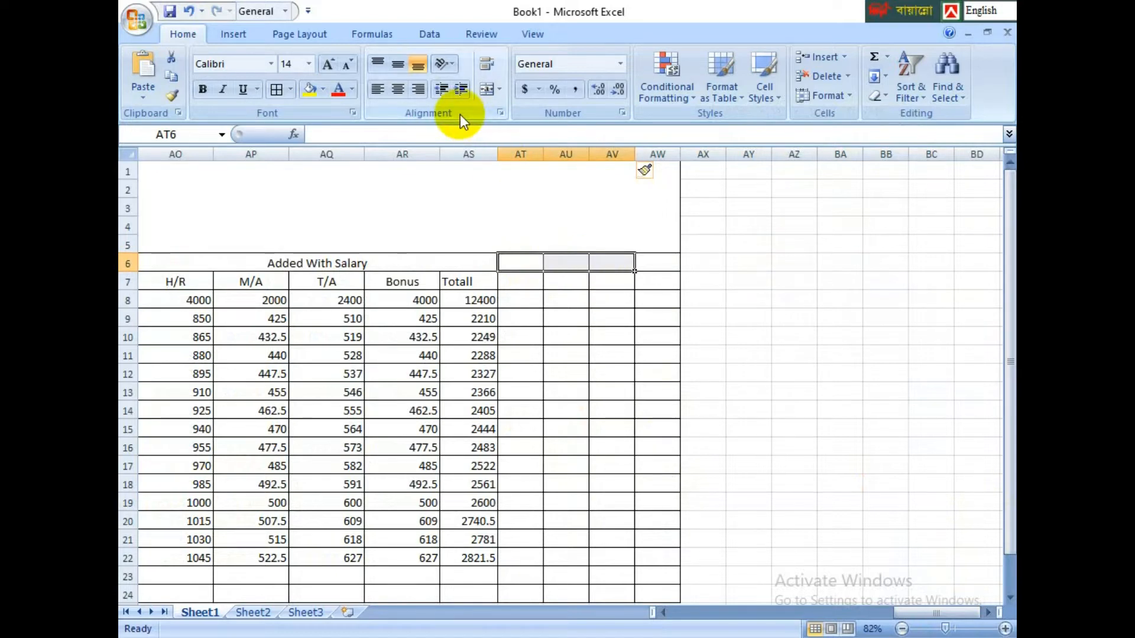
pyautogui.click(487, 89)
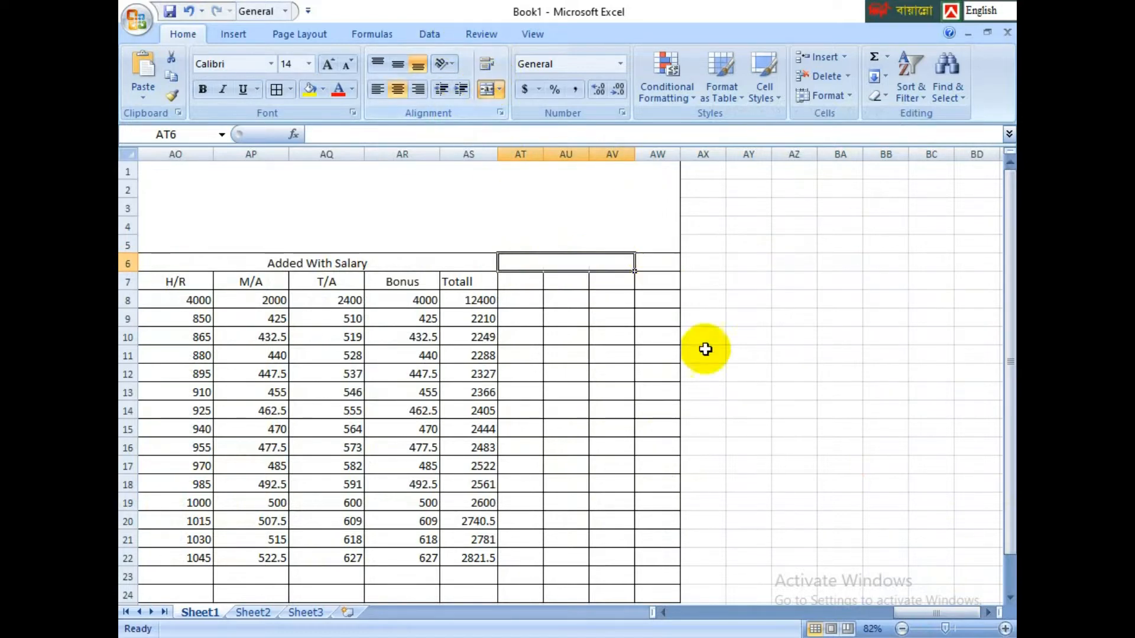
pyautogui.click(658, 390)
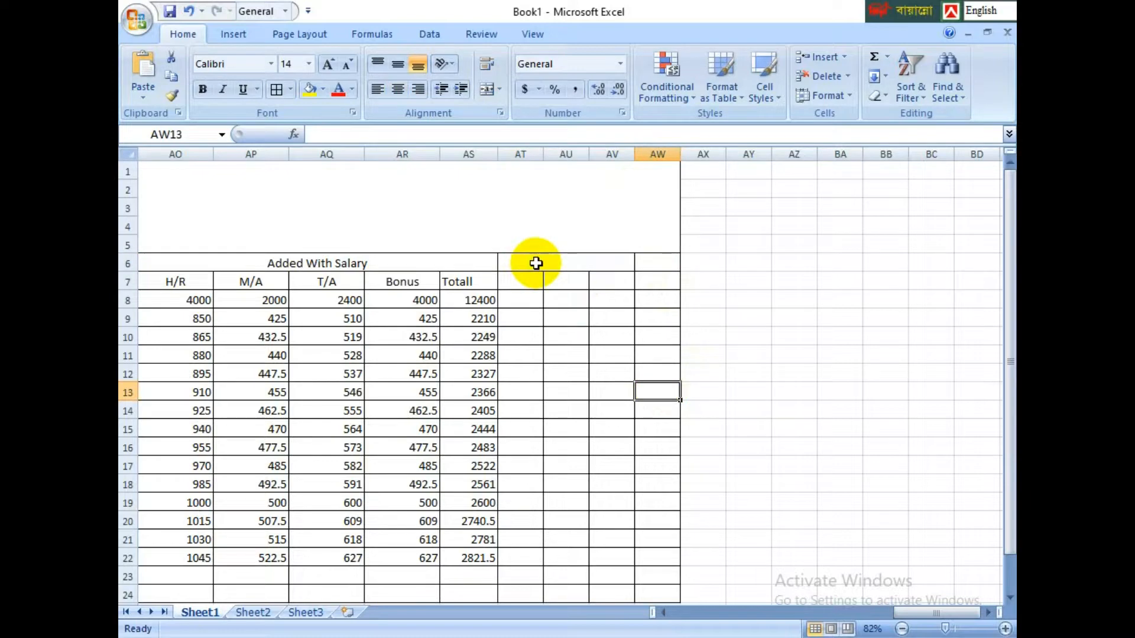
# Step: Enter the column heading "P/F" in cell AT7
pyautogui.click(526, 285)
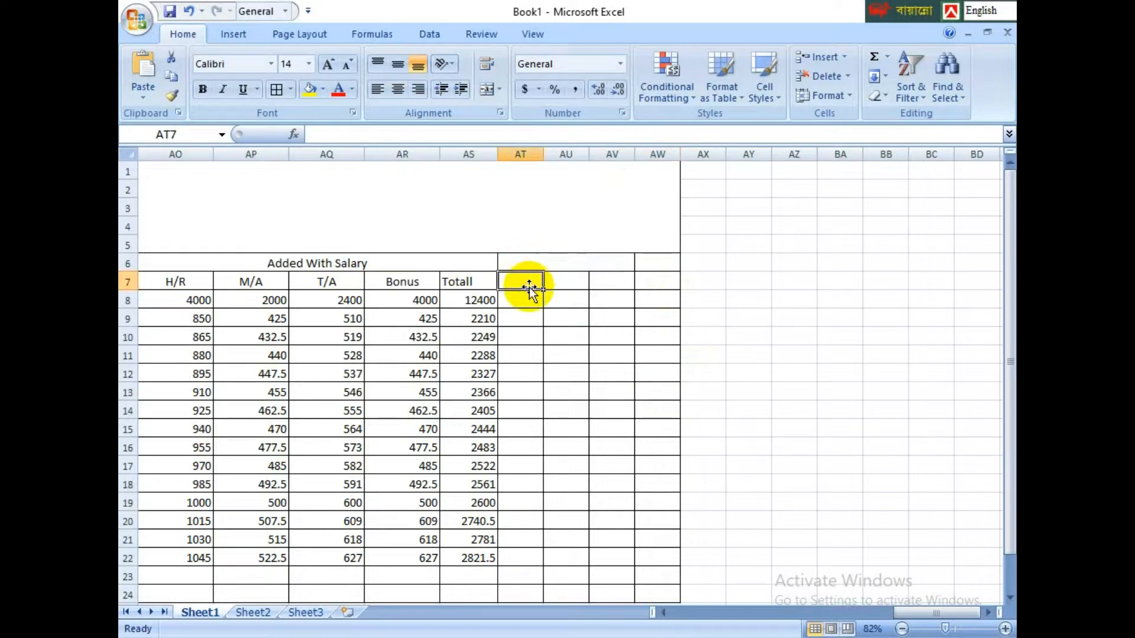
pyautogui.write('€')
pyautogui.press('BackSpace')
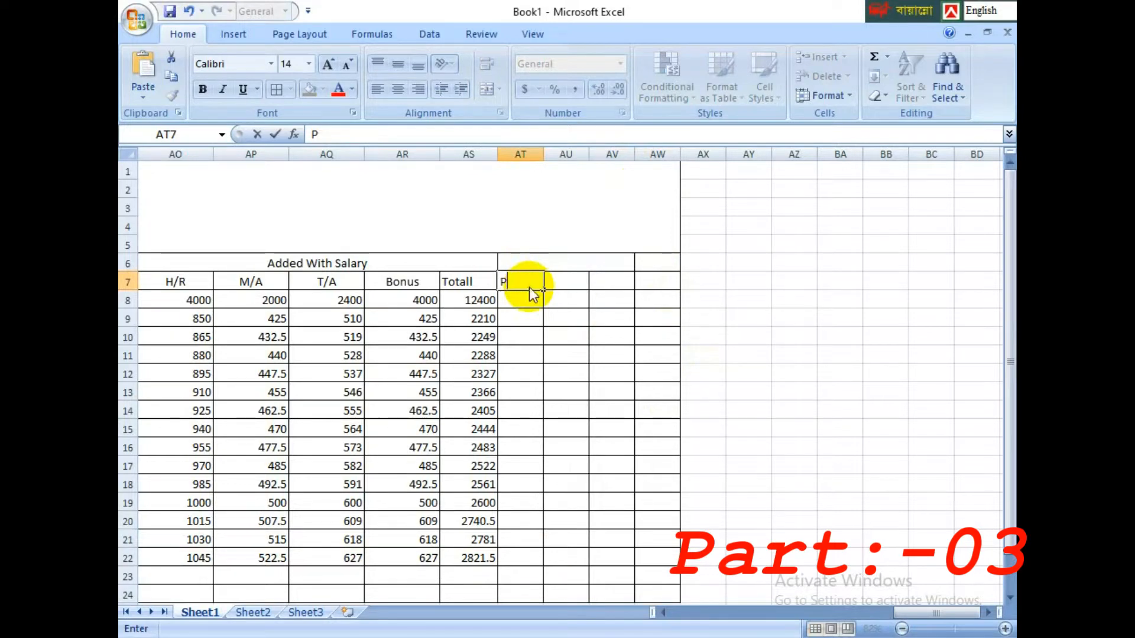
pyautogui.write('/')
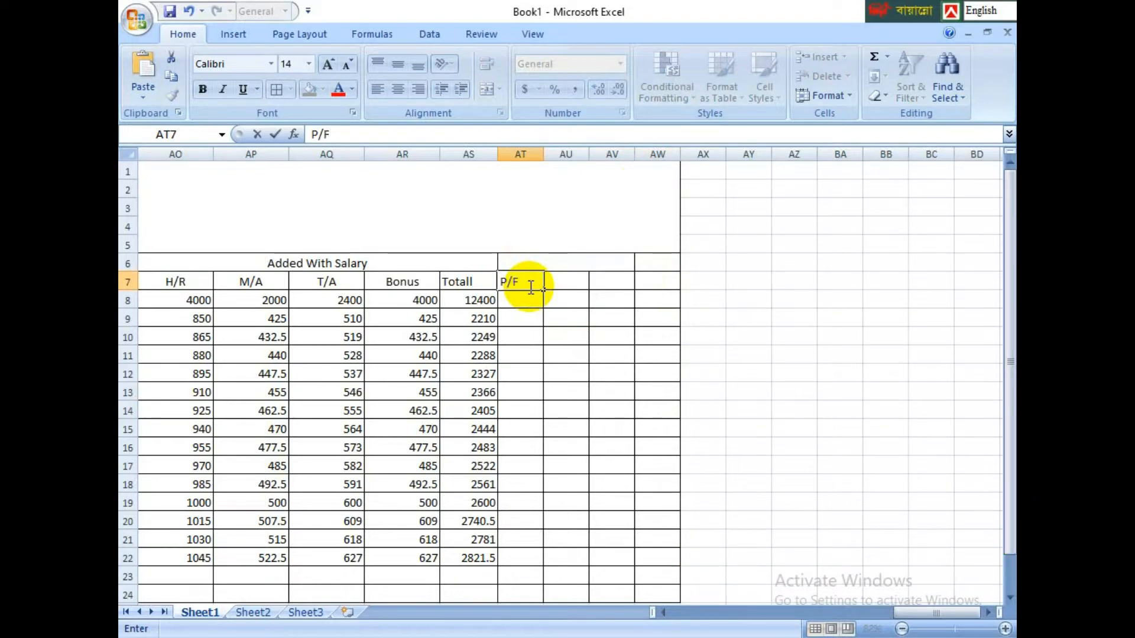
pyautogui.write('F')
pyautogui.click(557, 387)
# Step: Enter the column heading "Tax 2%" in cell AU7, beside the P/F heading
pyautogui.click(570, 280)
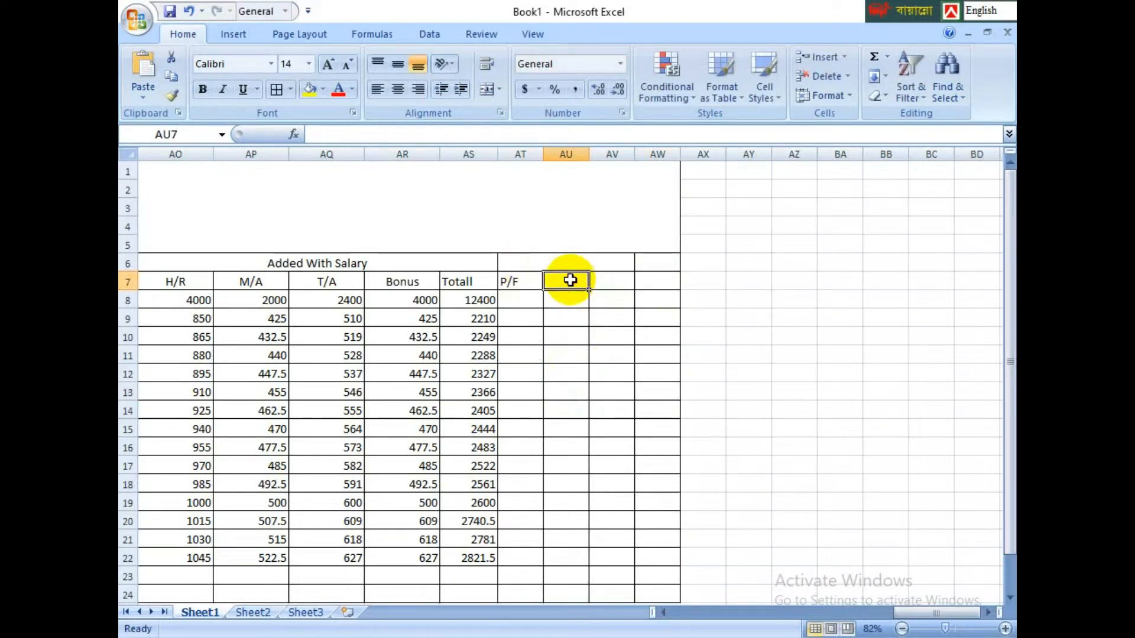
pyautogui.write('Tax')
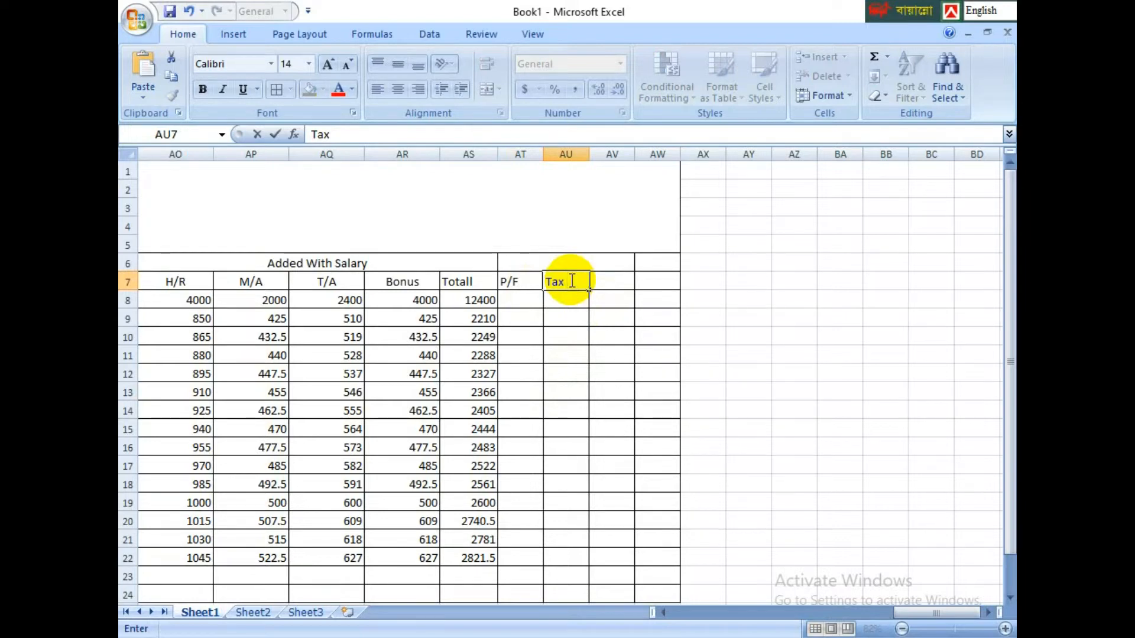
pyautogui.write('@%')
pyautogui.press('BackSpace')
pyautogui.press('BackSpace')
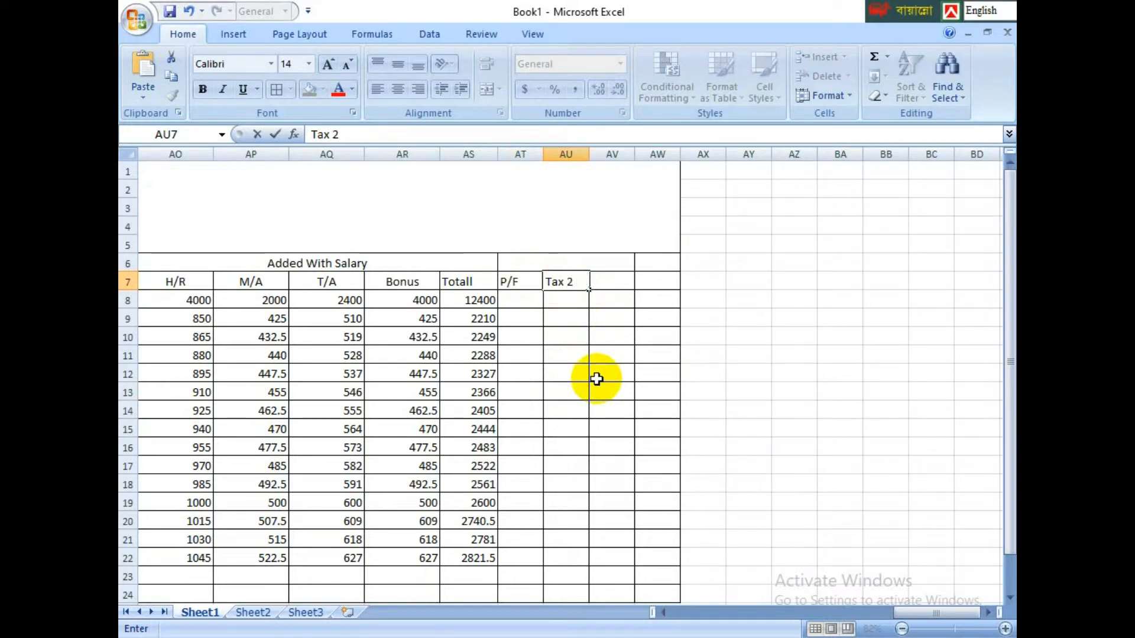
pyautogui.write('2%')
pyautogui.click(560, 375)
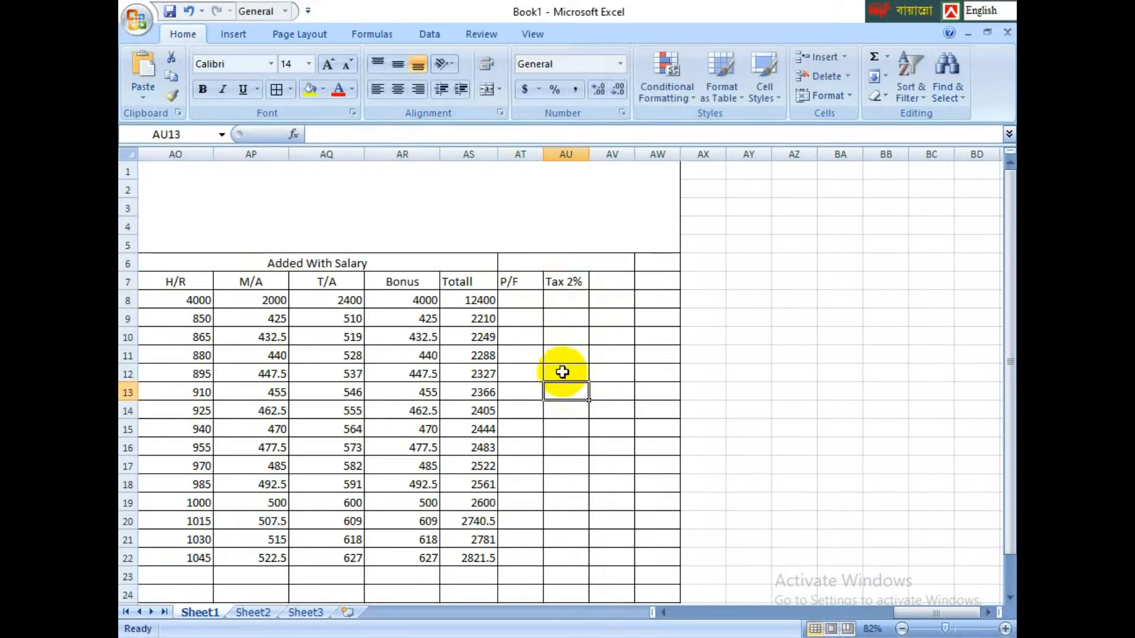
# Step: Extend the P/F column heading in cell AT7 so it reads "P/F 3%"
pyautogui.click(530, 282)
pyautogui.doubleClick(529, 282)
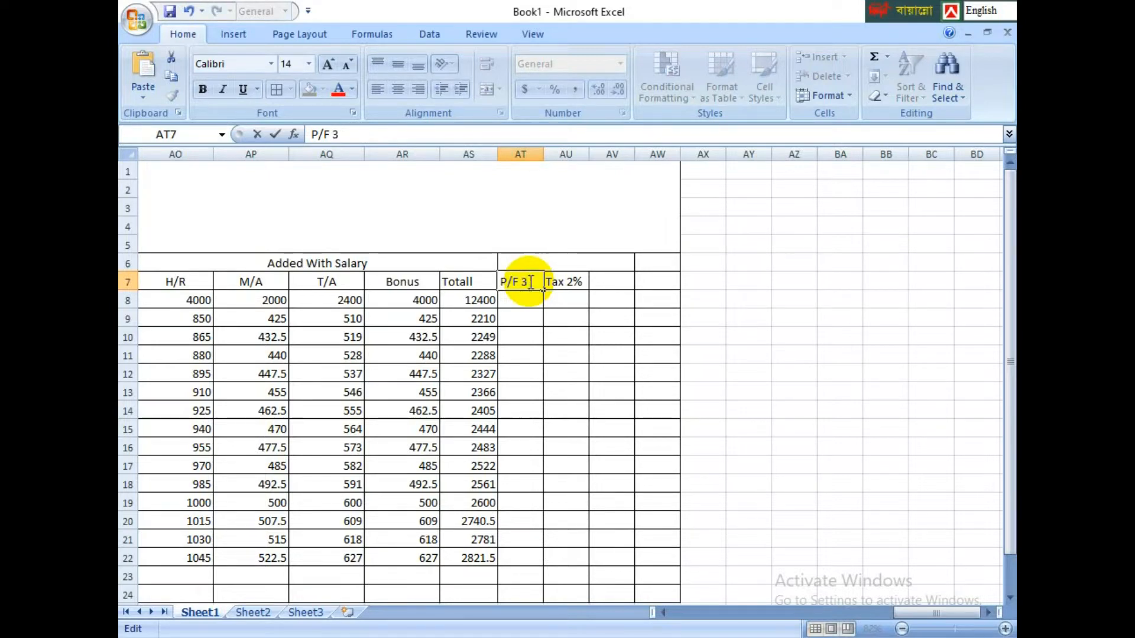
pyautogui.write('%')
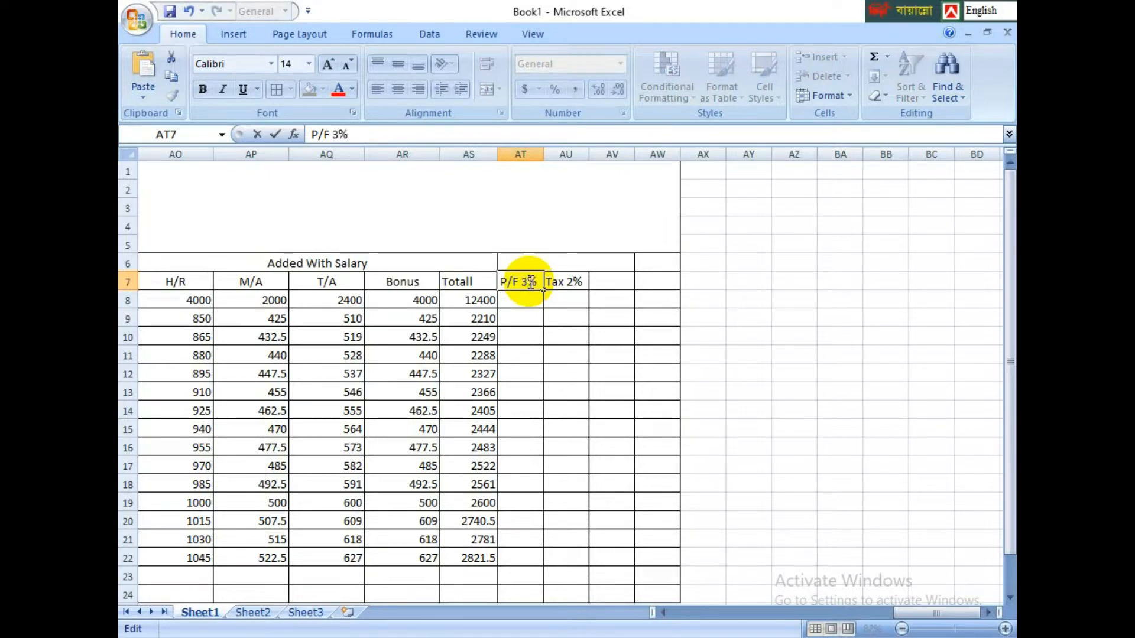
pyautogui.click(701, 442)
# Step: Enter the column heading "Totall" in cell AV7, after the tax column
pyautogui.click(582, 258)
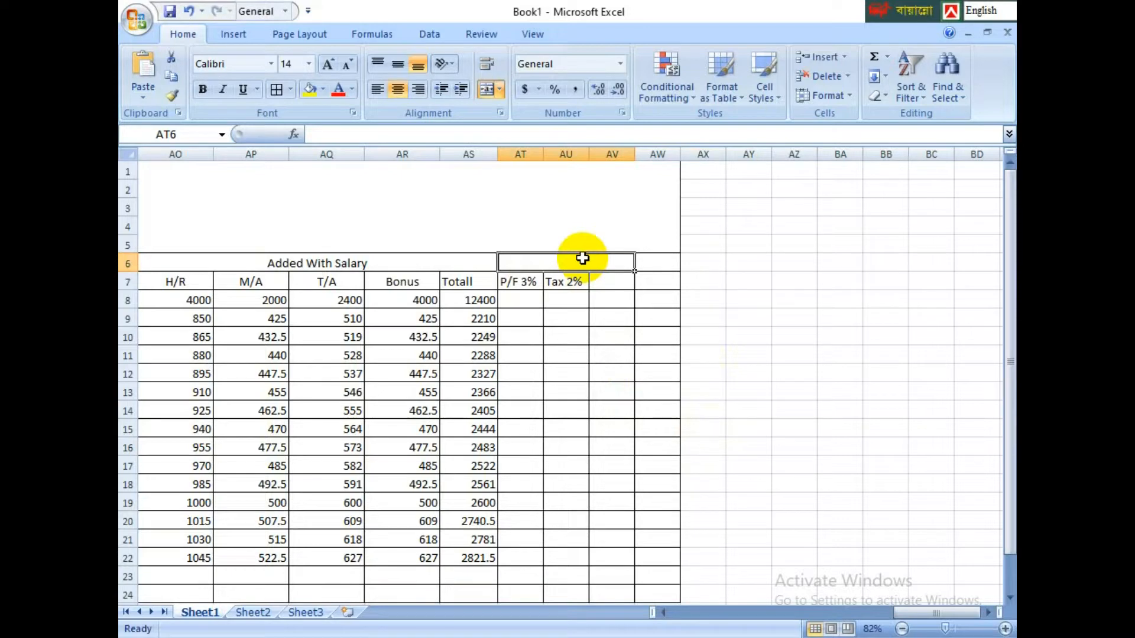
pyautogui.click(617, 282)
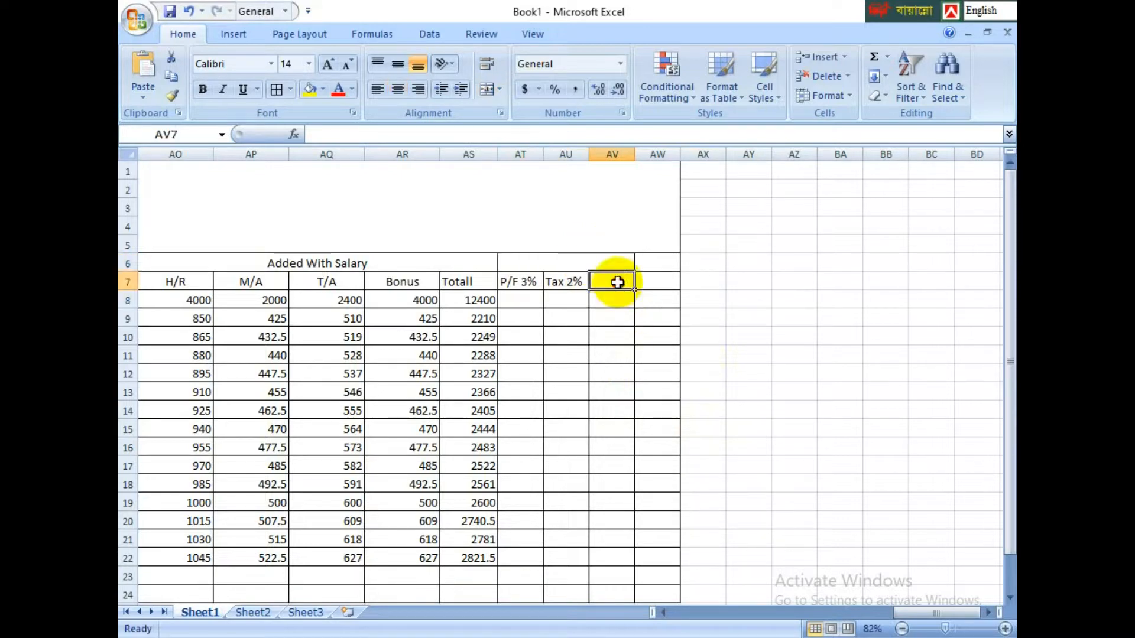
pyautogui.write('Totall')
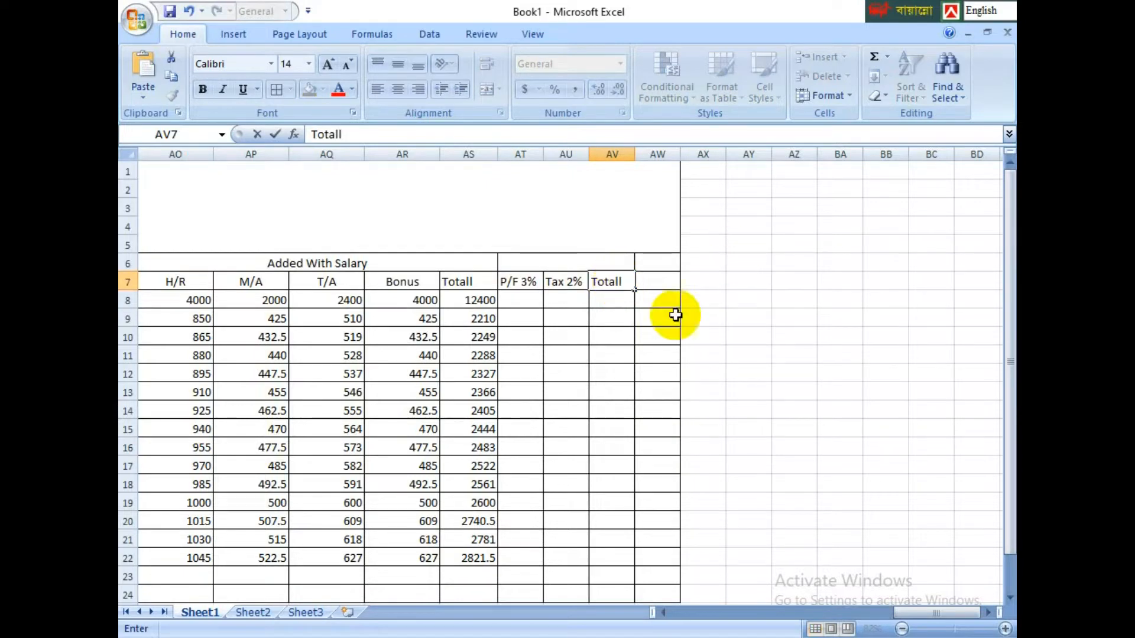
pyautogui.click(579, 371)
# Step: Enter the group heading "(-) From Salay" in the merged cell AT6:AV6 above the deduction columns
pyautogui.click(564, 263)
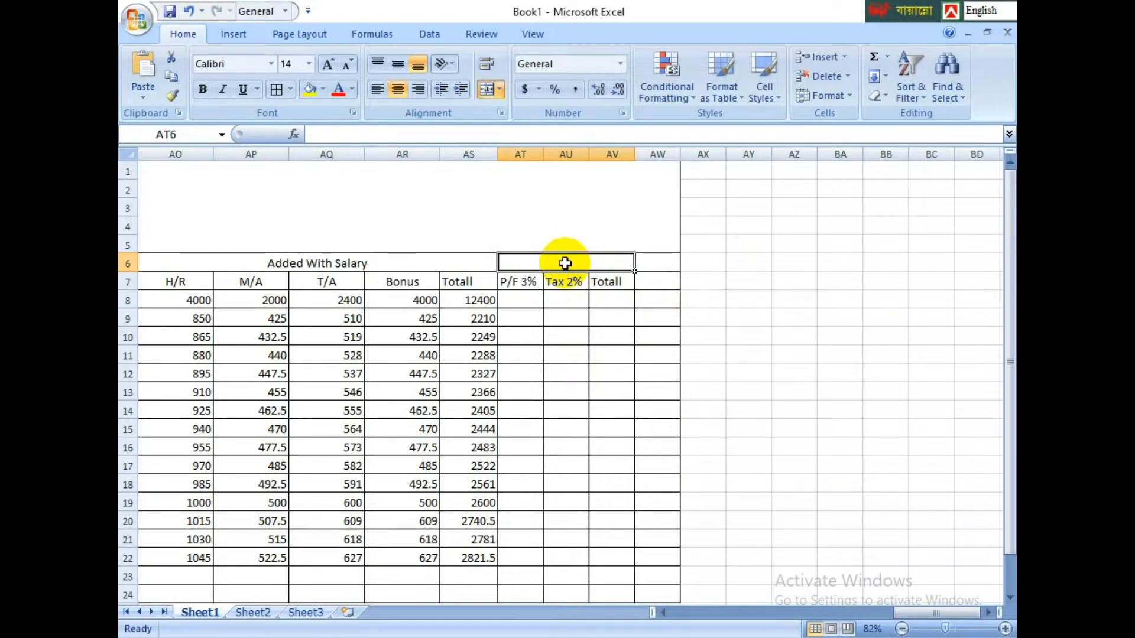
pyautogui.write('s')
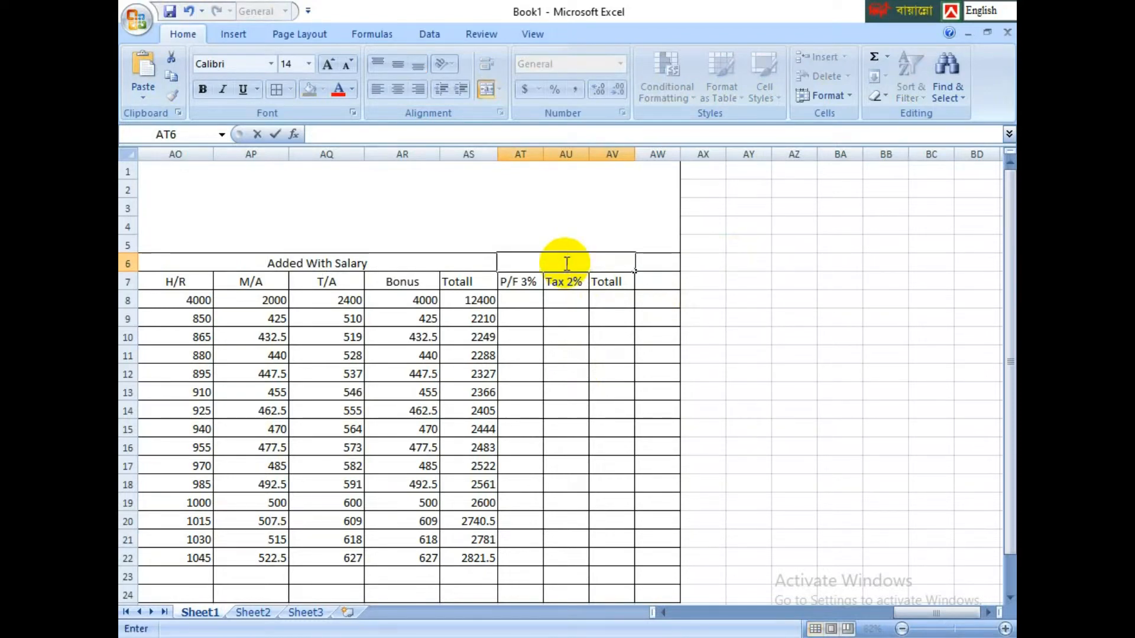
pyautogui.write('(-) Fr')
pyautogui.write('om S')
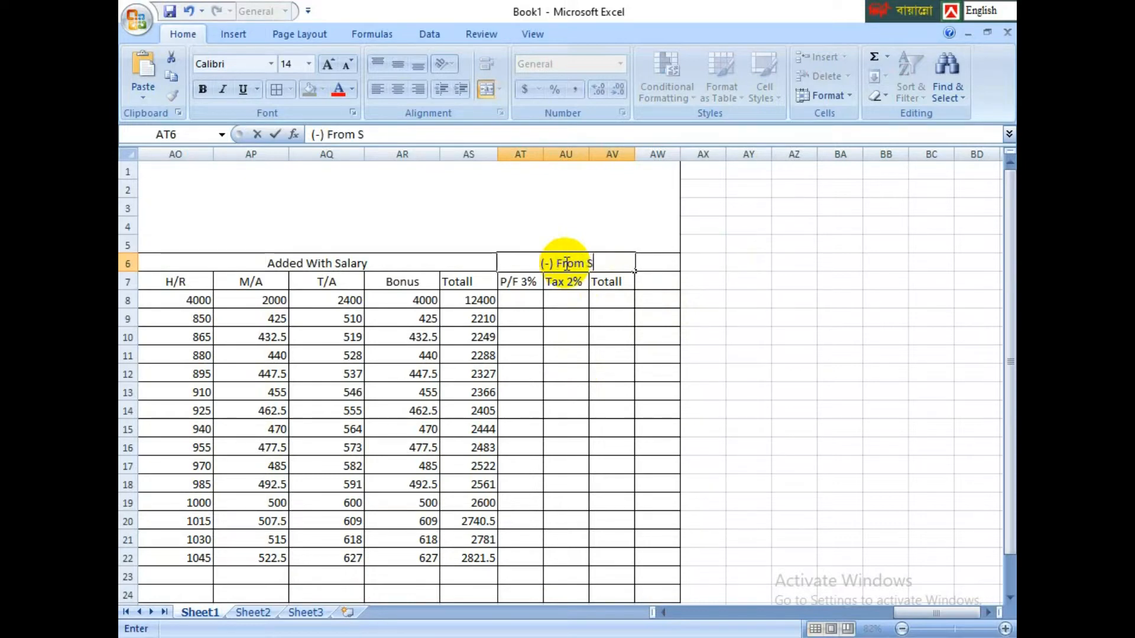
pyautogui.write('alay')
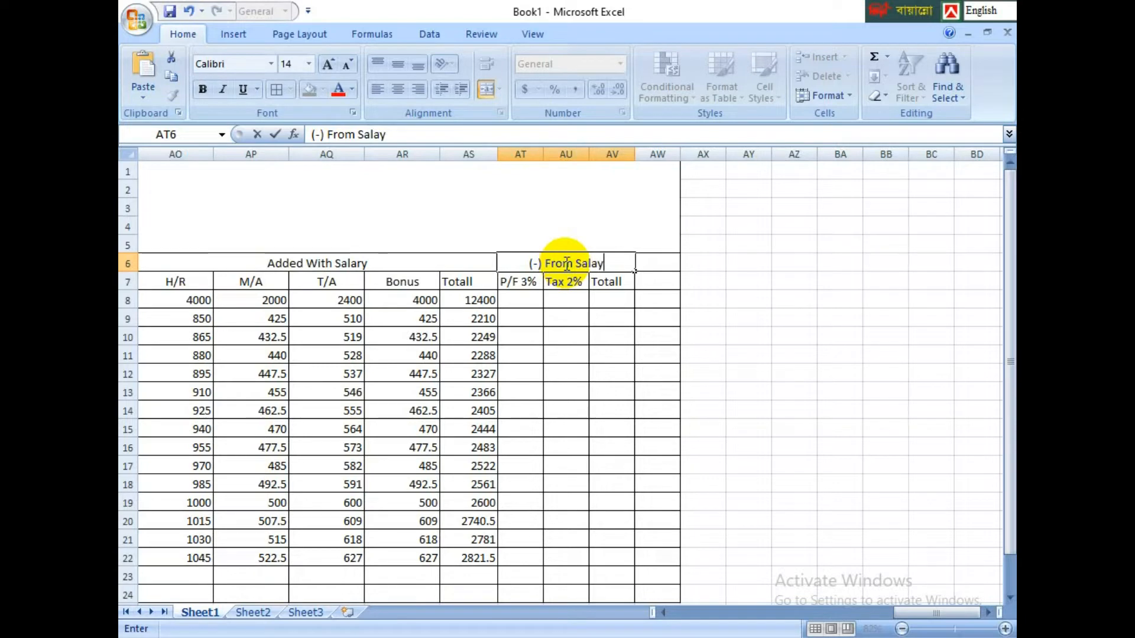
pyautogui.click(627, 410)
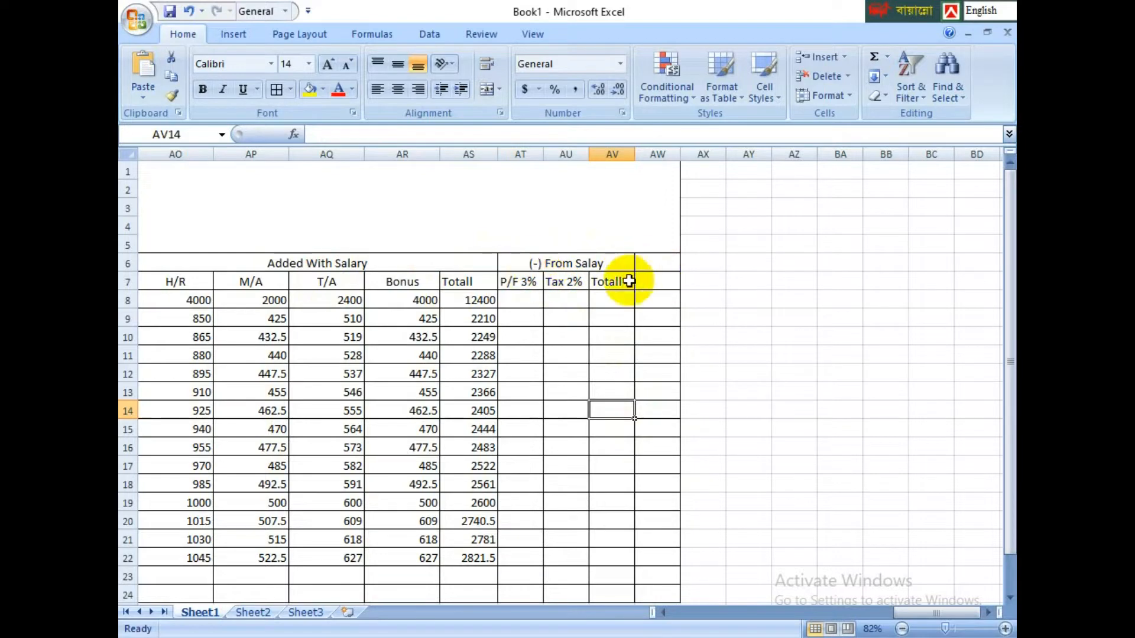
# Step: Calculate the provident fund in AT8 with =D8*3%, based on the basic salary, and fill the formula down to AT22
pyautogui.click(536, 301)
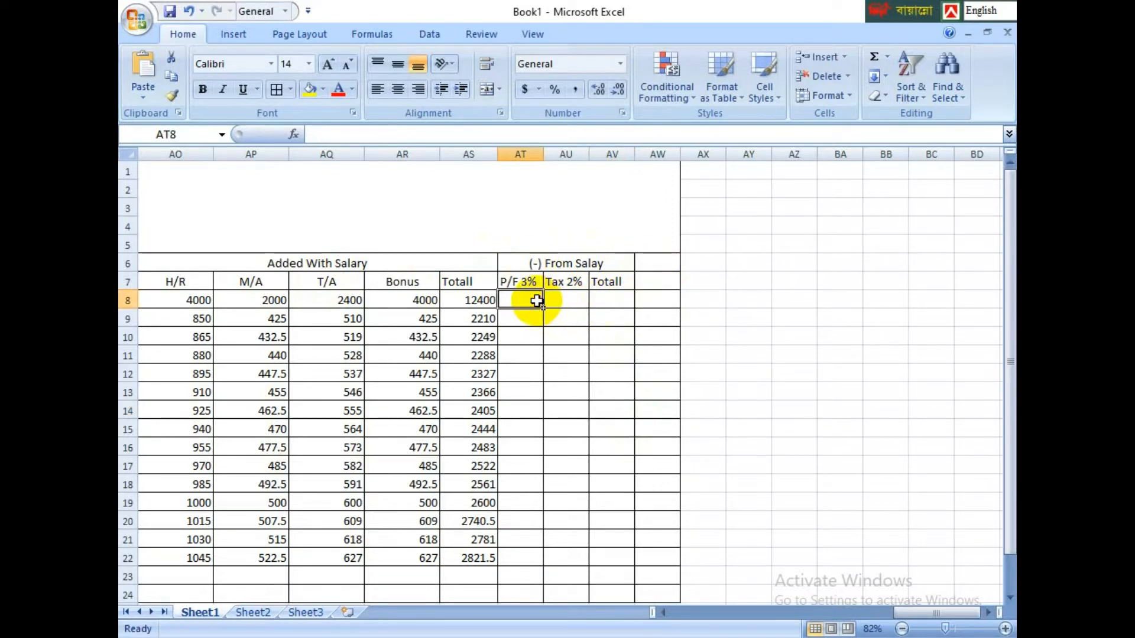
pyautogui.write('=')
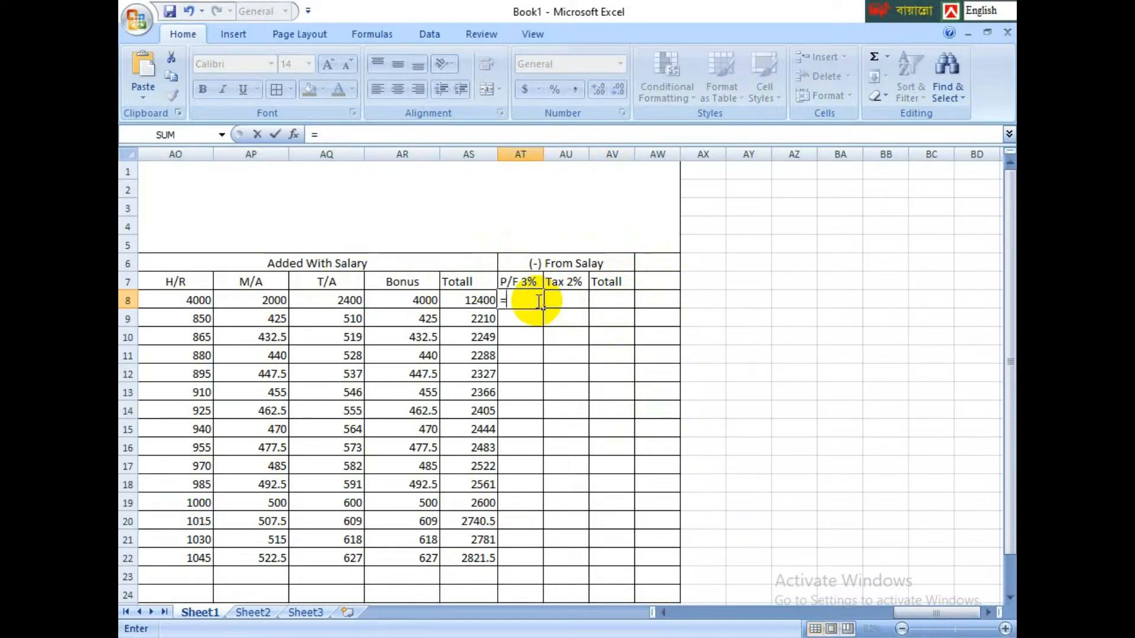
pyautogui.moveTo(953, 619); pyautogui.dragTo(735, 610)
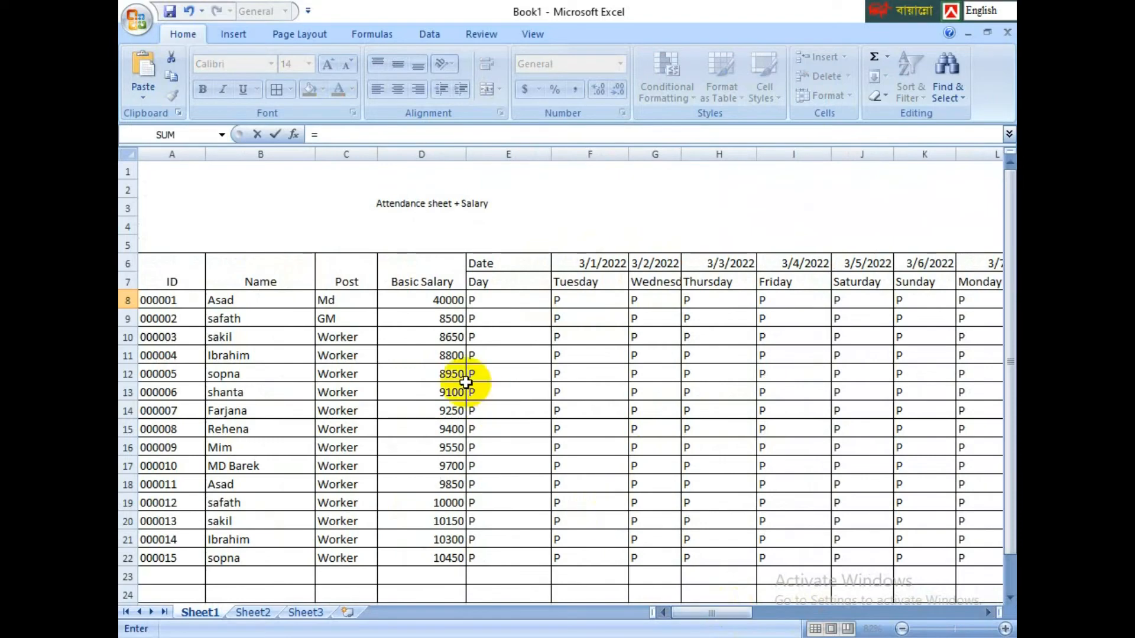
pyautogui.click(417, 299)
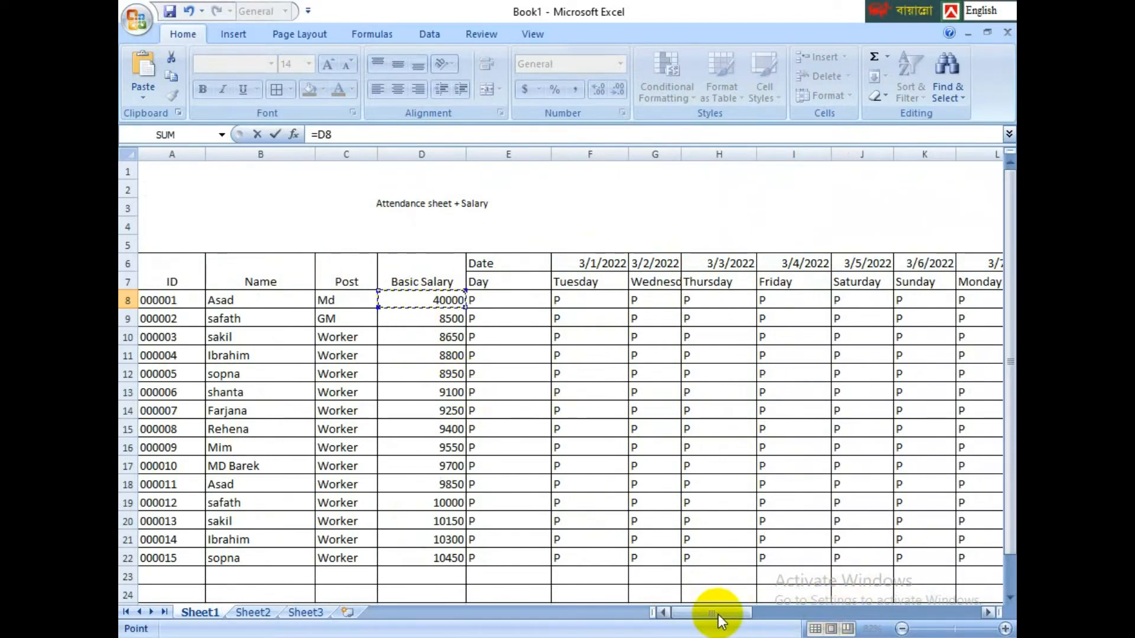
pyautogui.moveTo(720, 621); pyautogui.dragTo(948, 617)
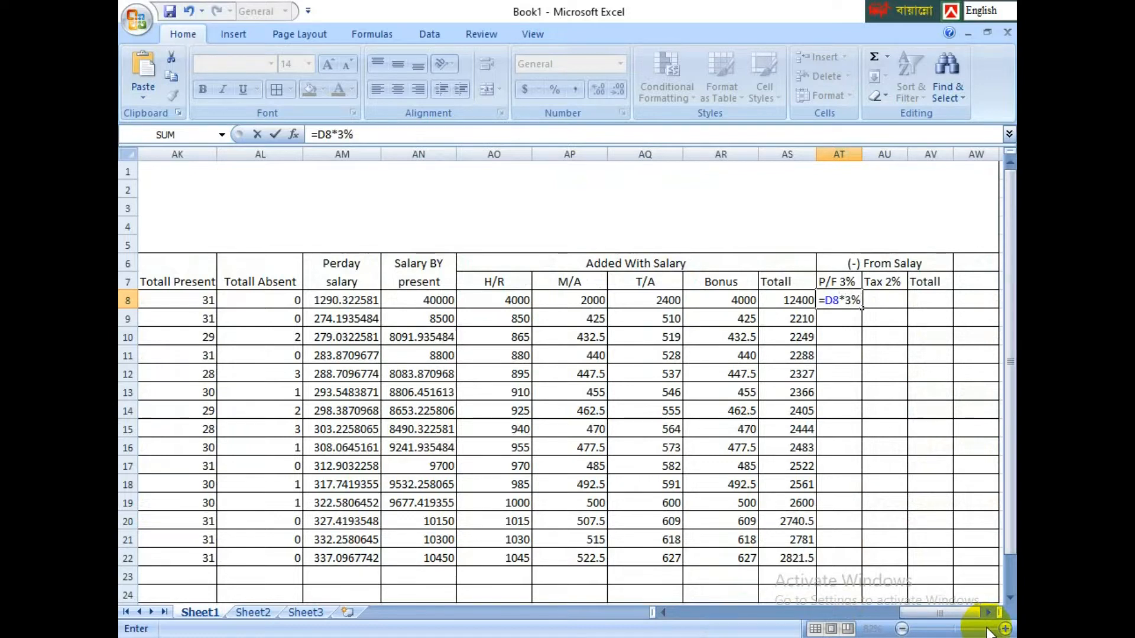
pyautogui.press('Return')
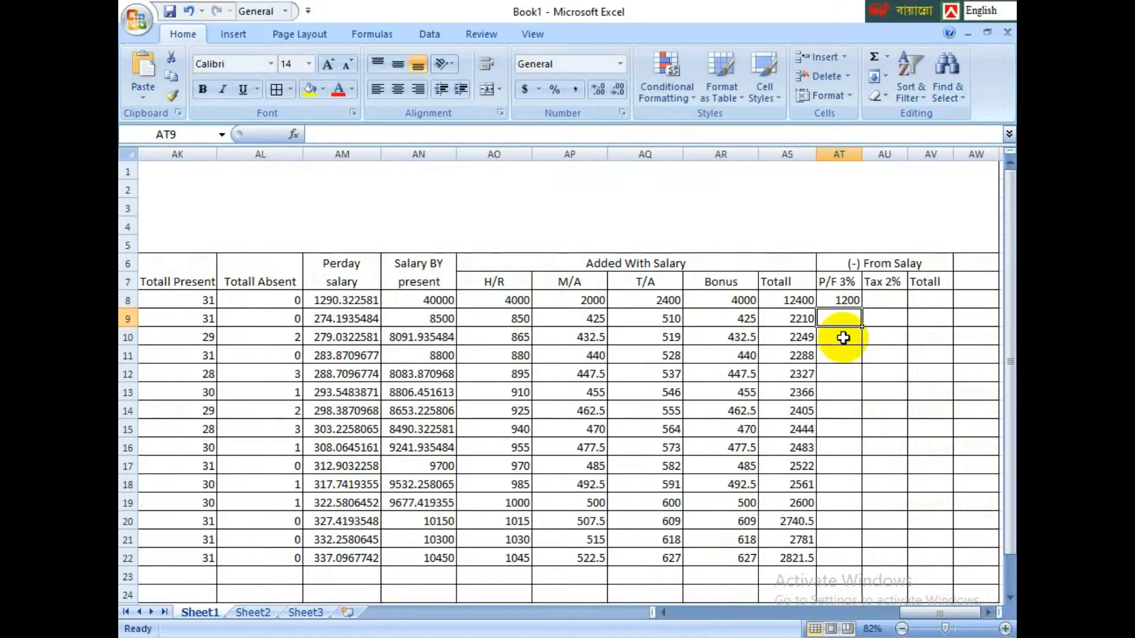
pyautogui.click(843, 300)
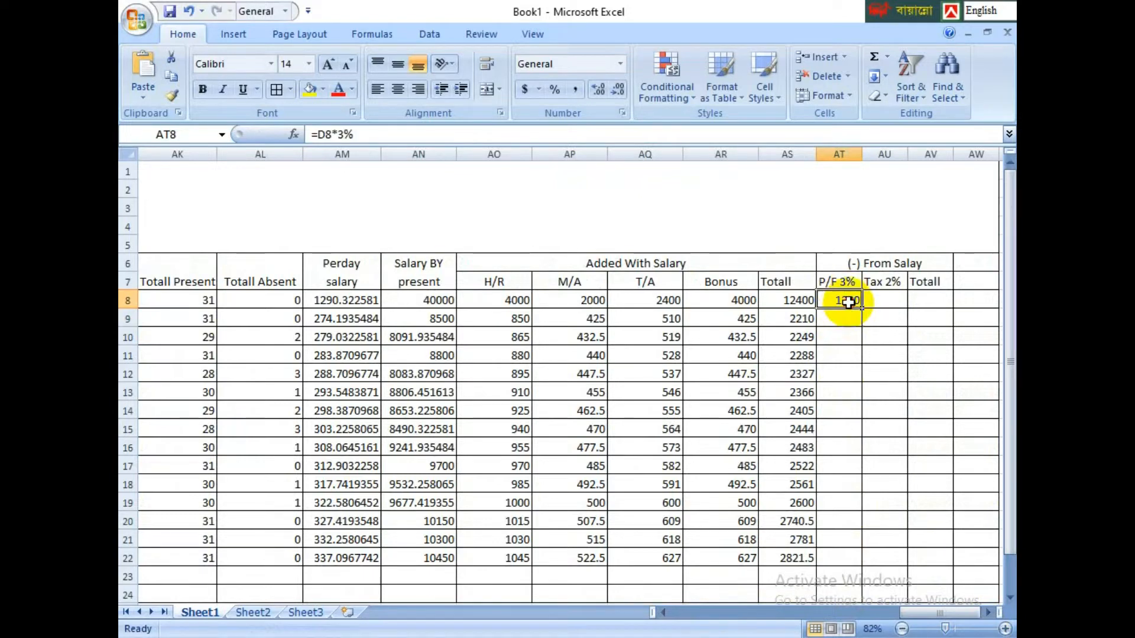
pyautogui.moveTo(861, 310); pyautogui.dragTo(874, 563)
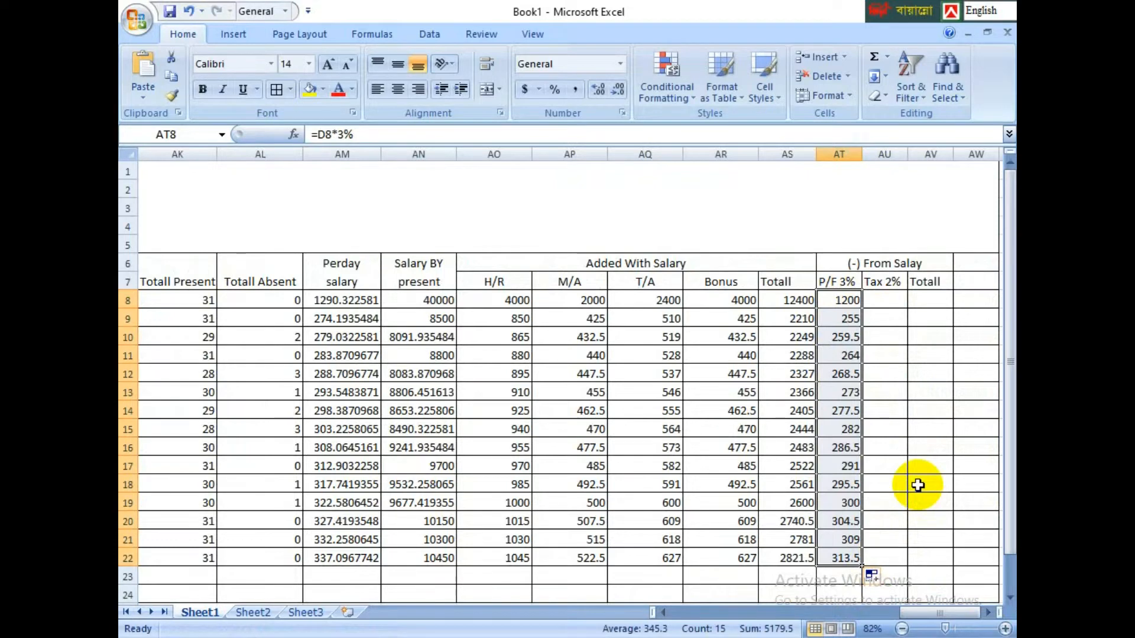
# Step: Calculate the tax in AU8 with =D8*2%, based on the basic salary, and fill the formula down to AU22
pyautogui.click(892, 294)
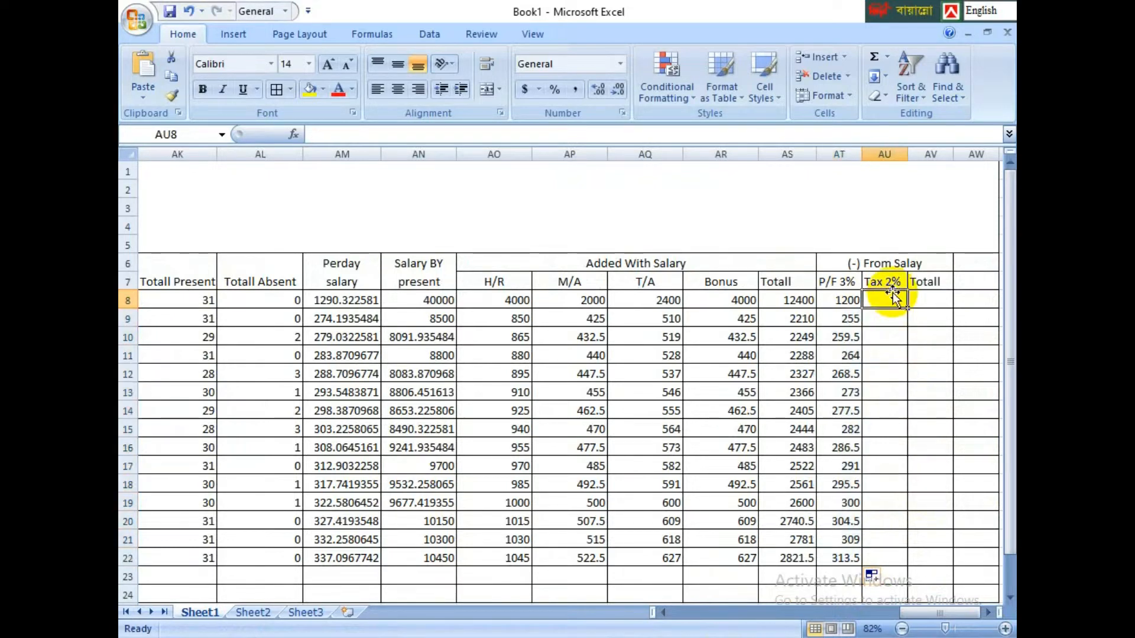
pyautogui.write('=')
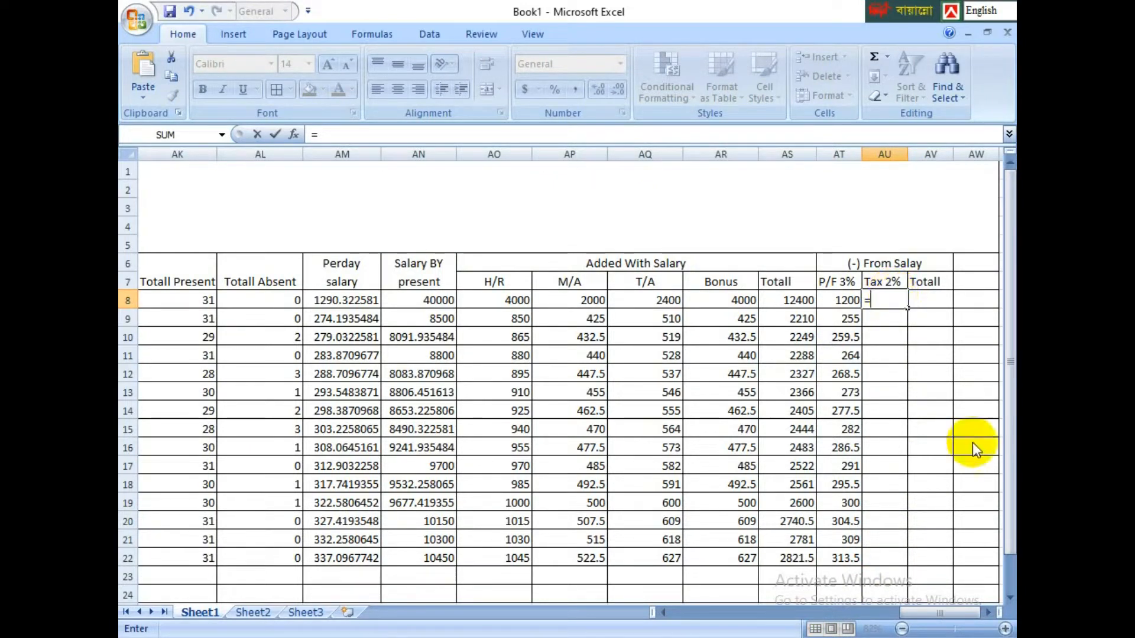
pyautogui.moveTo(913, 608); pyautogui.dragTo(686, 608)
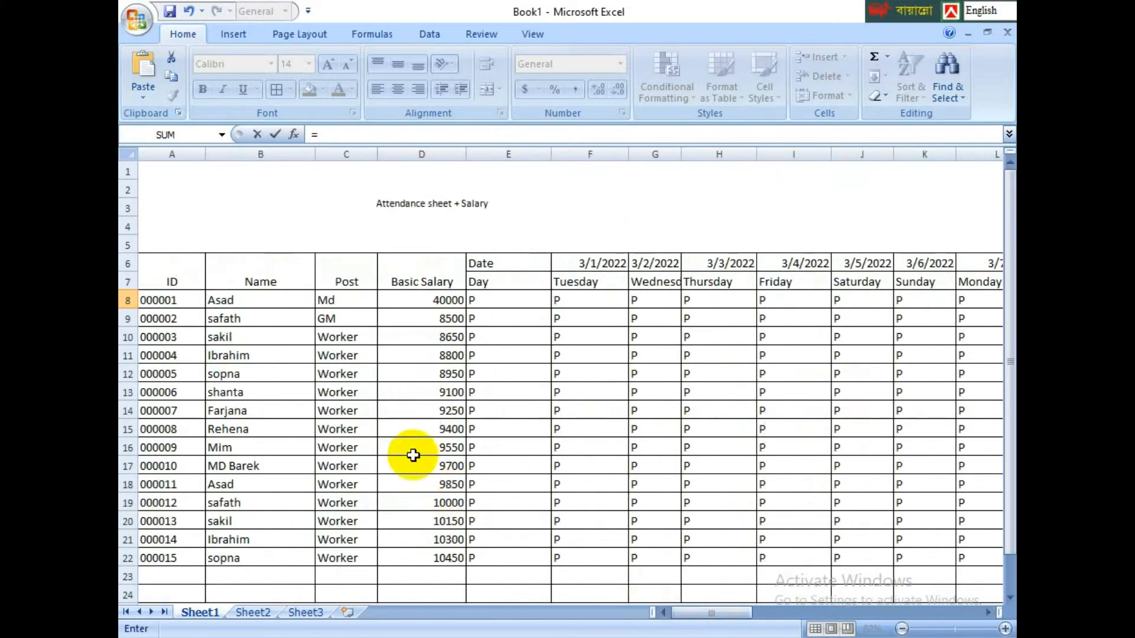
pyautogui.click(446, 300)
pyautogui.moveTo(737, 609); pyautogui.dragTo(1008, 593)
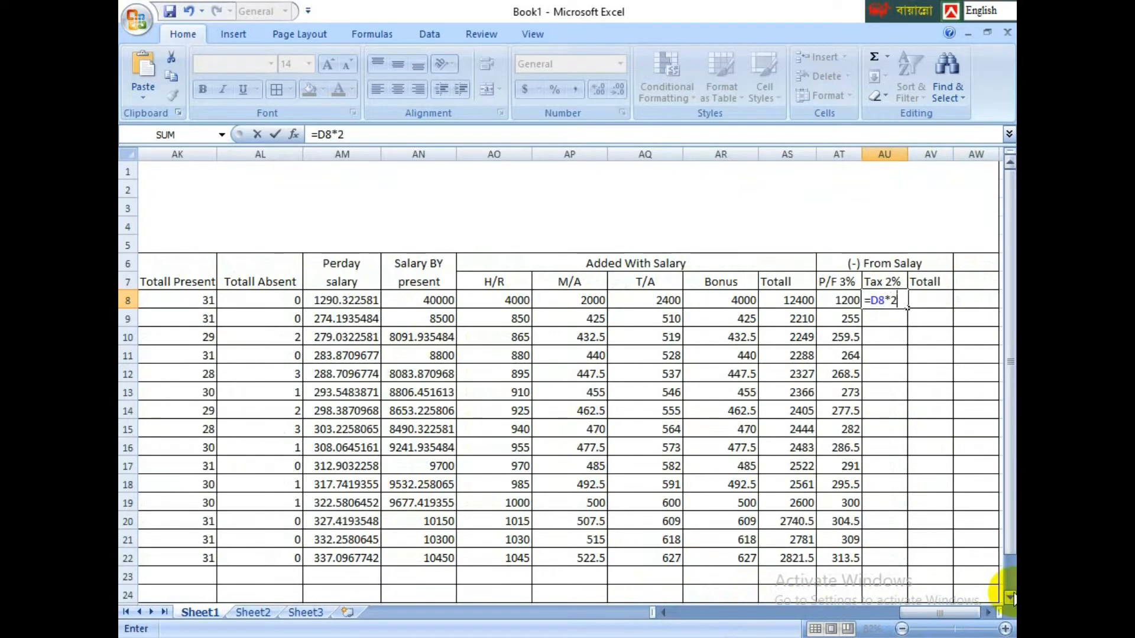
pyautogui.write('*2%')
pyautogui.press('Return')
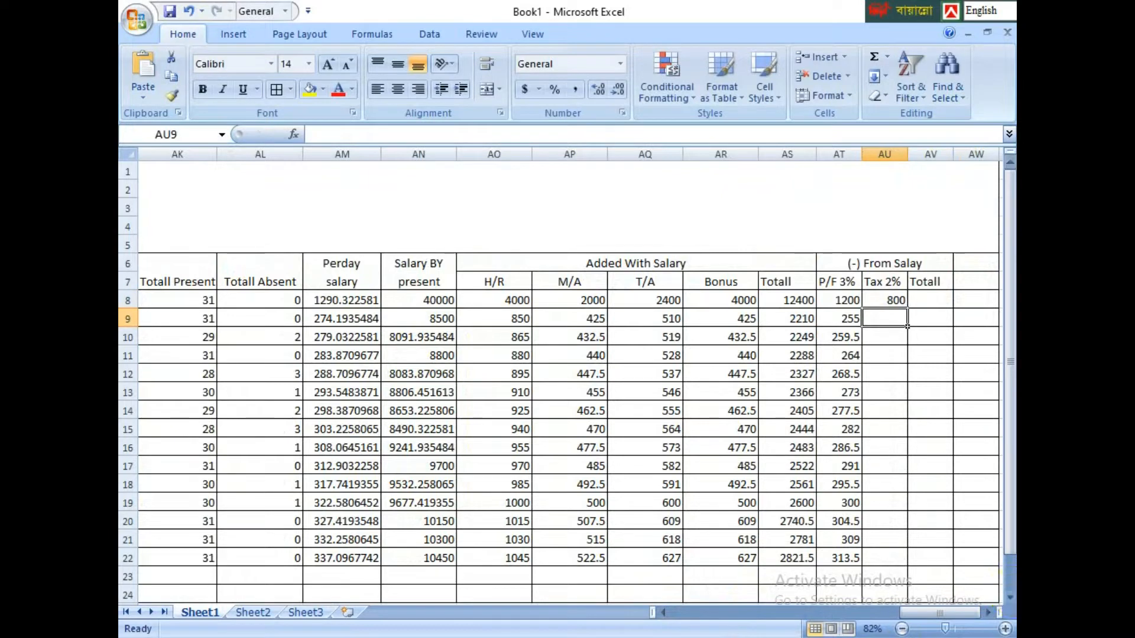
pyautogui.click(893, 294)
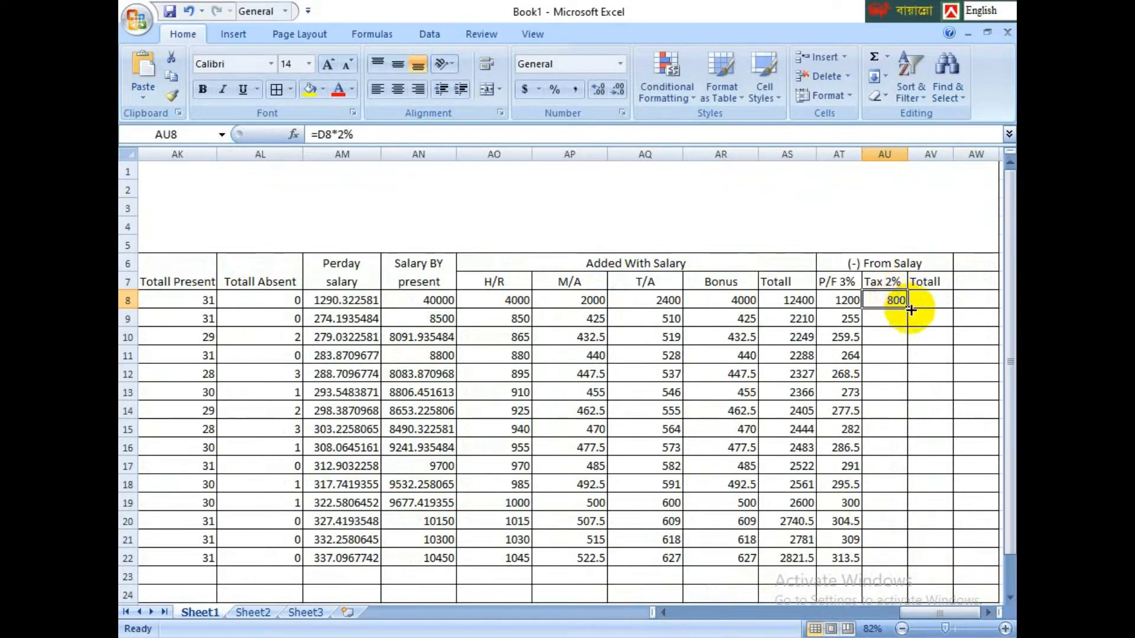
pyautogui.moveTo(911, 310); pyautogui.dragTo(928, 562)
pyautogui.moveTo(970, 504); pyautogui.dragTo(1008, 500)
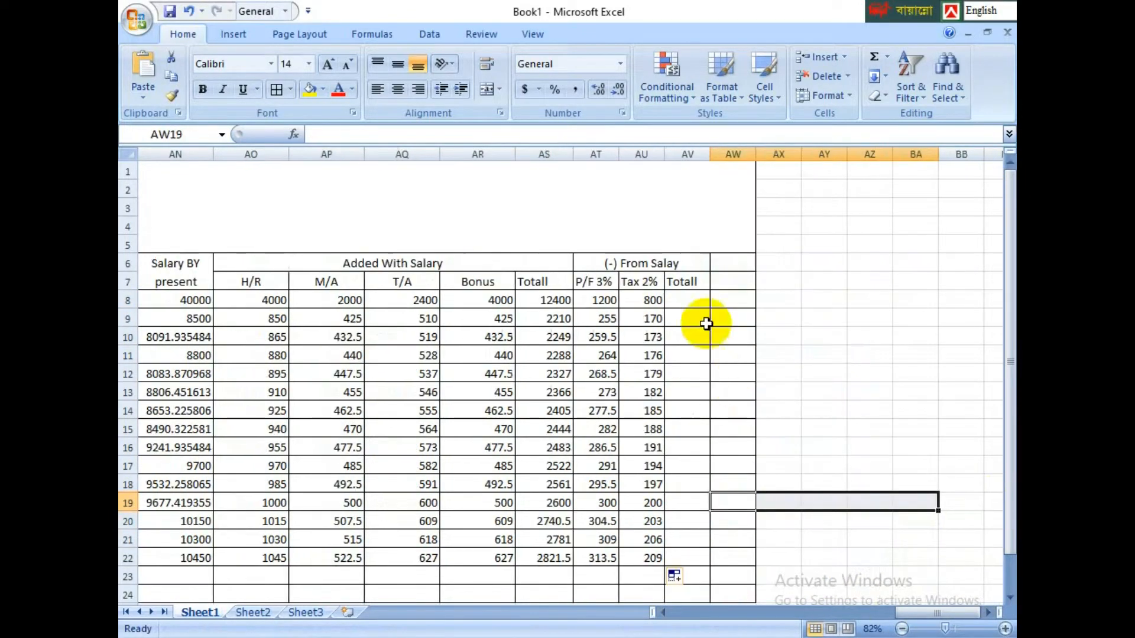
# Step: Add the P/F and tax deductions in cell AV8 with the formula =AT8+AU8
pyautogui.click(685, 295)
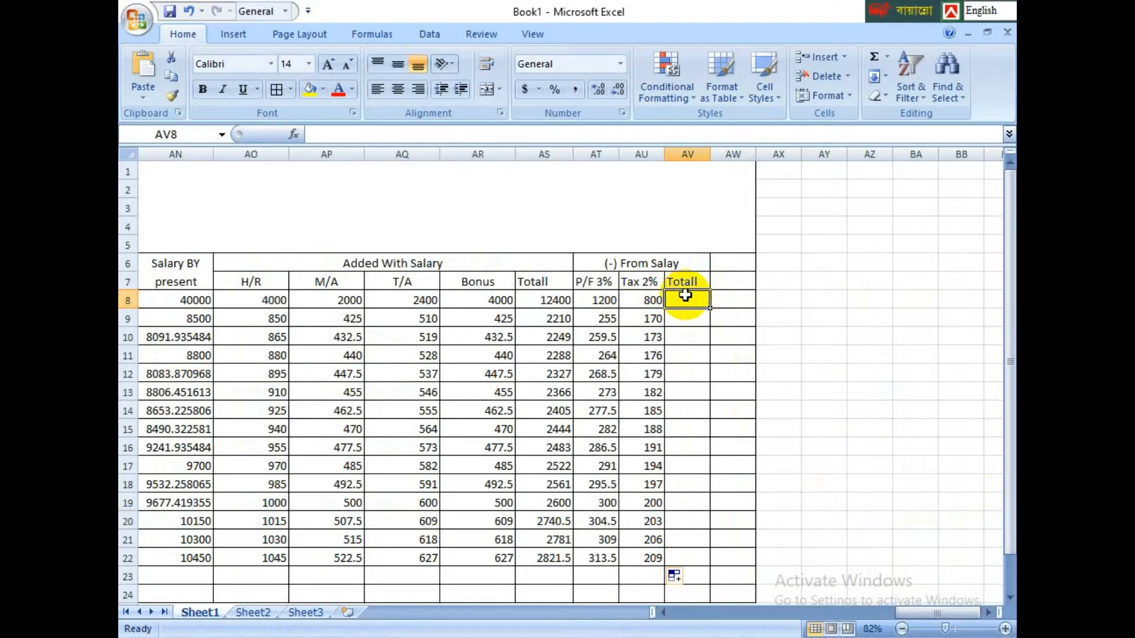
pyautogui.write('=')
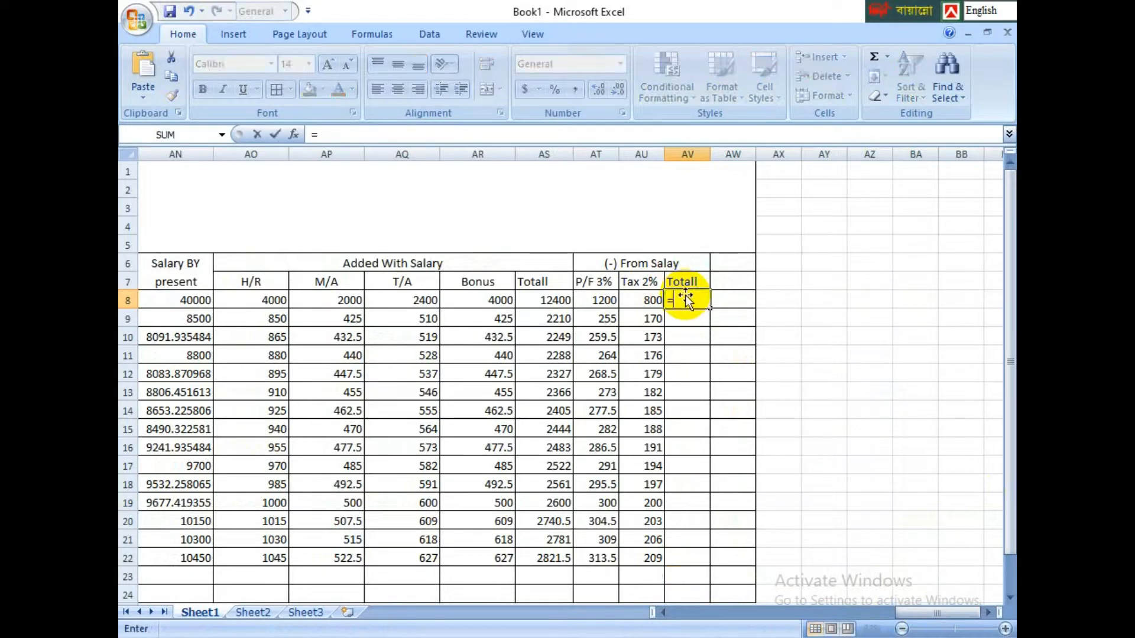
pyautogui.click(601, 296)
pyautogui.write('+')
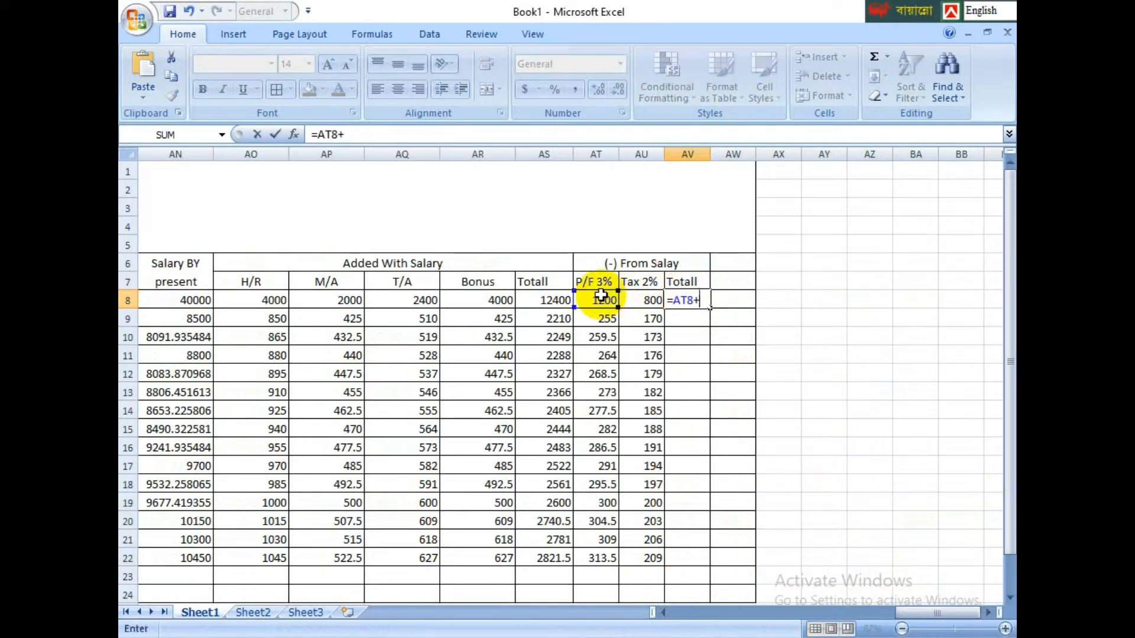
pyautogui.click(655, 301)
pyautogui.press('Return')
pyautogui.click(857, 353)
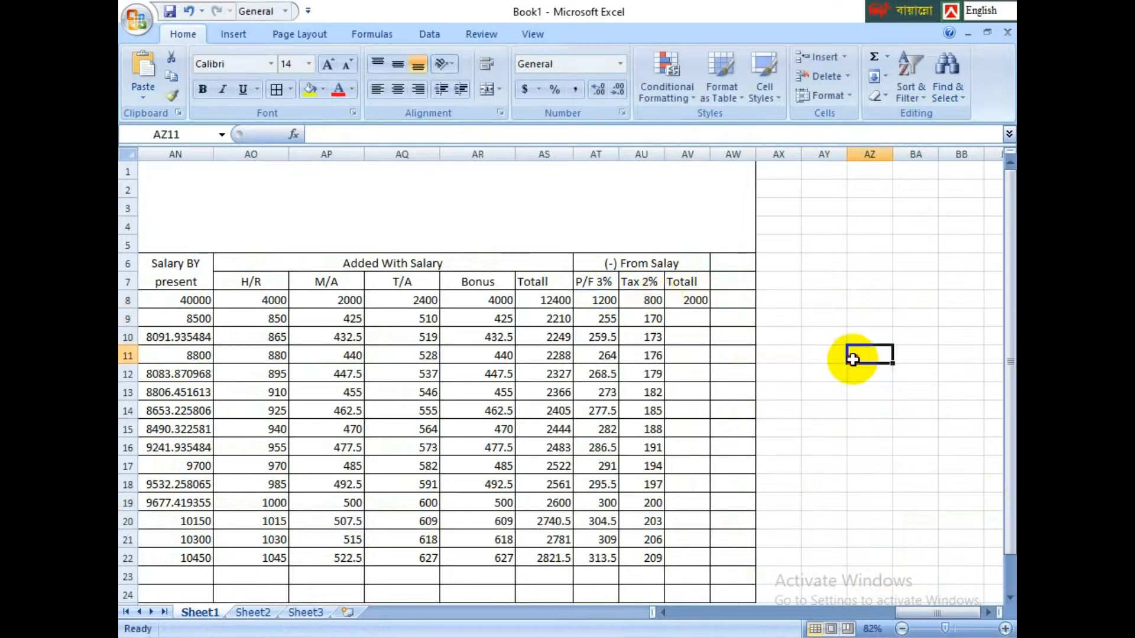
# Step: Try to fill the deduction total formula from AV8 down to AV22
pyautogui.click(681, 301)
pyautogui.moveTo(681, 301); pyautogui.dragTo(703, 565)
pyautogui.click(824, 429)
# Step: Merge and center the empty header cells AW6:AW7 to the right of the "(-) From Salay" group
pyautogui.moveTo(735, 261); pyautogui.dragTo(737, 279)
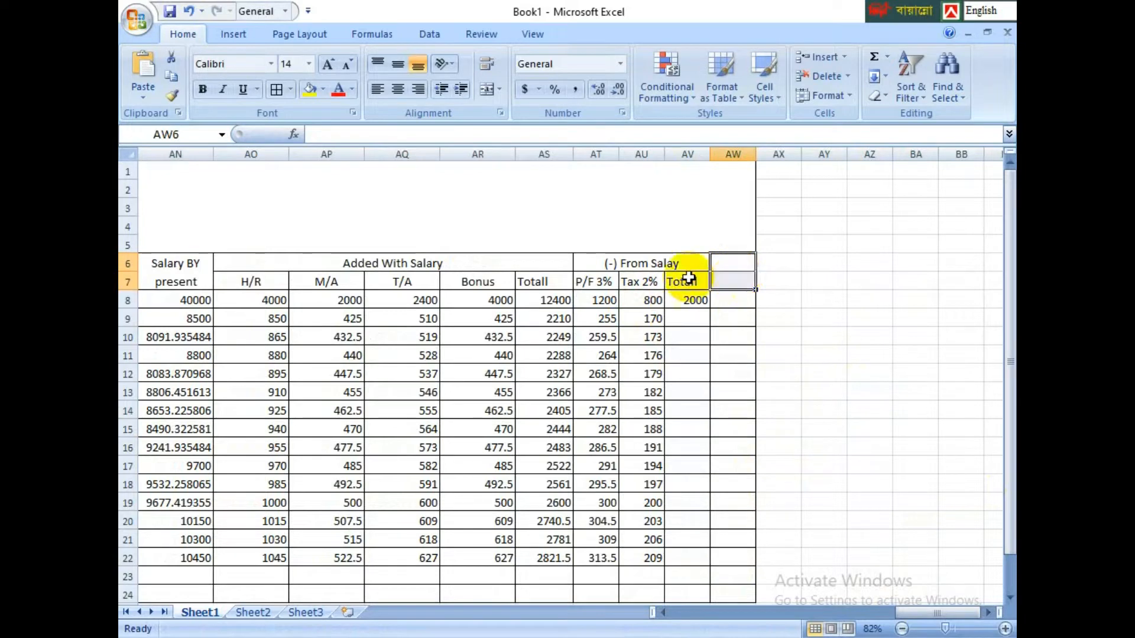
pyautogui.click(487, 90)
pyautogui.moveTo(874, 428); pyautogui.dragTo(887, 444)
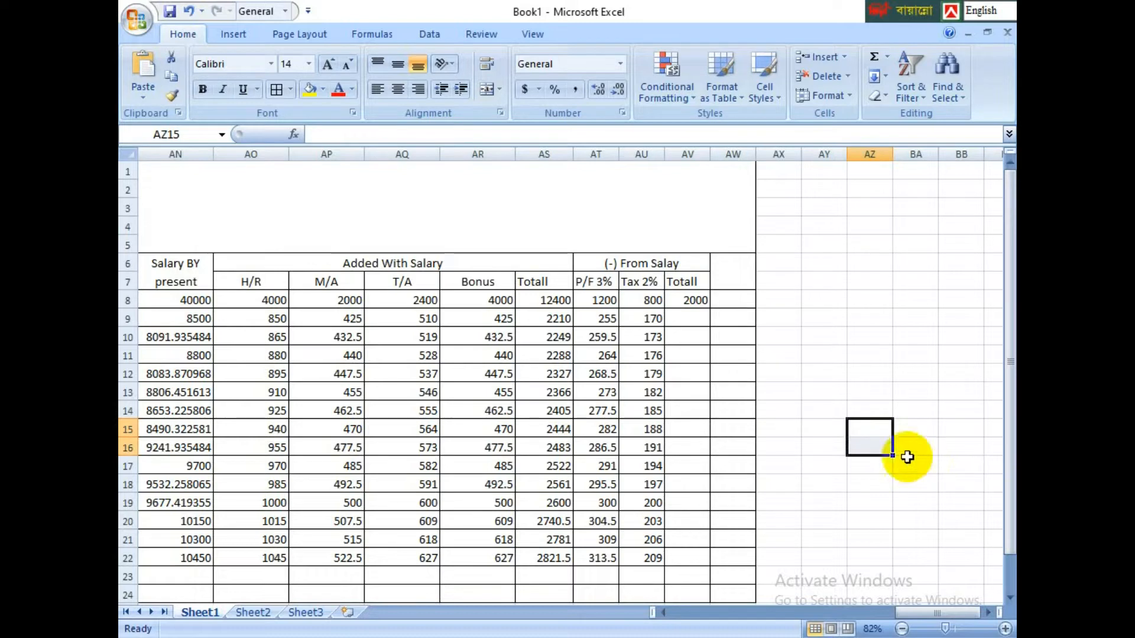
pyautogui.click(738, 275)
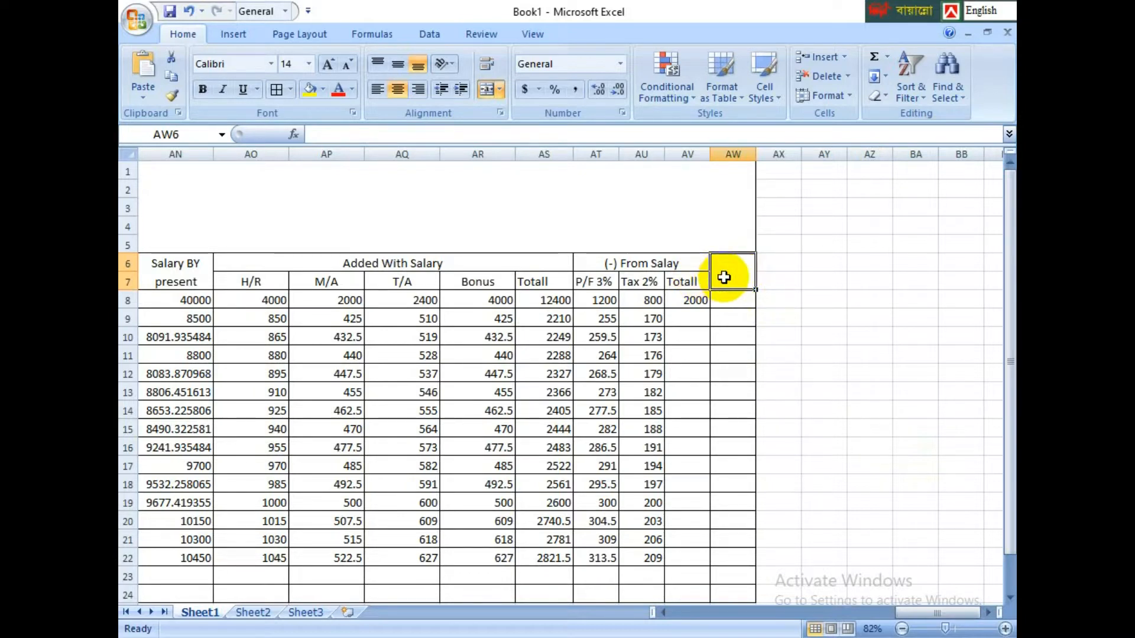
pyautogui.write('h')
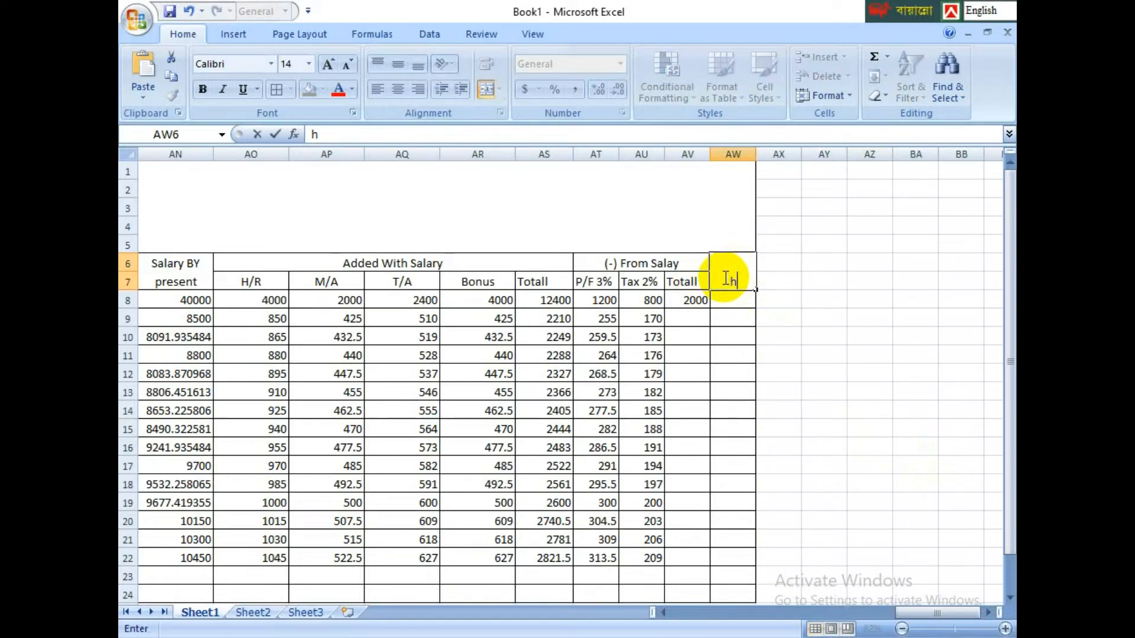
pyautogui.click(774, 337)
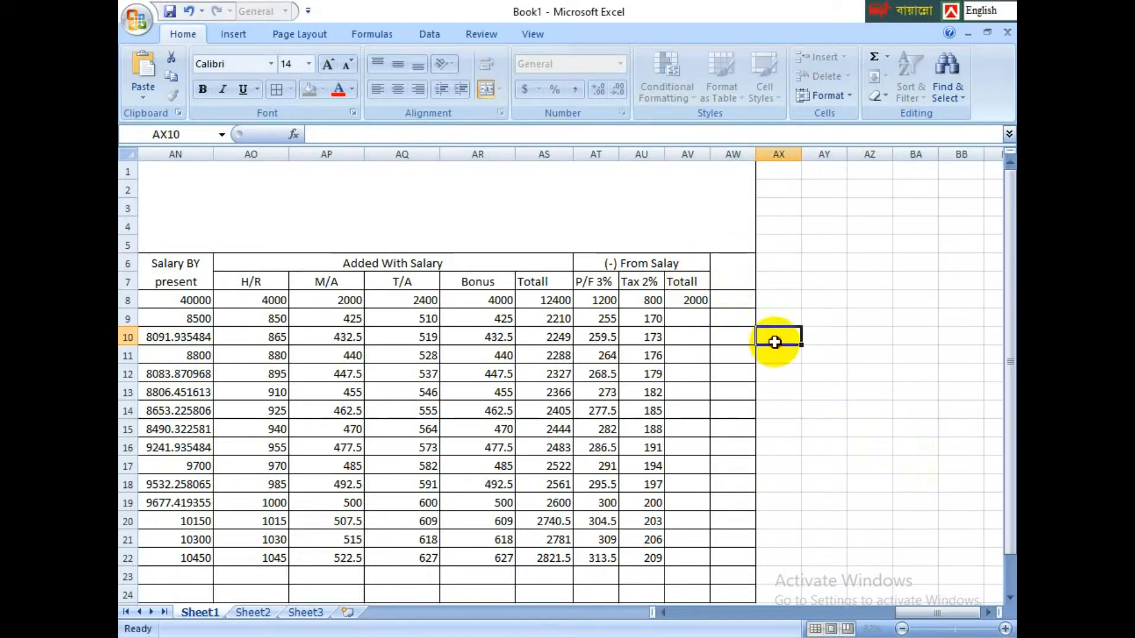
# Step: Fill the deduction total formula from AV8 down to AV22
pyautogui.click(691, 298)
pyautogui.moveTo(719, 307); pyautogui.dragTo(722, 565)
pyautogui.click(942, 362)
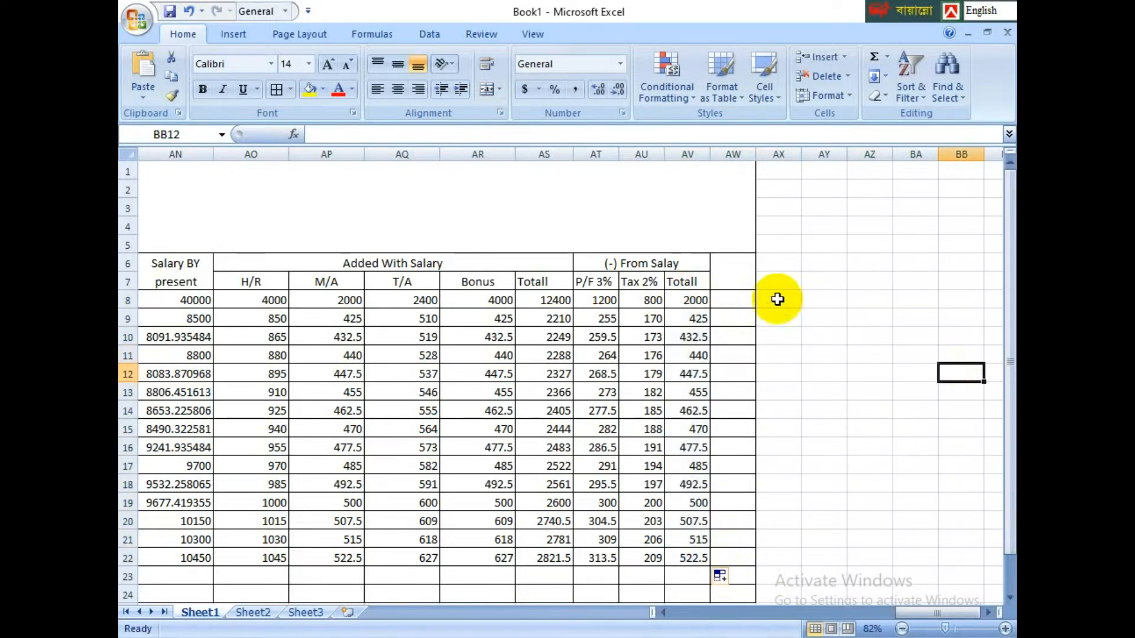
# Step: Enter the header "Hand Salary" in the merged cell AW6:AW7 and widen column AW to fit it better
pyautogui.click(729, 270)
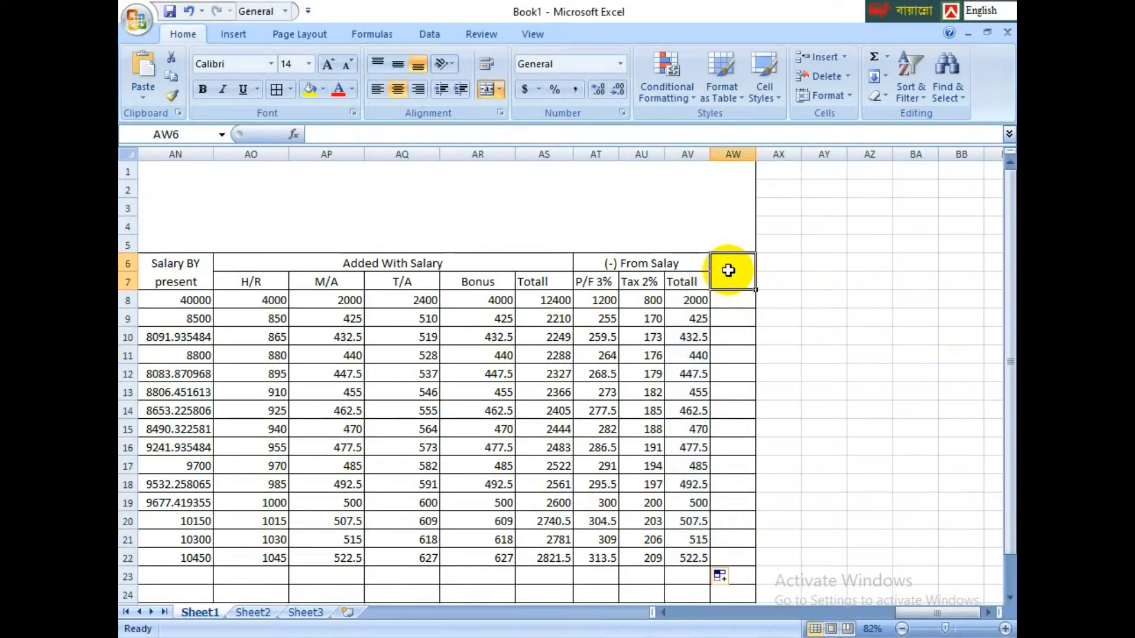
pyautogui.write('Han')
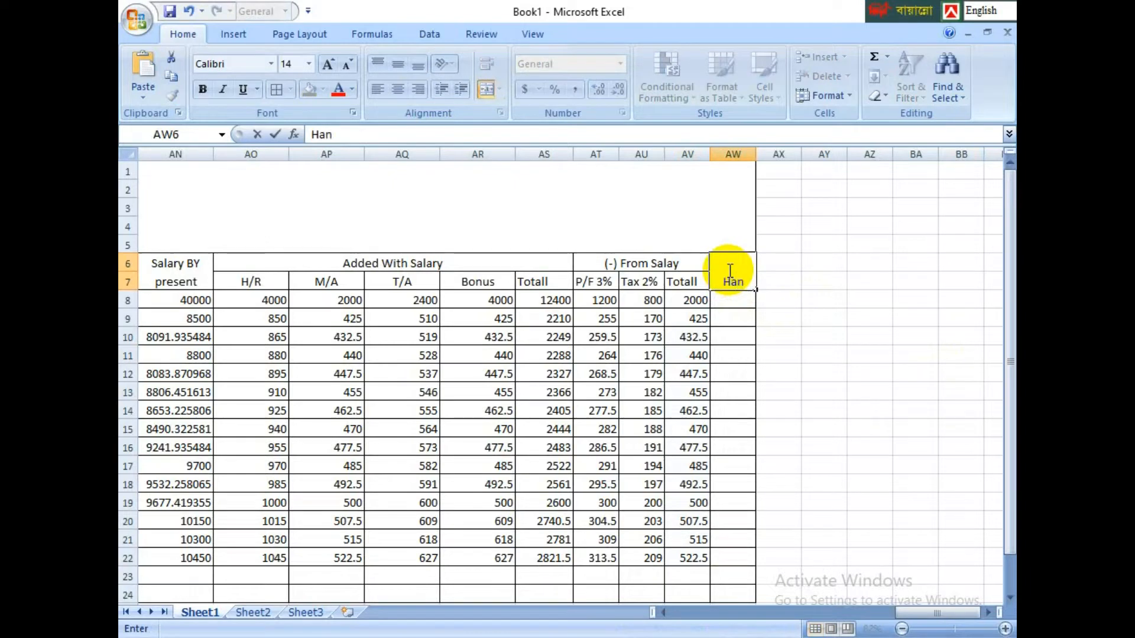
pyautogui.write('d S')
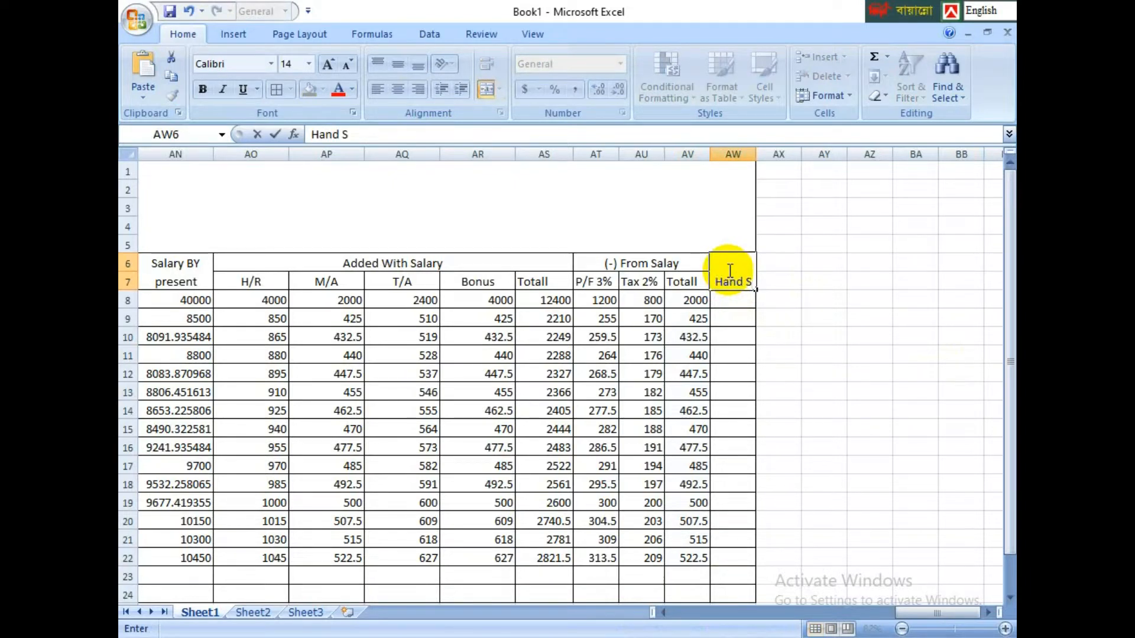
pyautogui.write('alary')
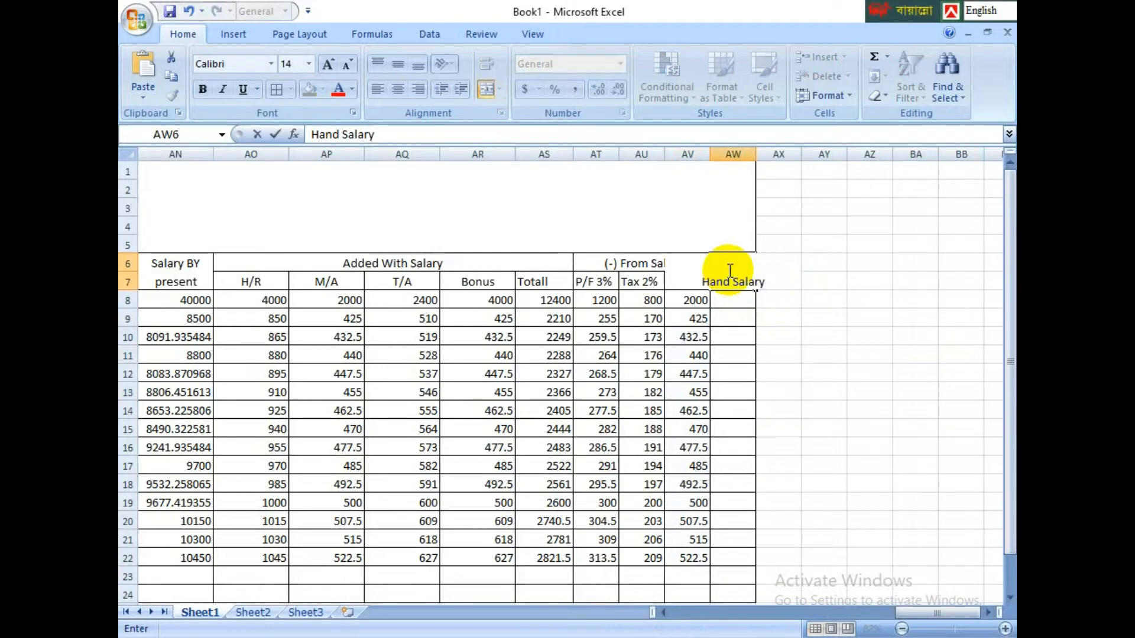
pyautogui.click(807, 318)
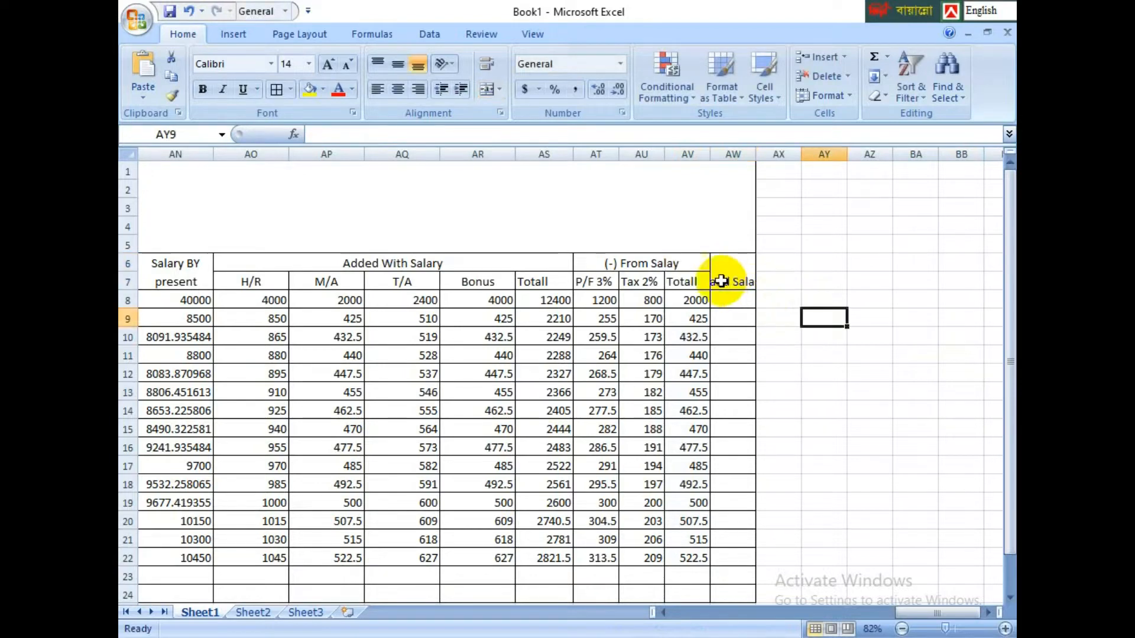
pyautogui.moveTo(756, 159); pyautogui.dragTo(773, 155)
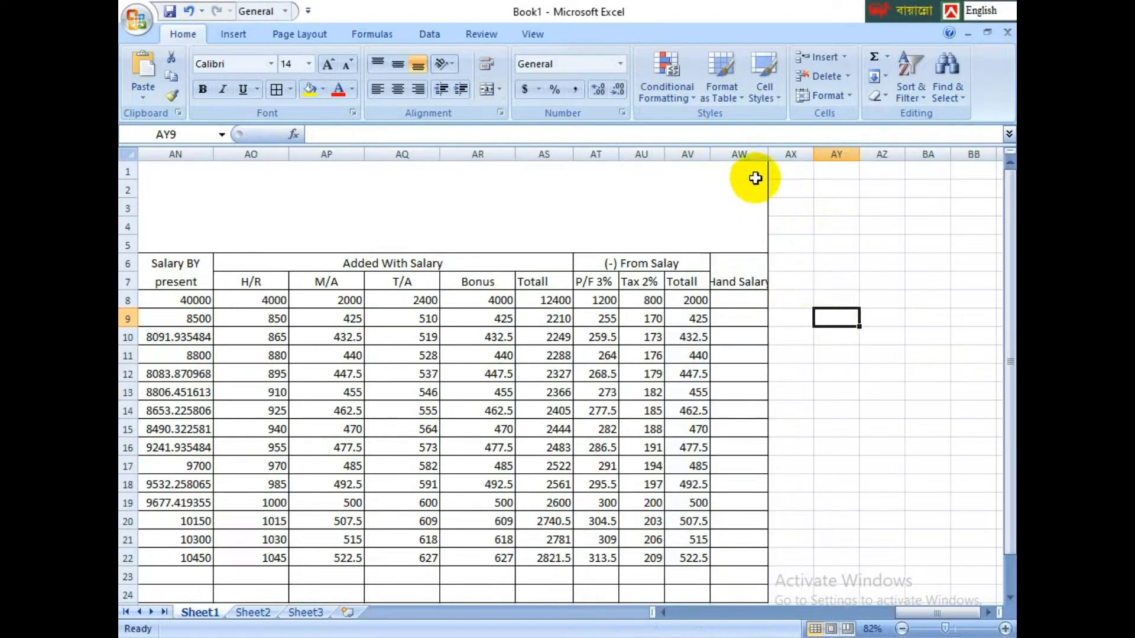
# Step: Clear the "Hand Salary" header from the merged cell AW6:AW7
pyautogui.click(748, 273)
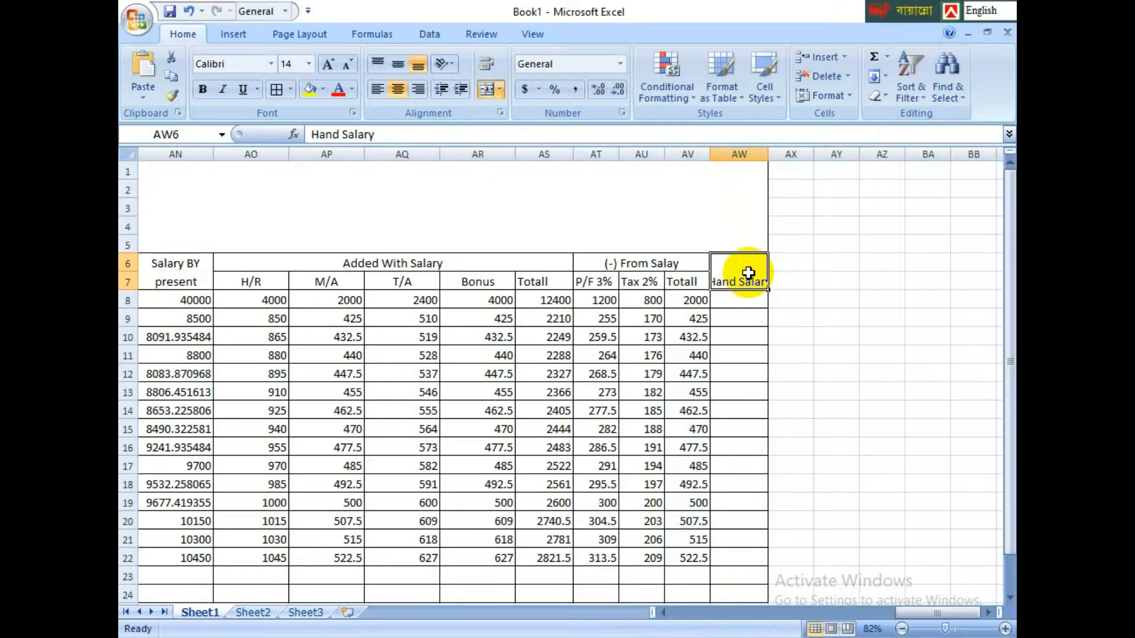
pyautogui.press('Delete')
pyautogui.click(812, 282)
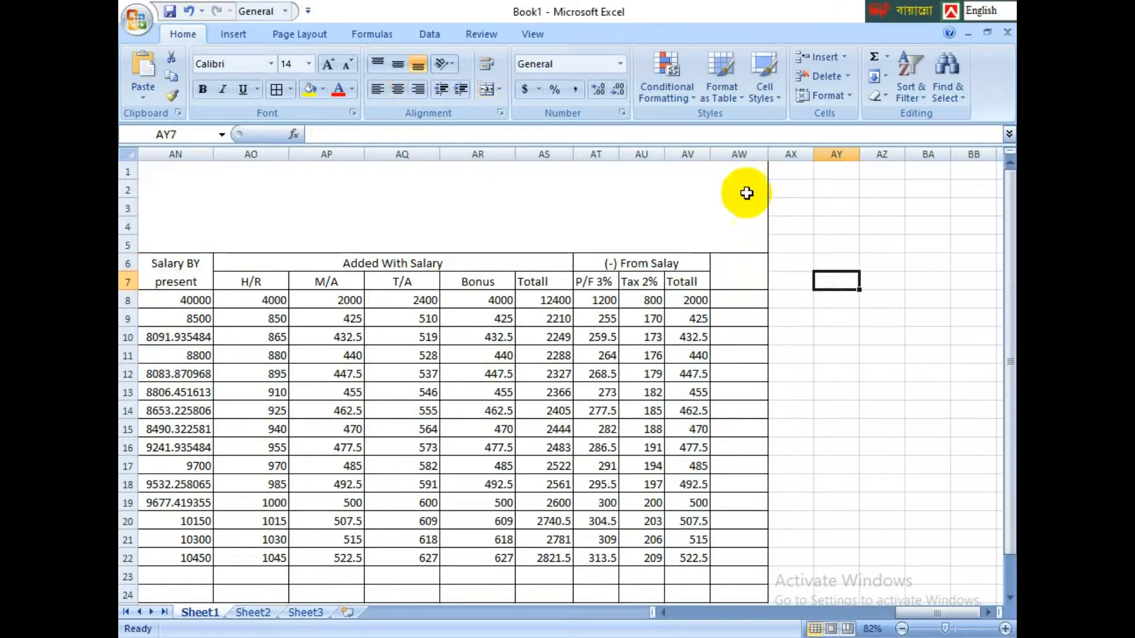
# Step: Insert three empty columns between the deduction total in column AV and the blank merged header column
pyautogui.click(731, 153)
pyautogui.rightClick(731, 153)
pyautogui.click(783, 241)
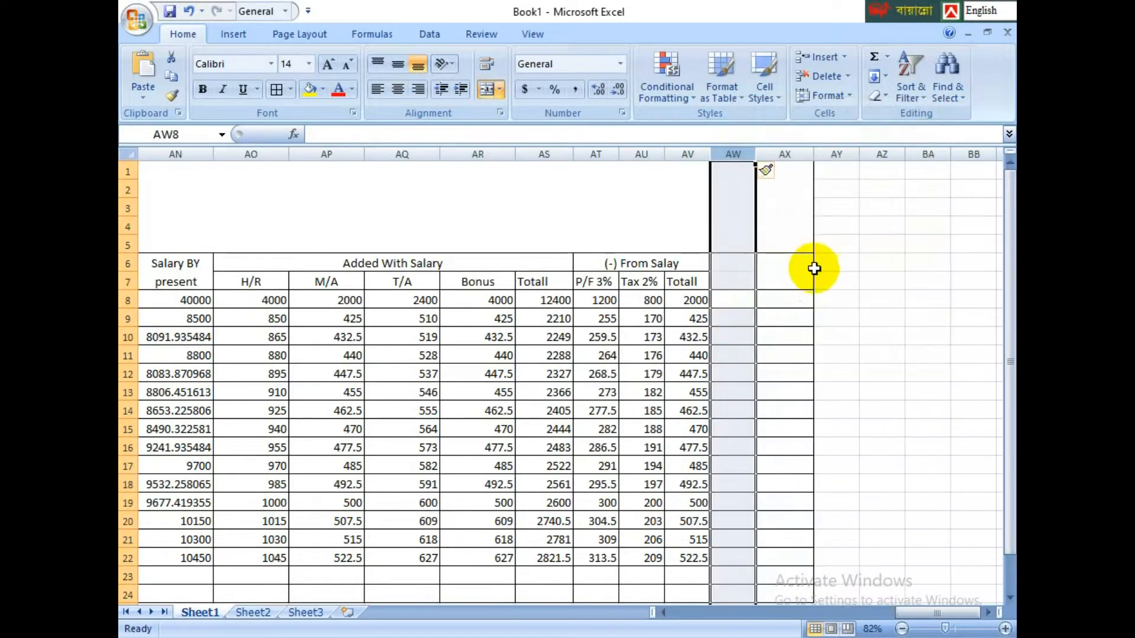
pyautogui.rightClick(736, 158)
pyautogui.click(790, 248)
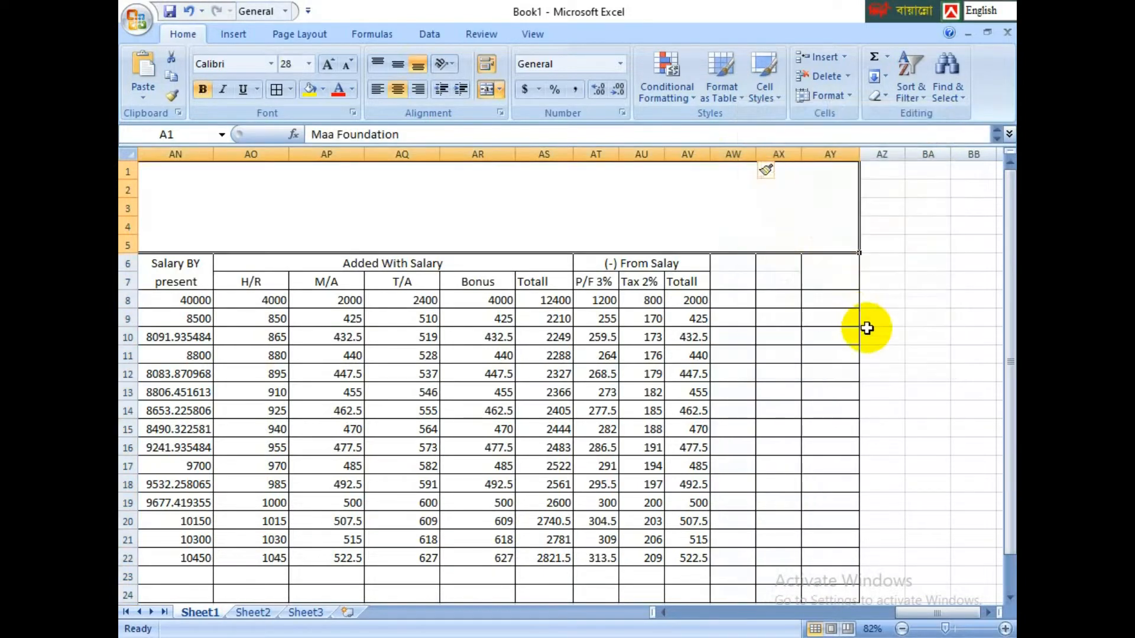
pyautogui.click(868, 333)
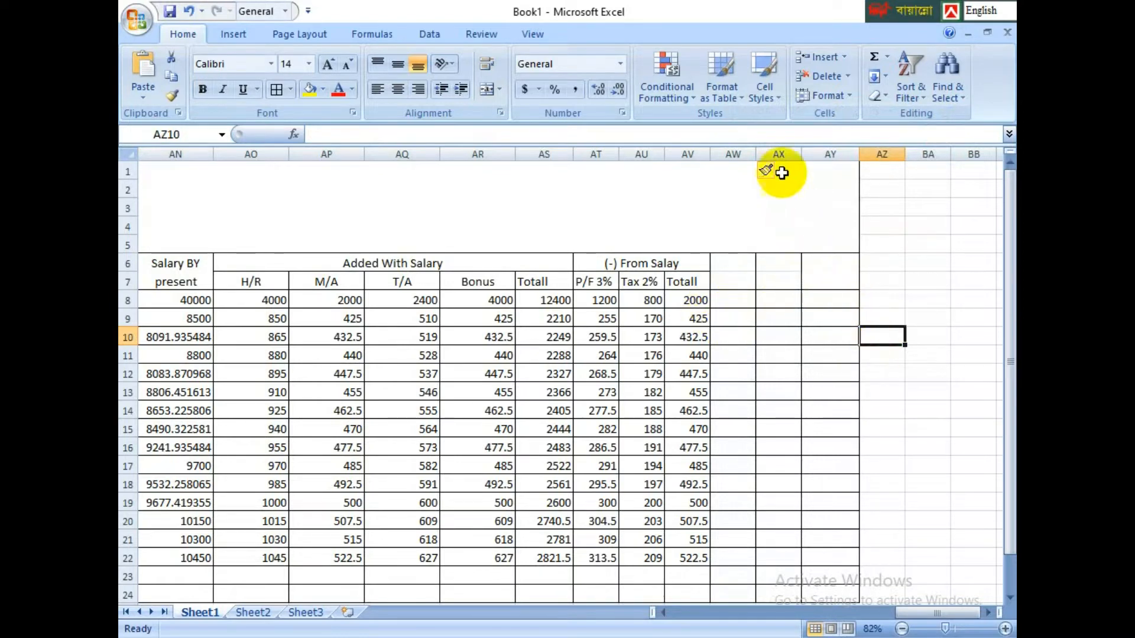
pyautogui.click(832, 156)
pyautogui.rightClick(832, 155)
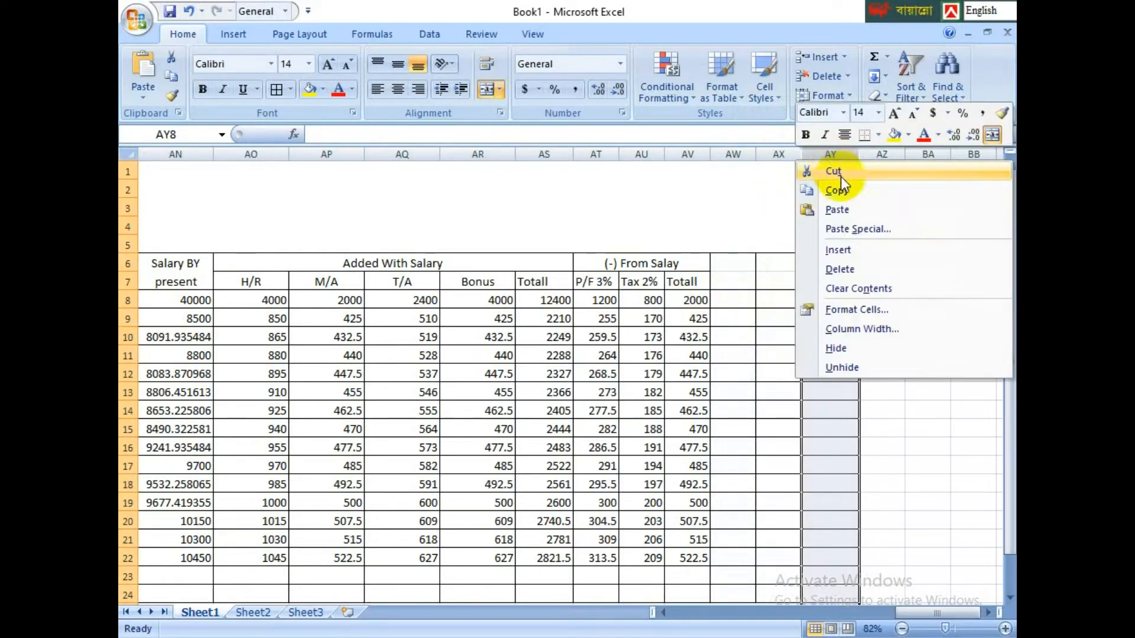
pyautogui.click(866, 255)
pyautogui.click(946, 319)
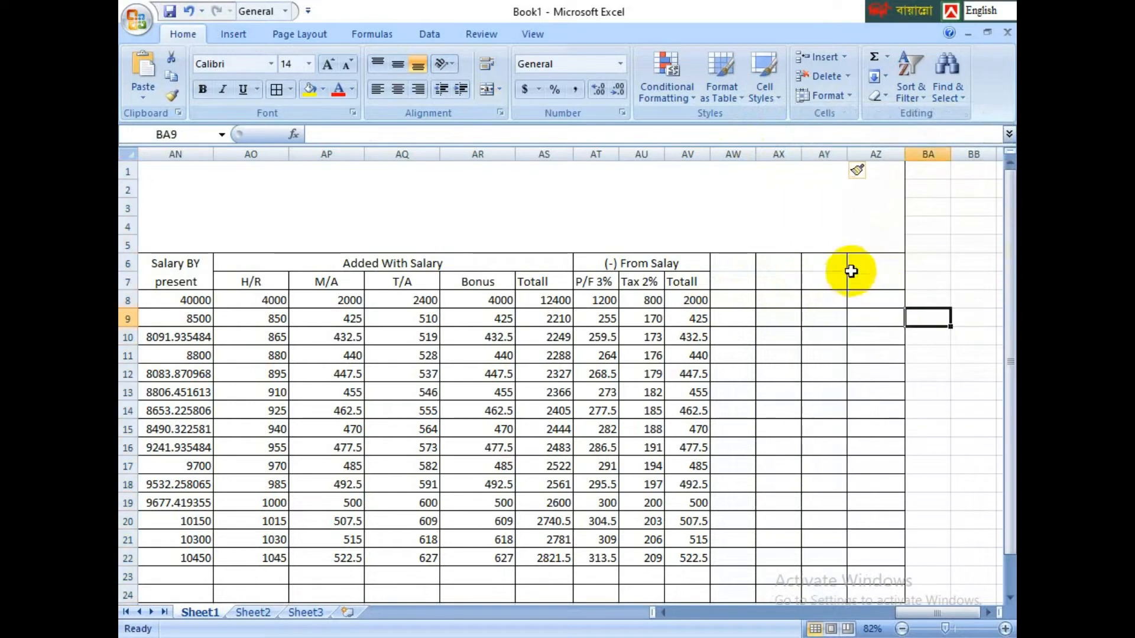
# Step: Apply borders to the header cells AW6:AY7 of the inserted columns
pyautogui.moveTo(730, 272); pyautogui.dragTo(807, 282)
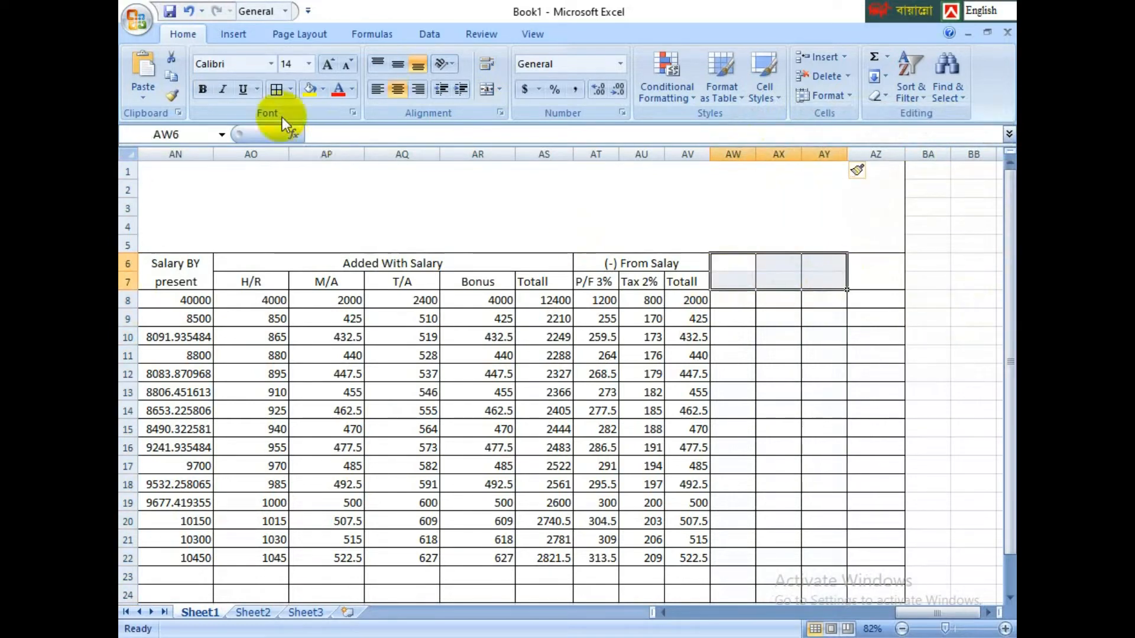
pyautogui.click(284, 91)
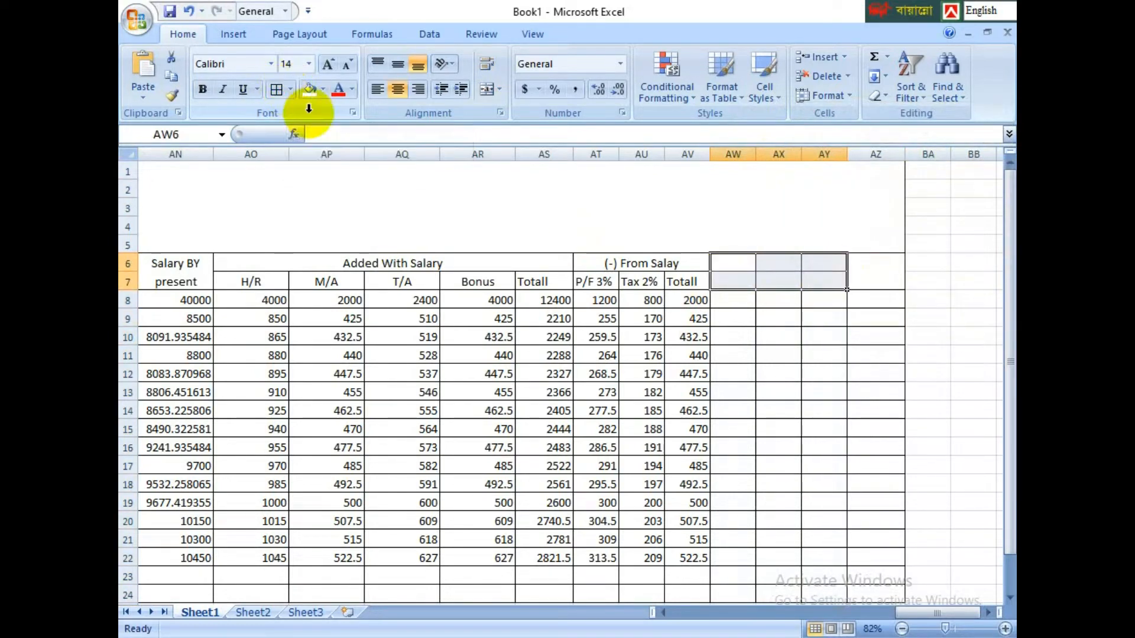
pyautogui.click(866, 408)
# Step: Merge and center AW6:AY6 above the three inserted columns and enter the group header "Over time" there
pyautogui.moveTo(723, 264); pyautogui.dragTo(801, 265)
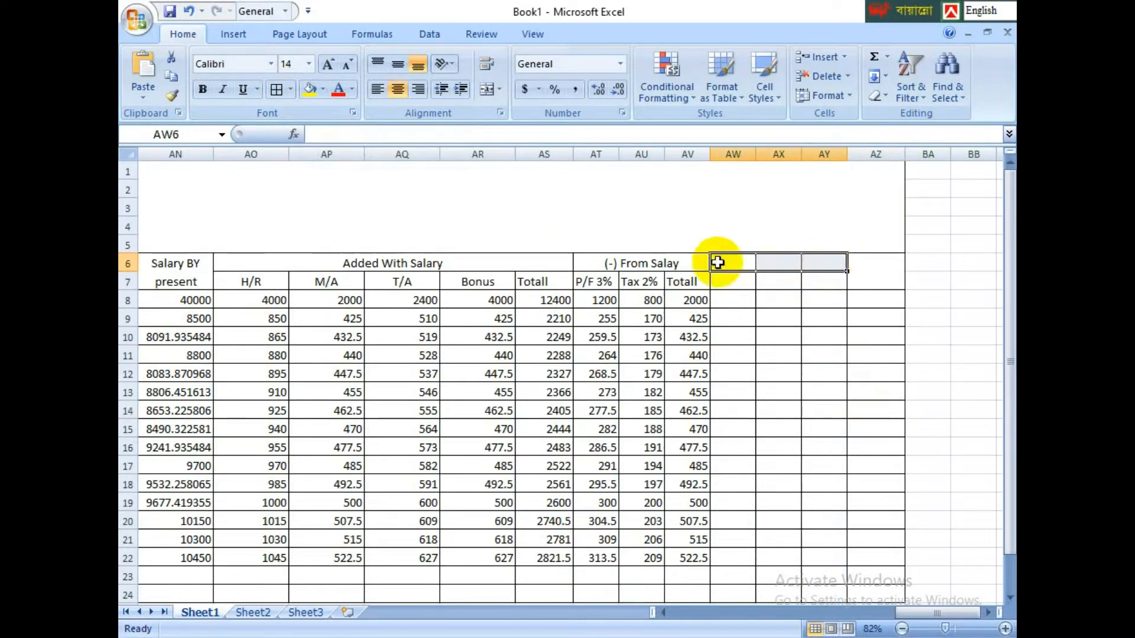
pyautogui.click(489, 90)
pyautogui.click(881, 390)
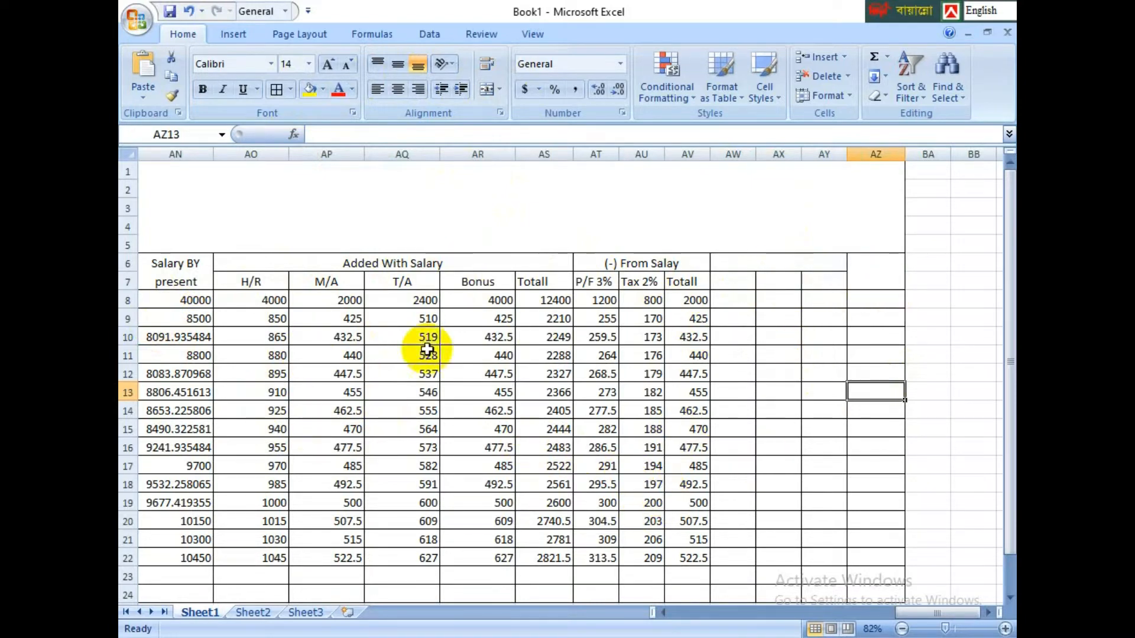
pyautogui.click(761, 263)
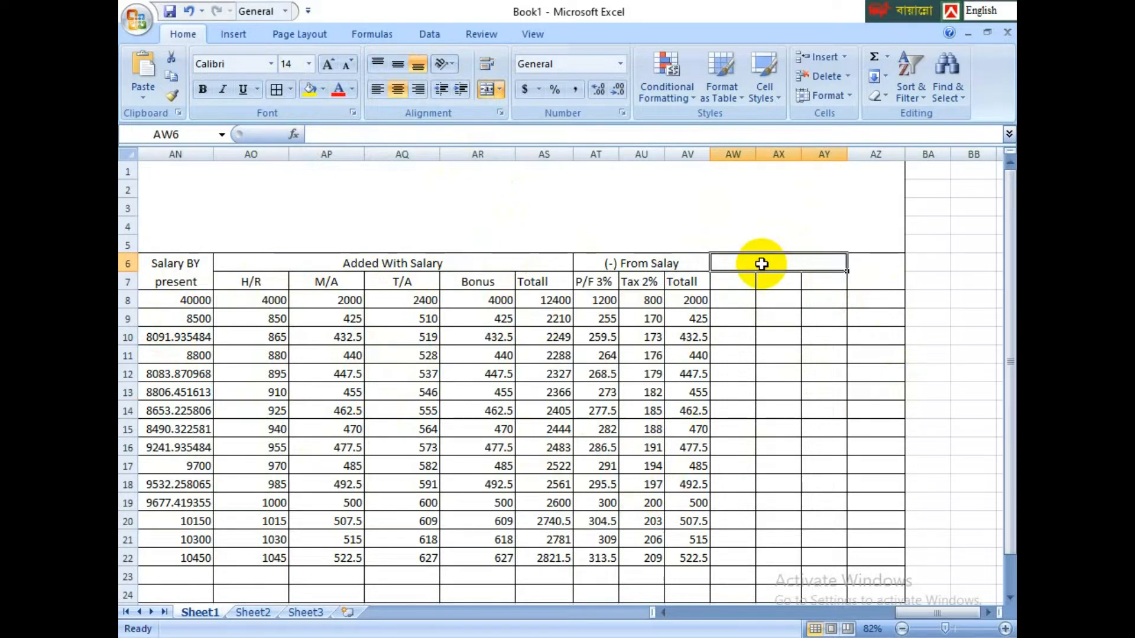
pyautogui.write('Ov')
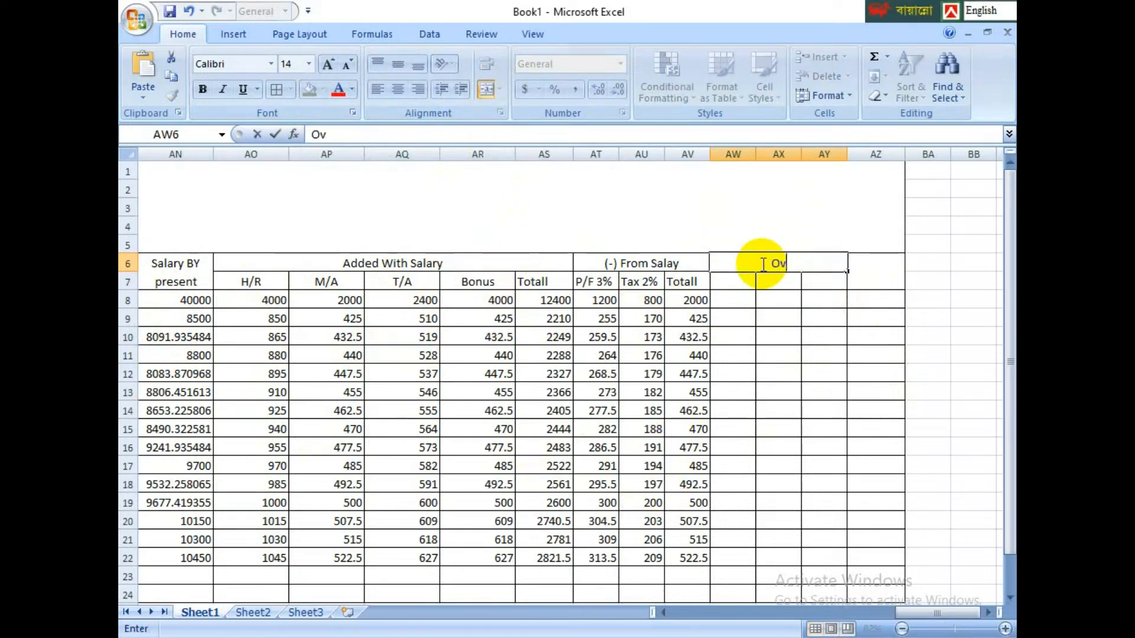
pyautogui.write('er time')
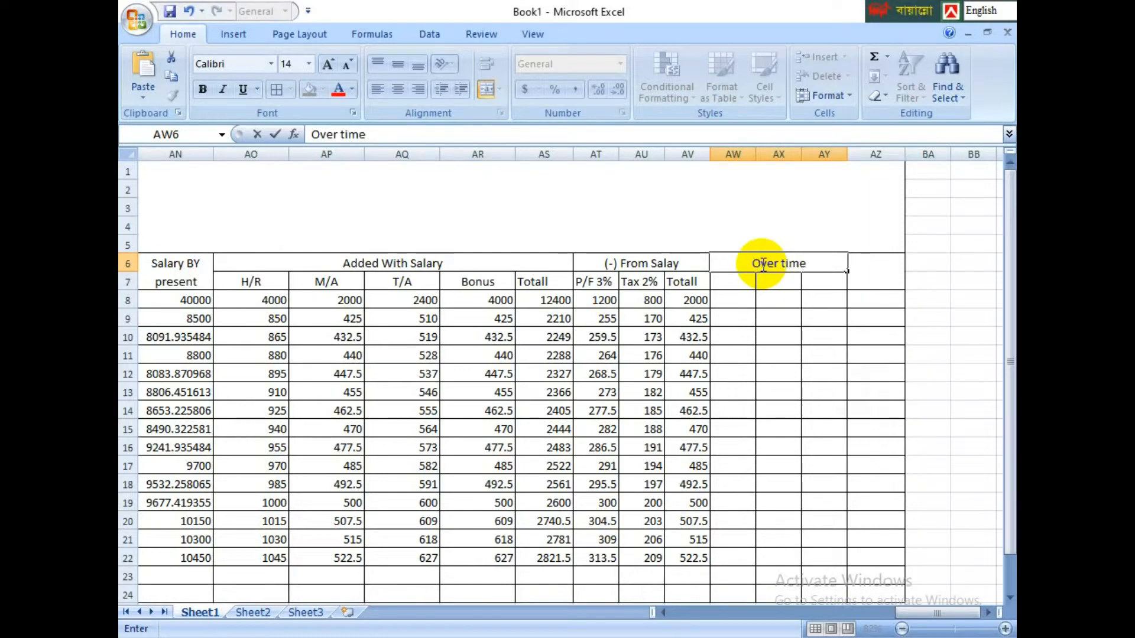
pyautogui.click(814, 375)
# Step: Enter the subheader "Hour's" in AW7 under the "Over time" group
pyautogui.click(743, 279)
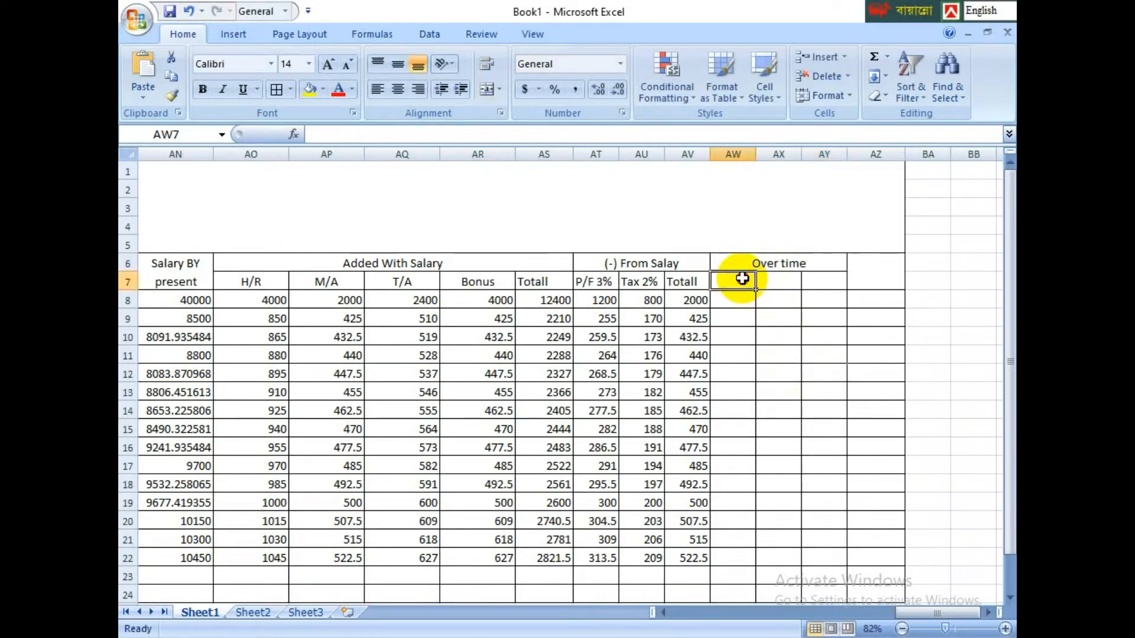
pyautogui.click(774, 334)
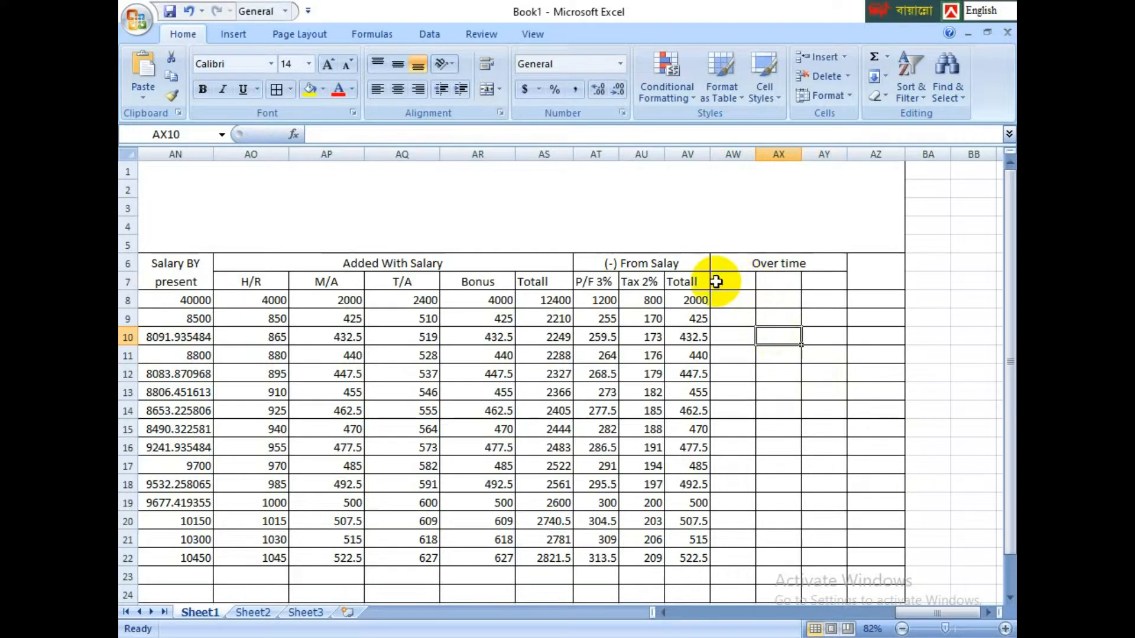
pyautogui.click(823, 351)
pyautogui.click(735, 284)
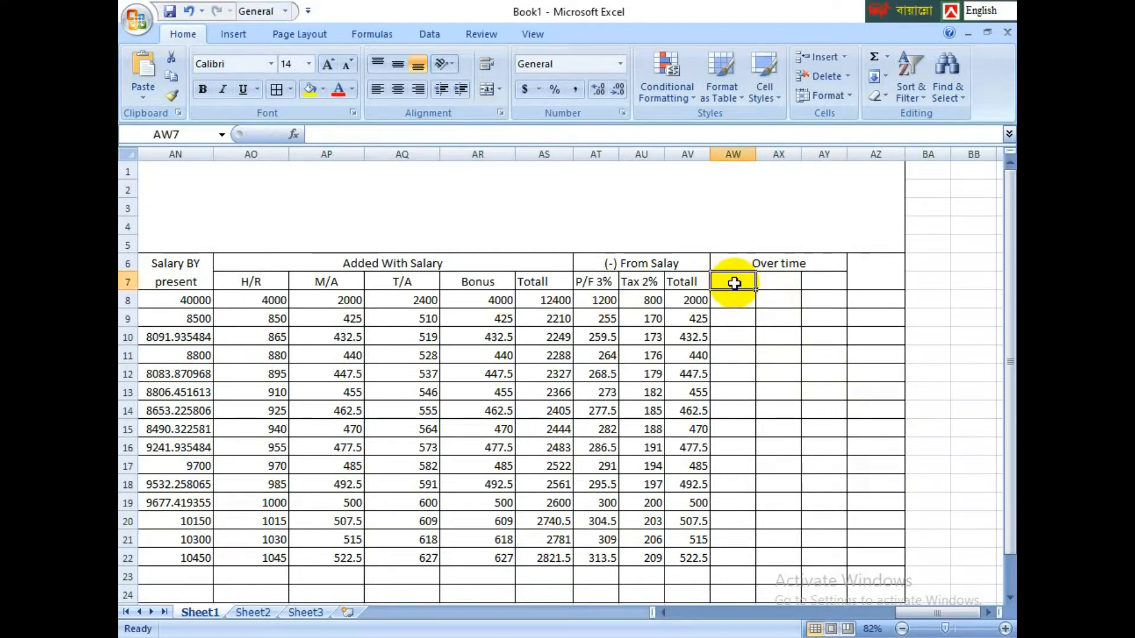
pyautogui.write('Ho')
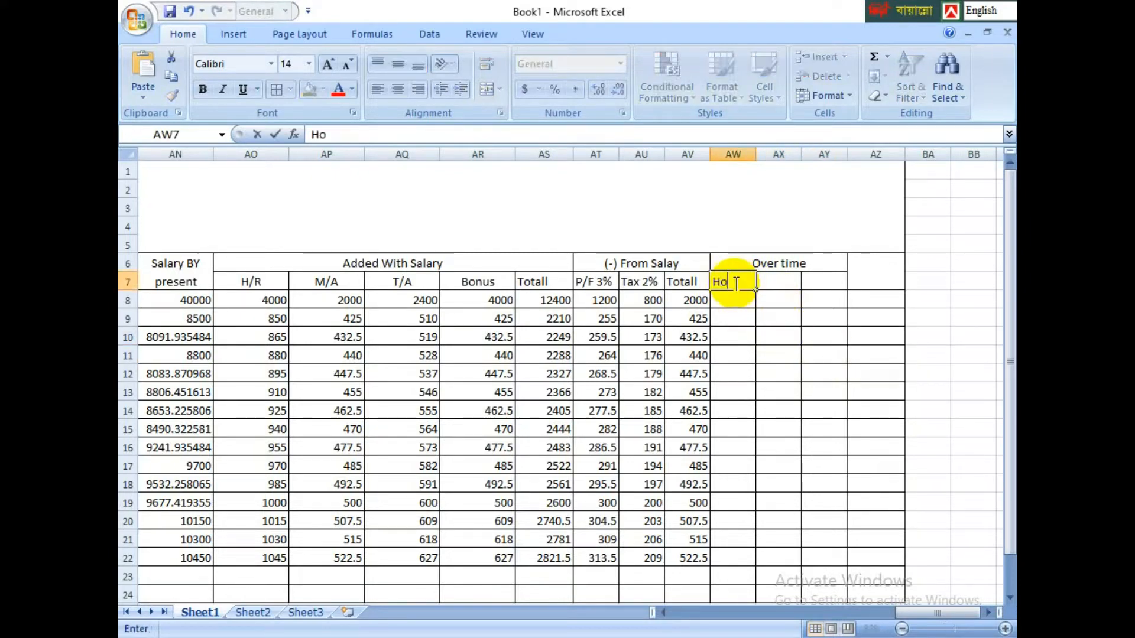
pyautogui.write("ur's")
pyautogui.click(761, 368)
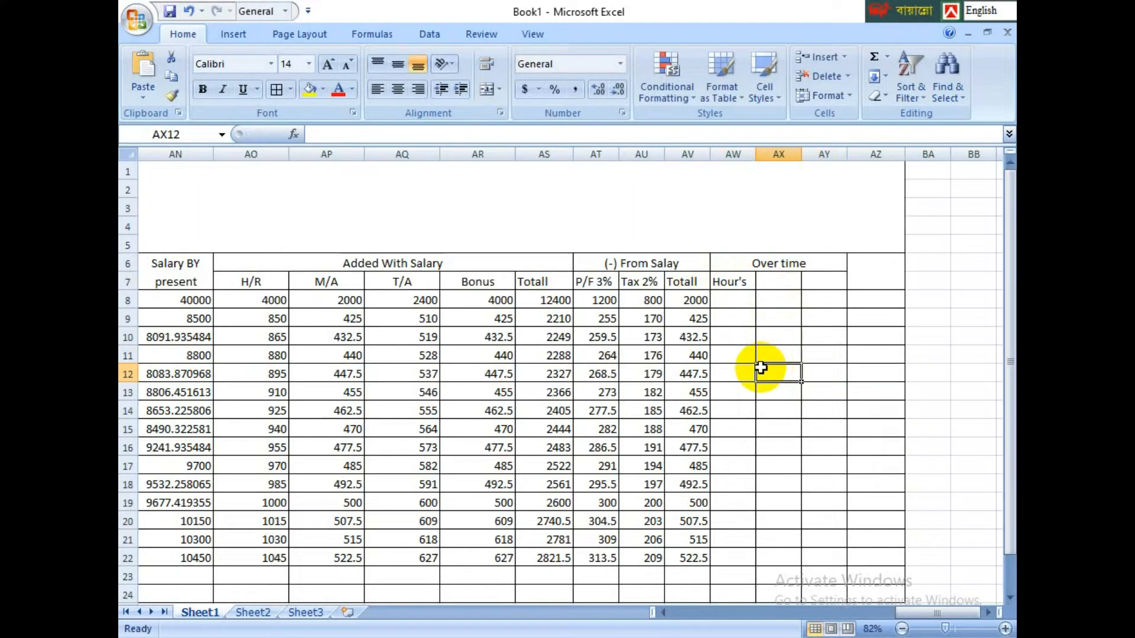
# Step: Enter the subheaders "Rate" in AX7 and "Totall" in AY7 under the "Over time" group
pyautogui.click(764, 283)
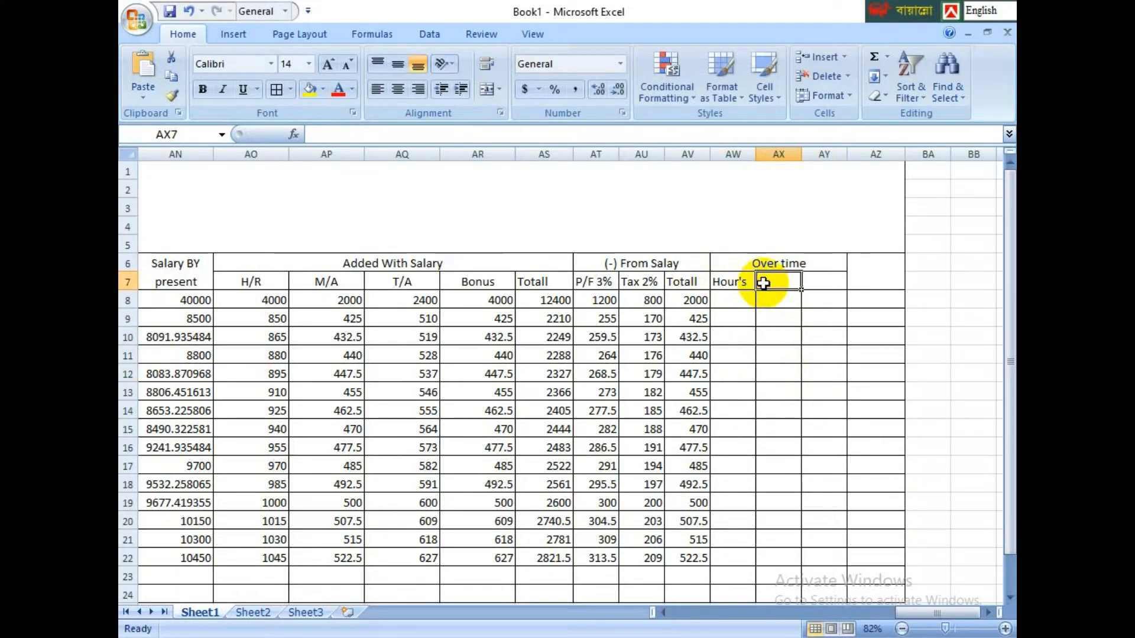
pyautogui.write('Rate')
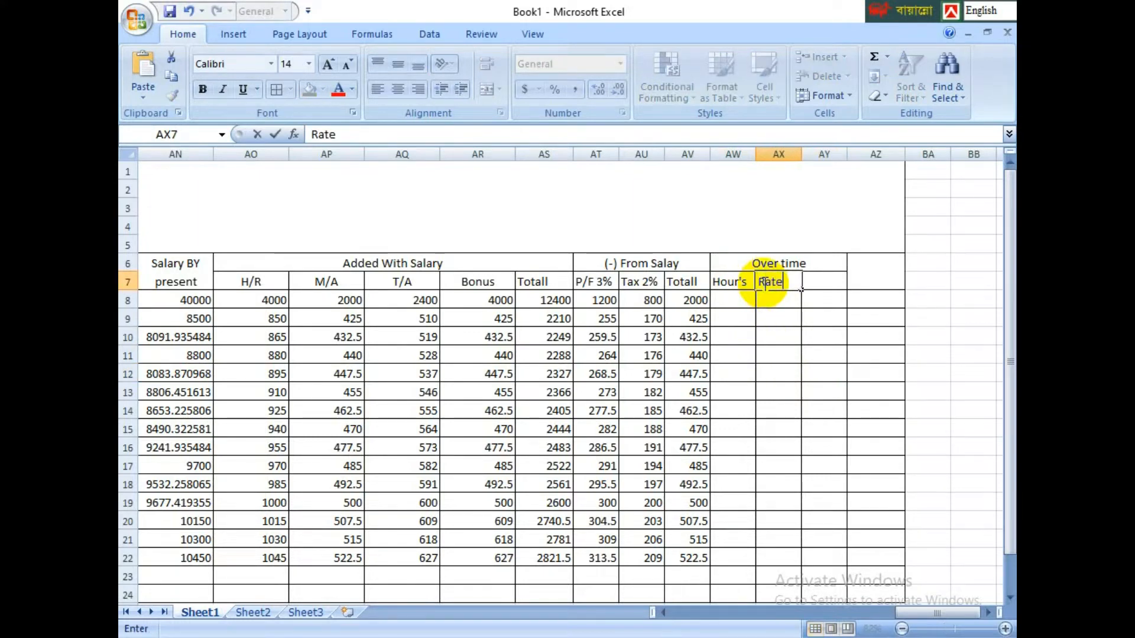
pyautogui.click(852, 336)
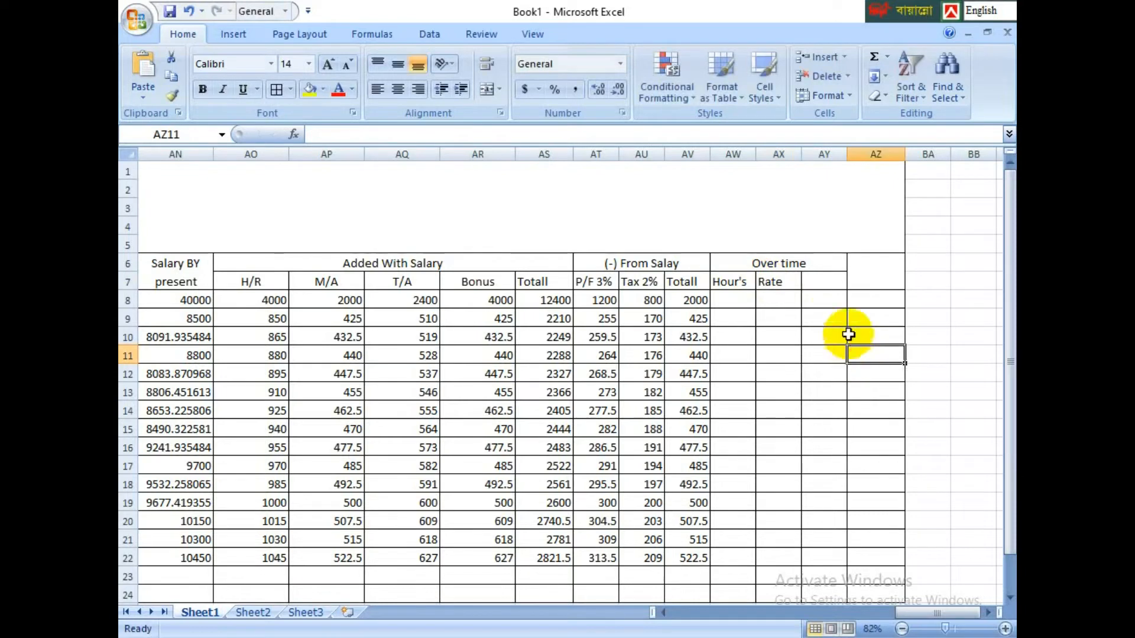
pyautogui.click(832, 281)
pyautogui.write('TR')
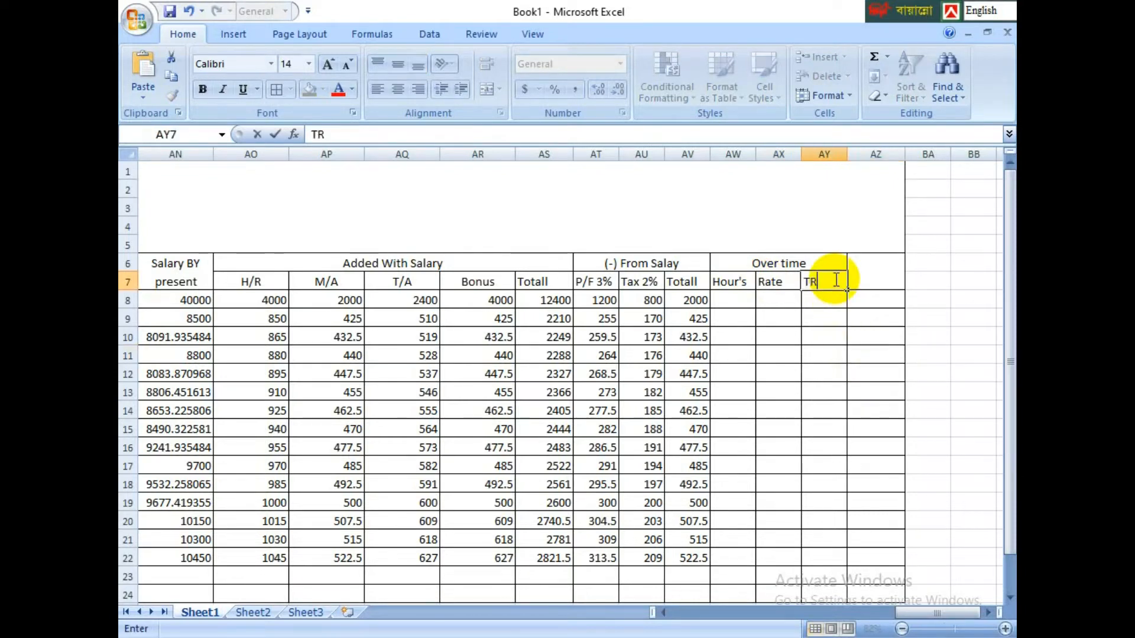
pyautogui.write('tall')
pyautogui.click(874, 367)
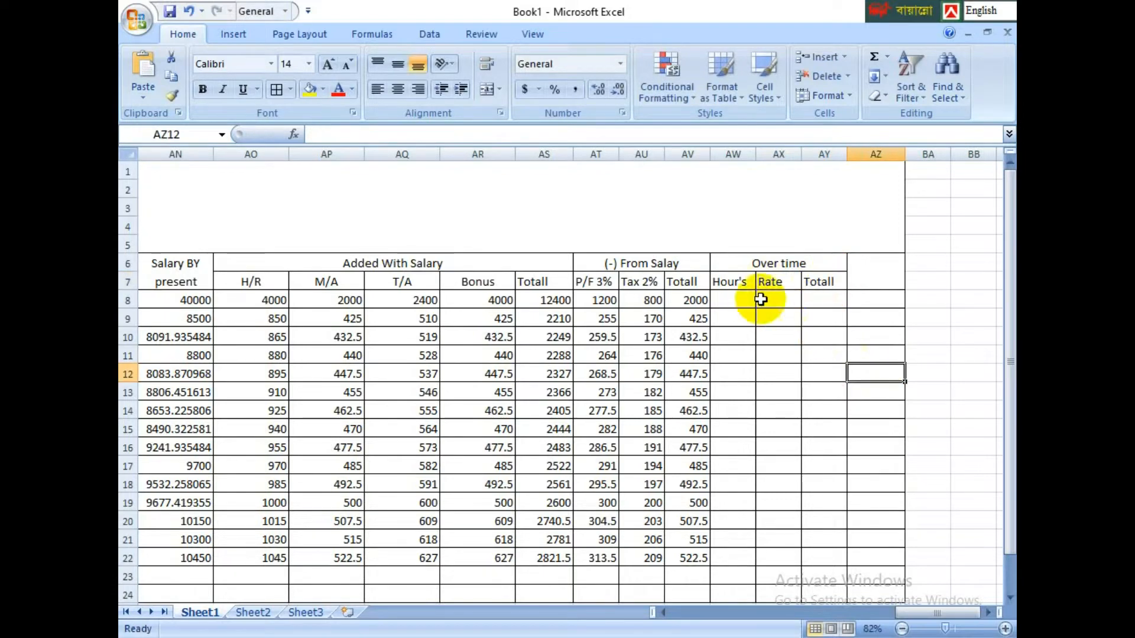
# Step: Enter the overtime hours 50, 70 and 45 in AW8 through AW10
pyautogui.click(728, 300)
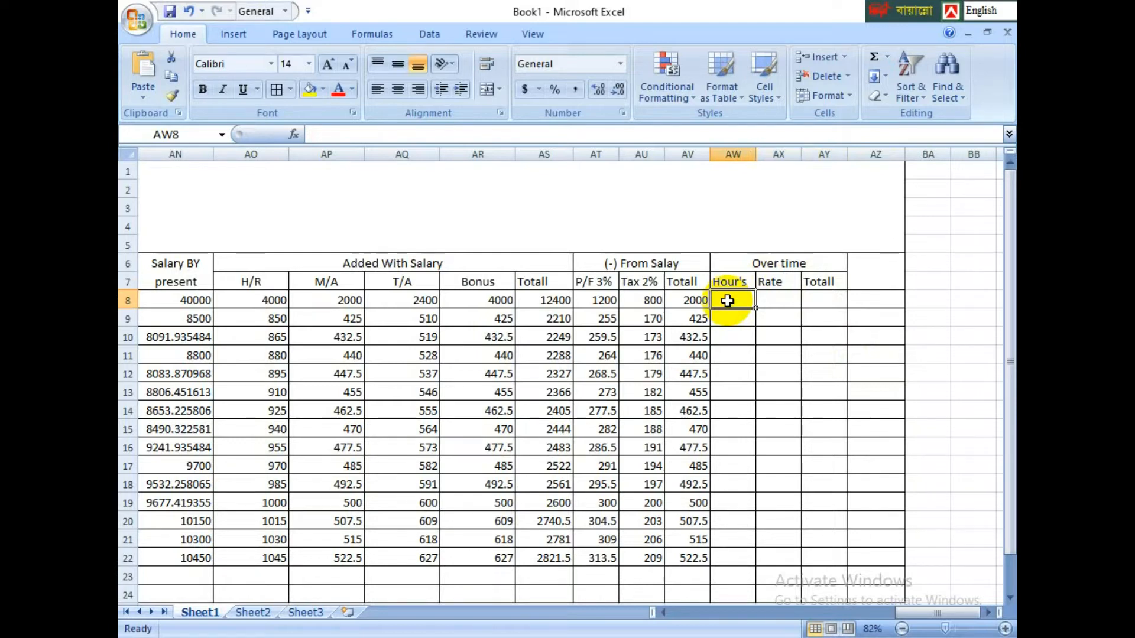
pyautogui.write('50')
pyautogui.press('Return')
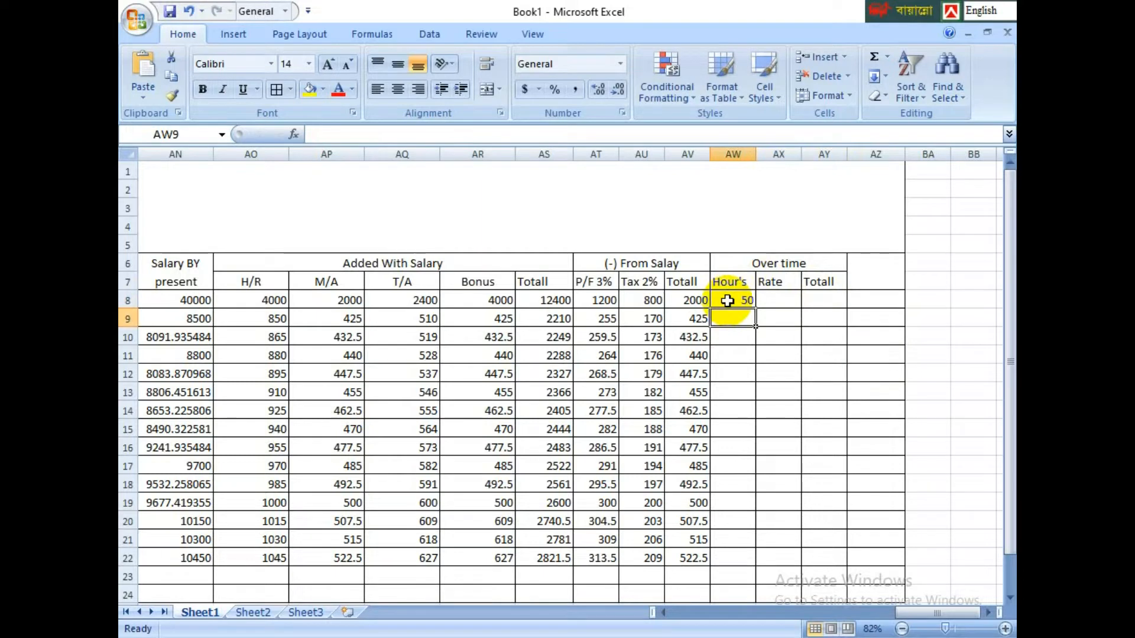
pyautogui.write('70')
pyautogui.press('Return')
pyautogui.write('45')
pyautogui.click(766, 374)
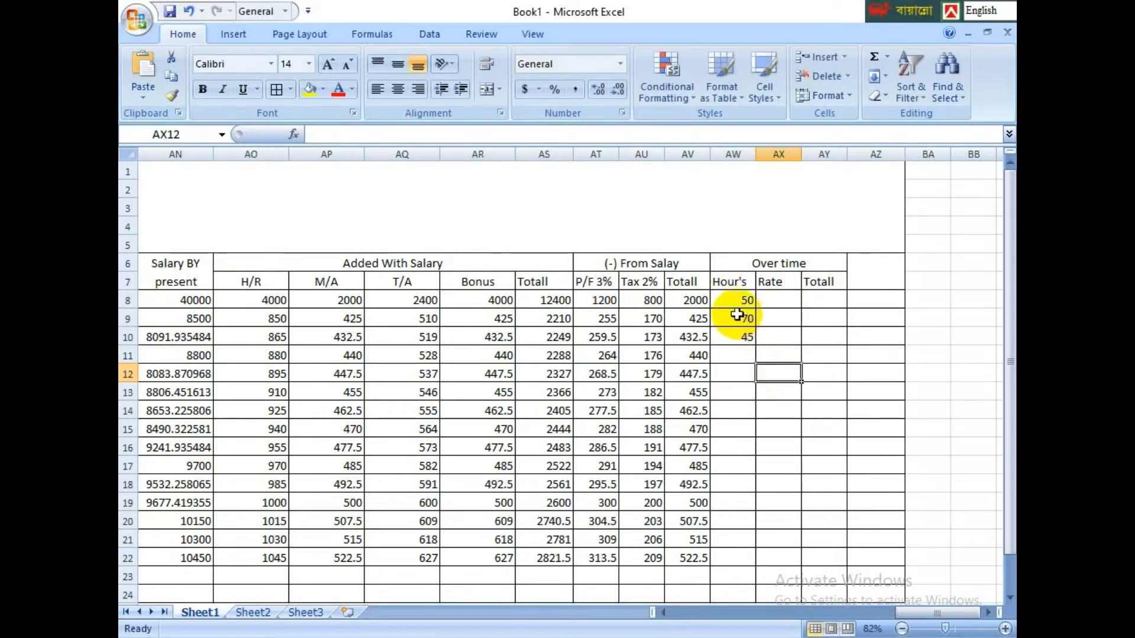
# Step: Enter 55 hours in AW11 and extend the series from AW10:AW11 down to AW22
pyautogui.click(746, 355)
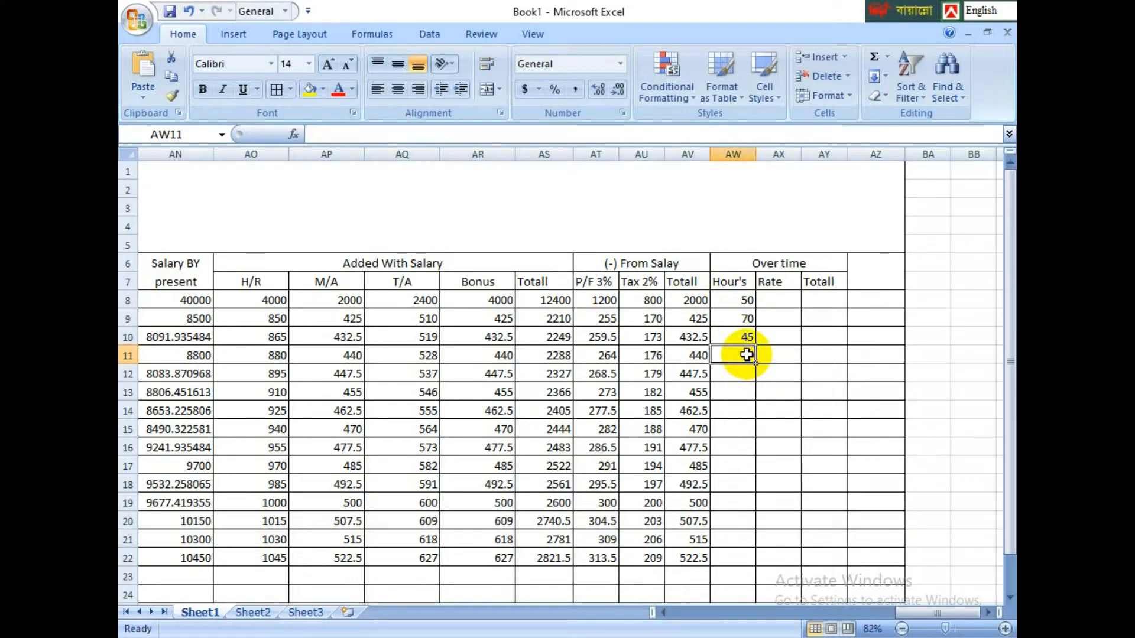
pyautogui.write('55')
pyautogui.click(742, 431)
pyautogui.moveTo(742, 337); pyautogui.dragTo(755, 564)
pyautogui.click(862, 461)
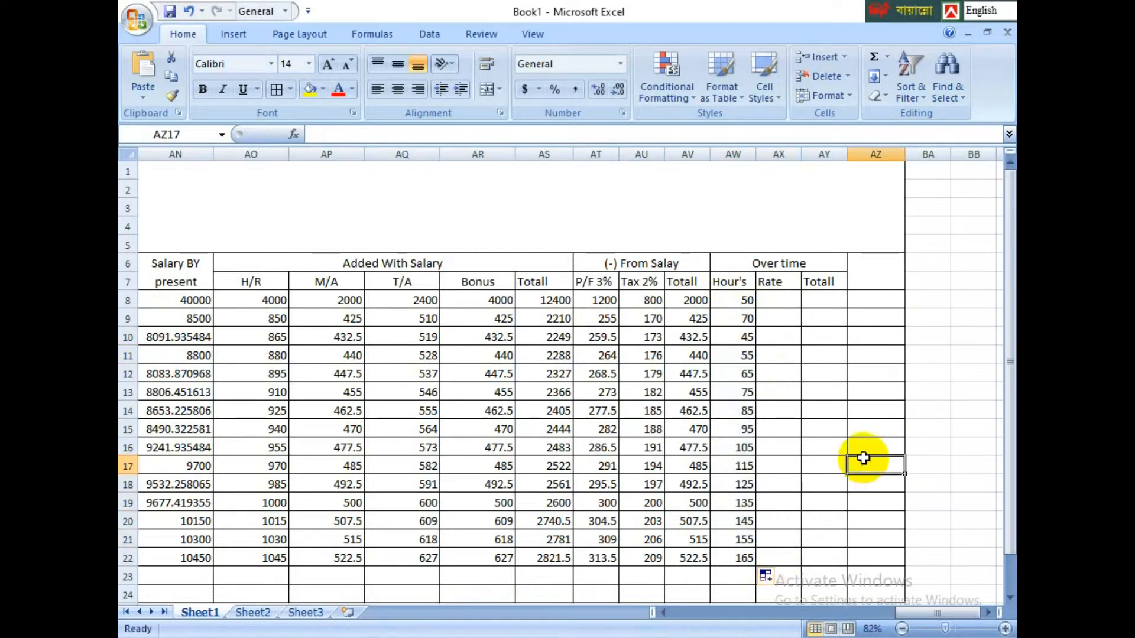
# Step: Enter the overtime rate 19.5 in AX8 and fill it down to AX22
pyautogui.click(776, 300)
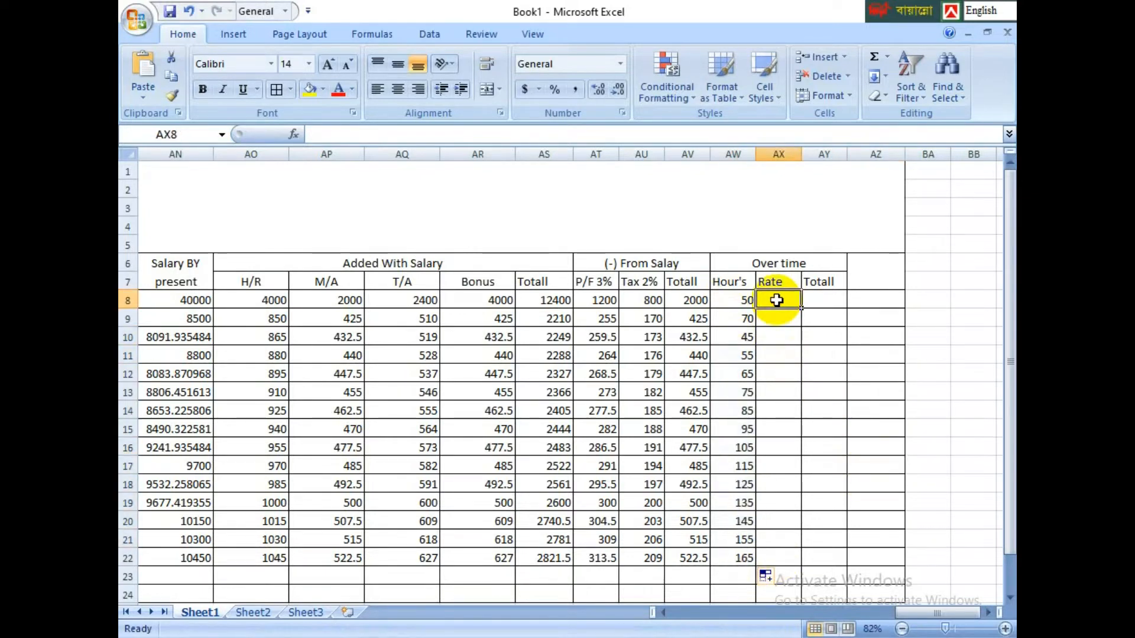
pyautogui.write('19.5')
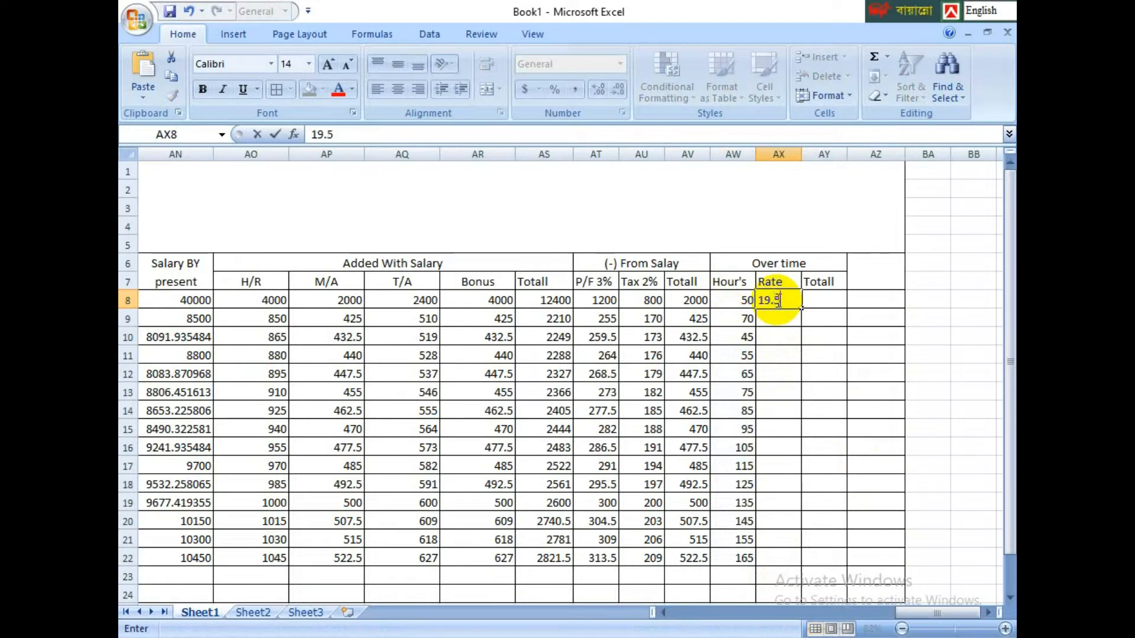
pyautogui.click(821, 373)
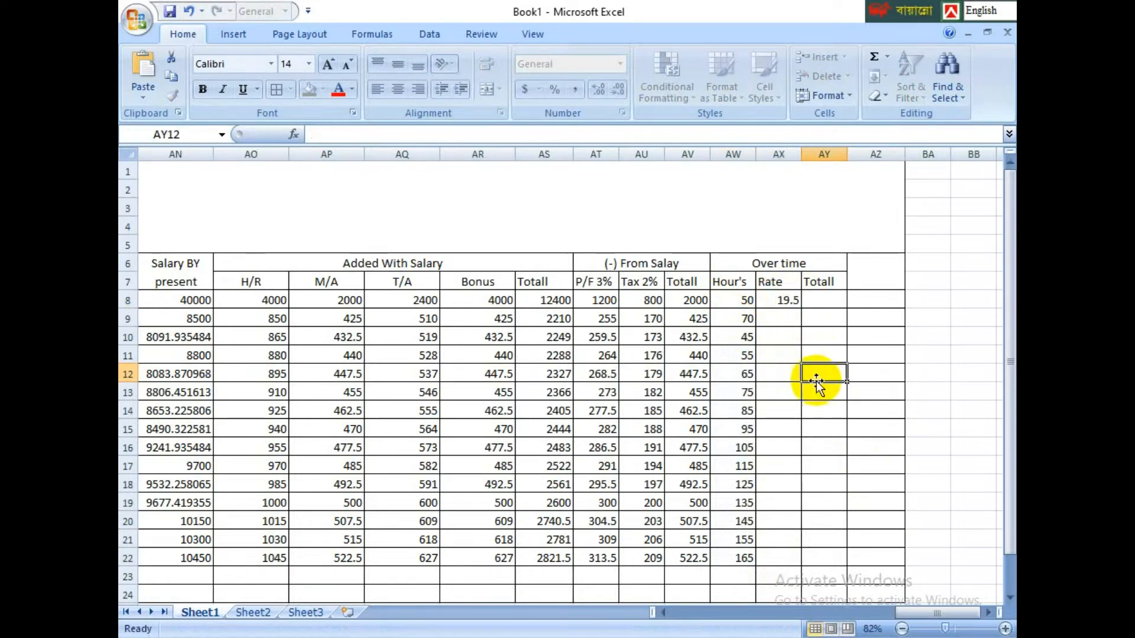
pyautogui.click(791, 301)
pyautogui.moveTo(801, 308); pyautogui.dragTo(799, 562)
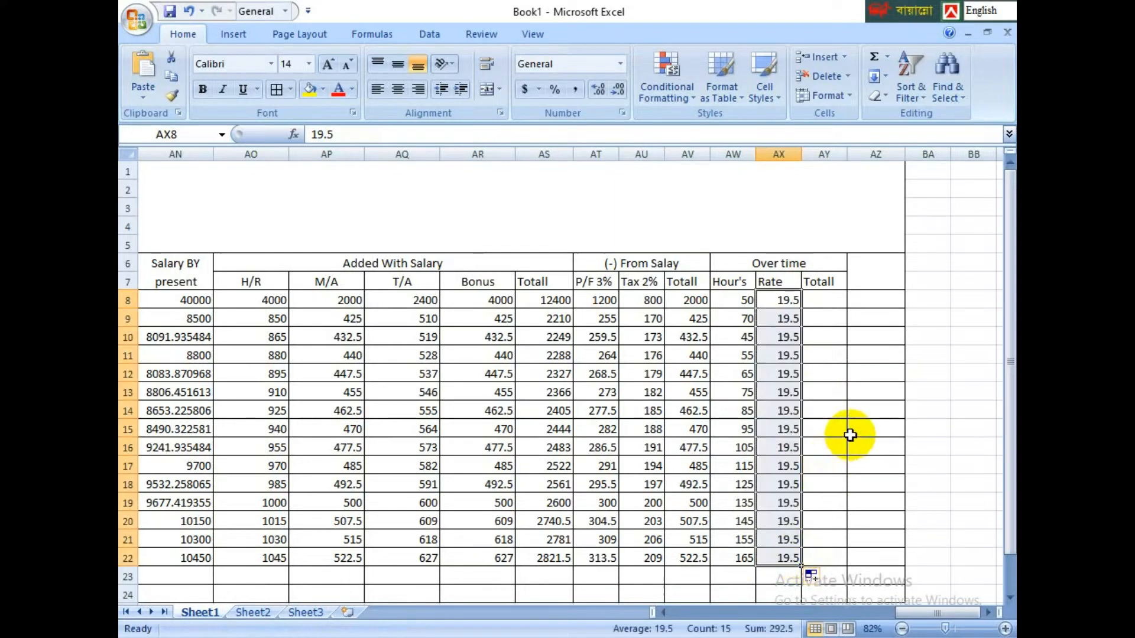
# Step: Calculate the overtime total in AY8 with the formula =AW8*AX8 and fill it down to AY22
pyautogui.click(828, 292)
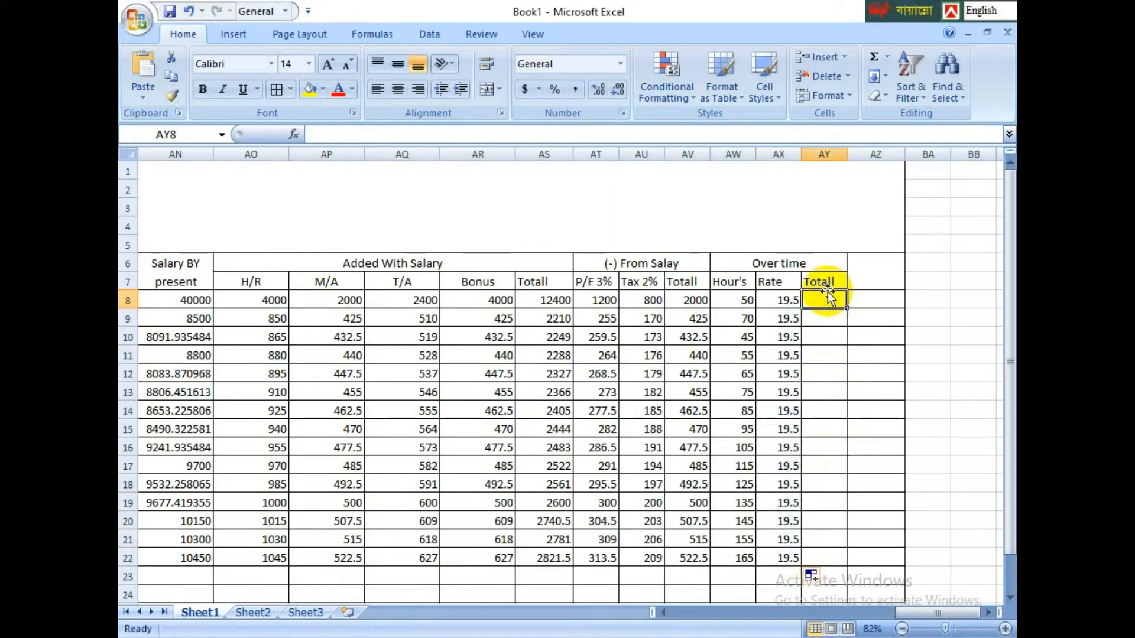
pyautogui.write('=')
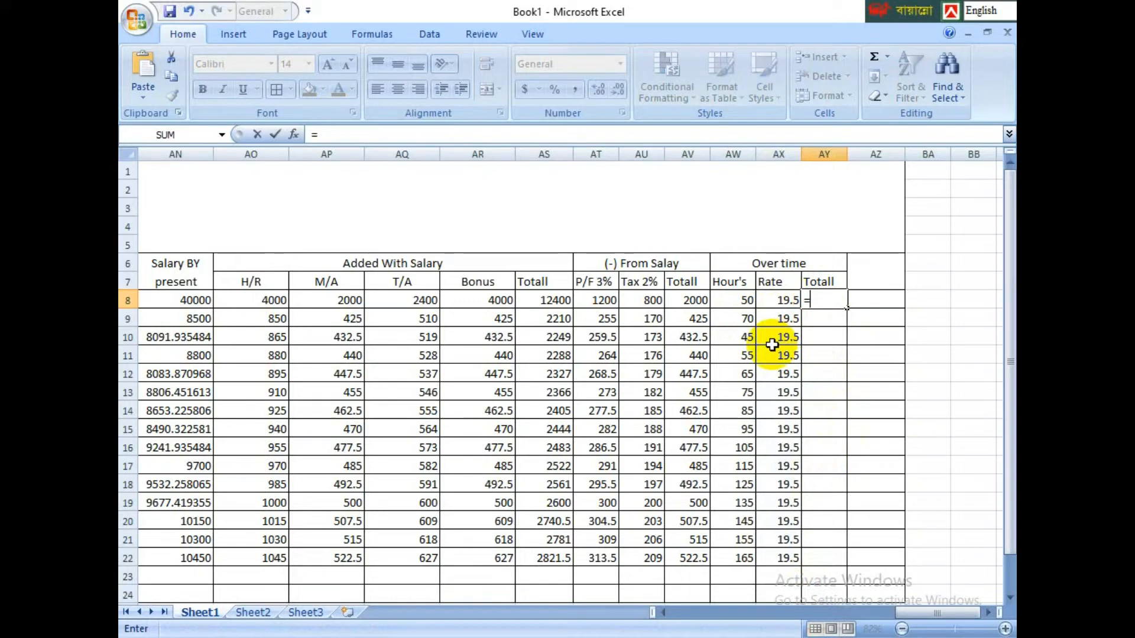
pyautogui.click(748, 299)
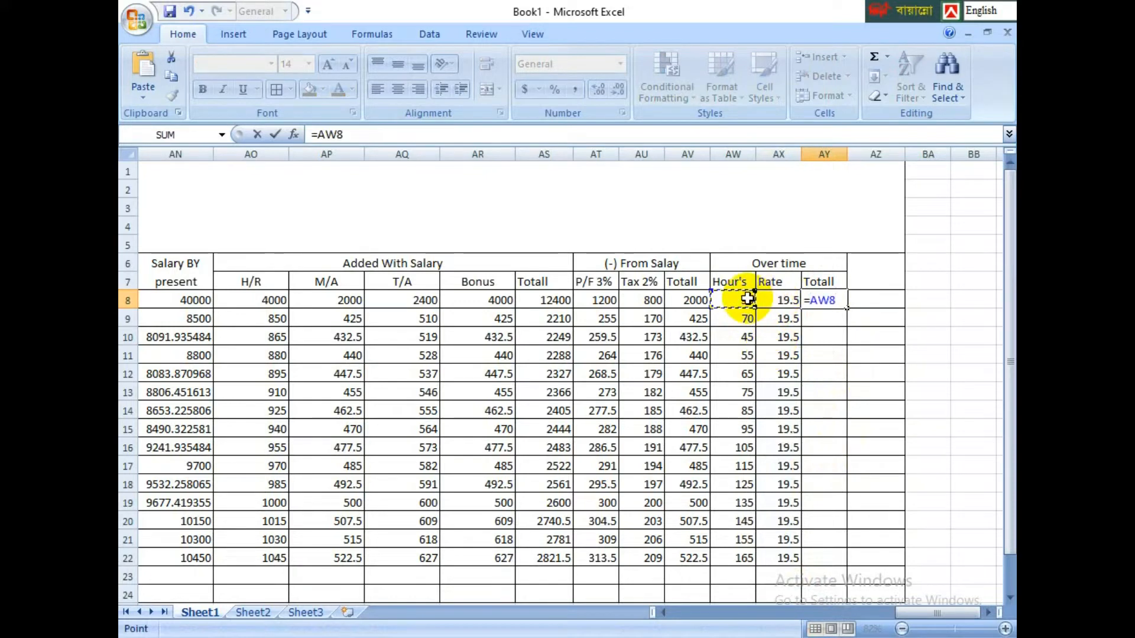
pyautogui.write('*')
pyautogui.click(773, 300)
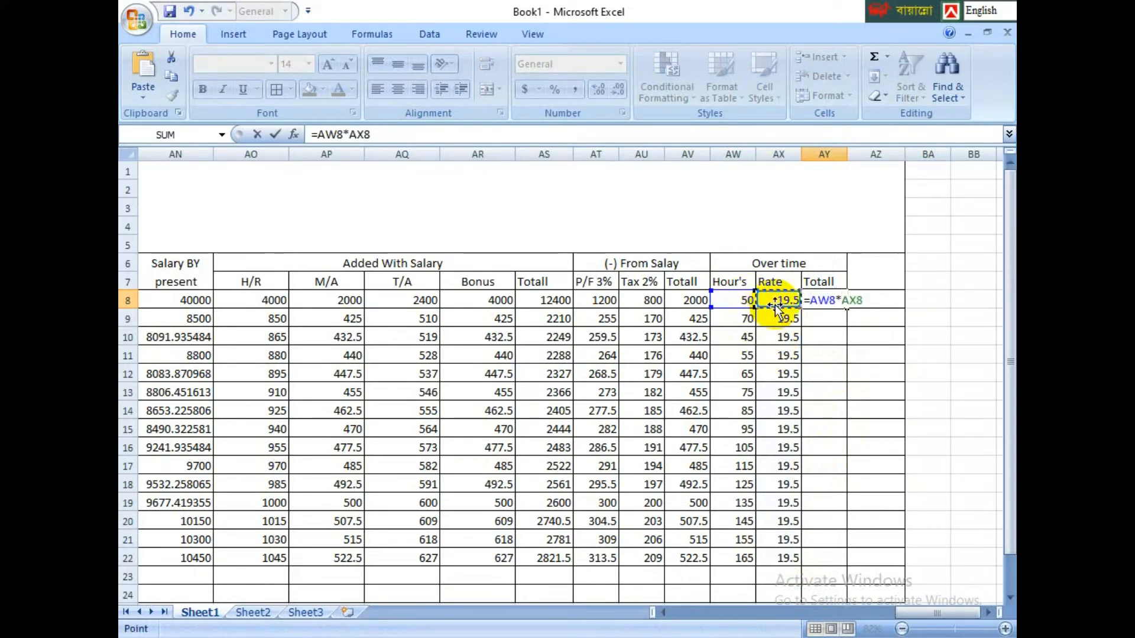
pyautogui.press('Return')
pyautogui.click(823, 300)
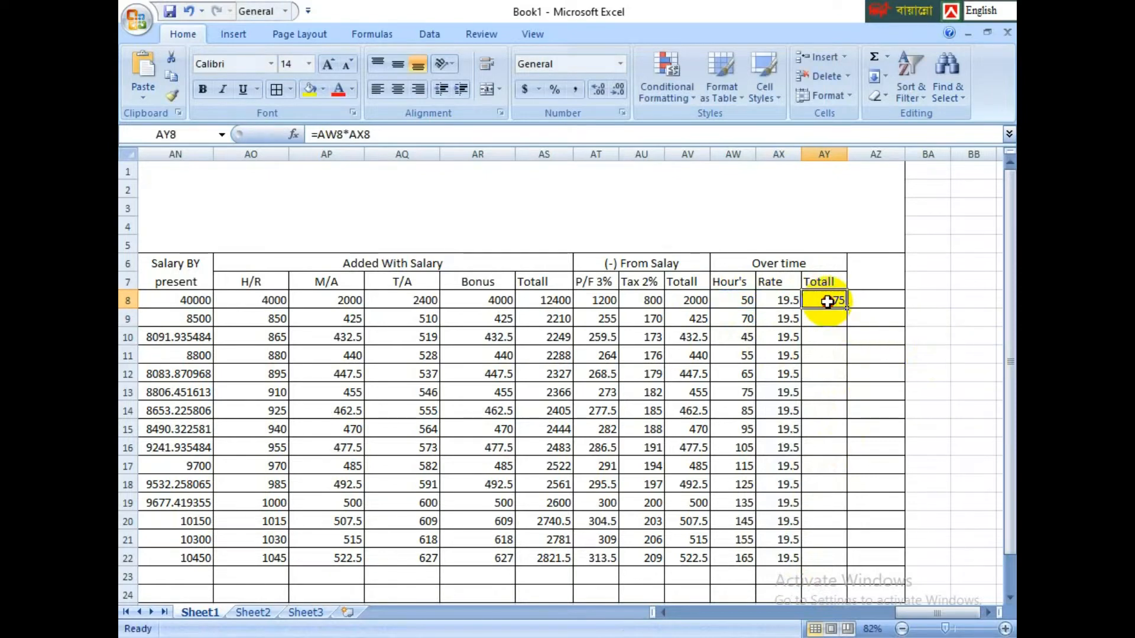
pyautogui.moveTo(849, 312); pyautogui.dragTo(851, 559)
pyautogui.click(885, 475)
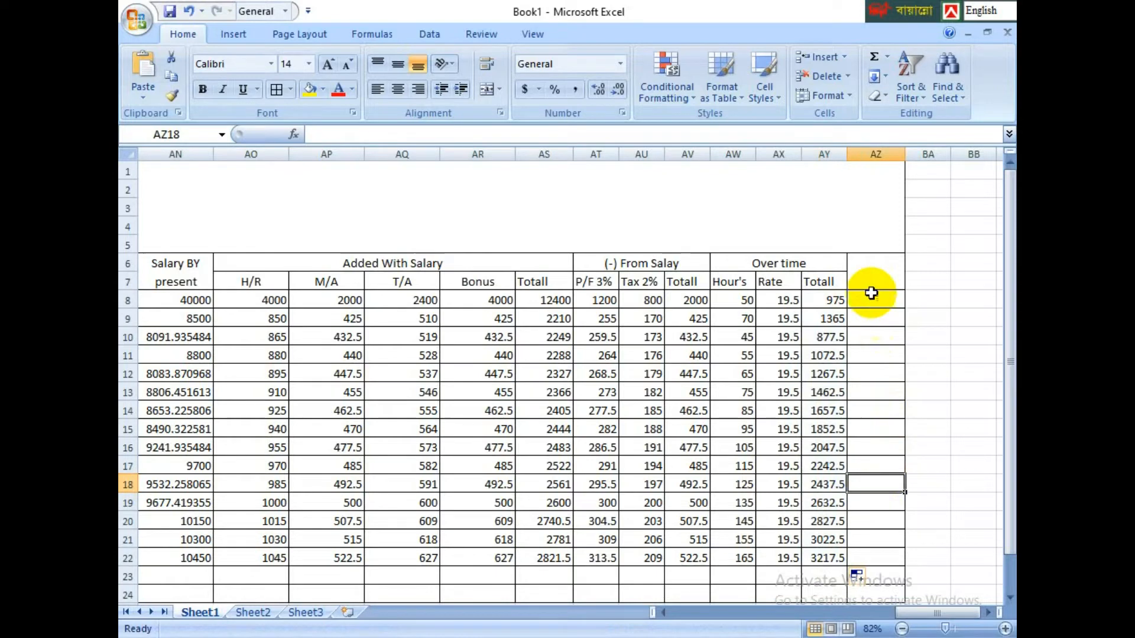
# Step: Enter the header "Hand Salary" in the merged cell AZ6 and widen column AZ to fit it
pyautogui.click(875, 272)
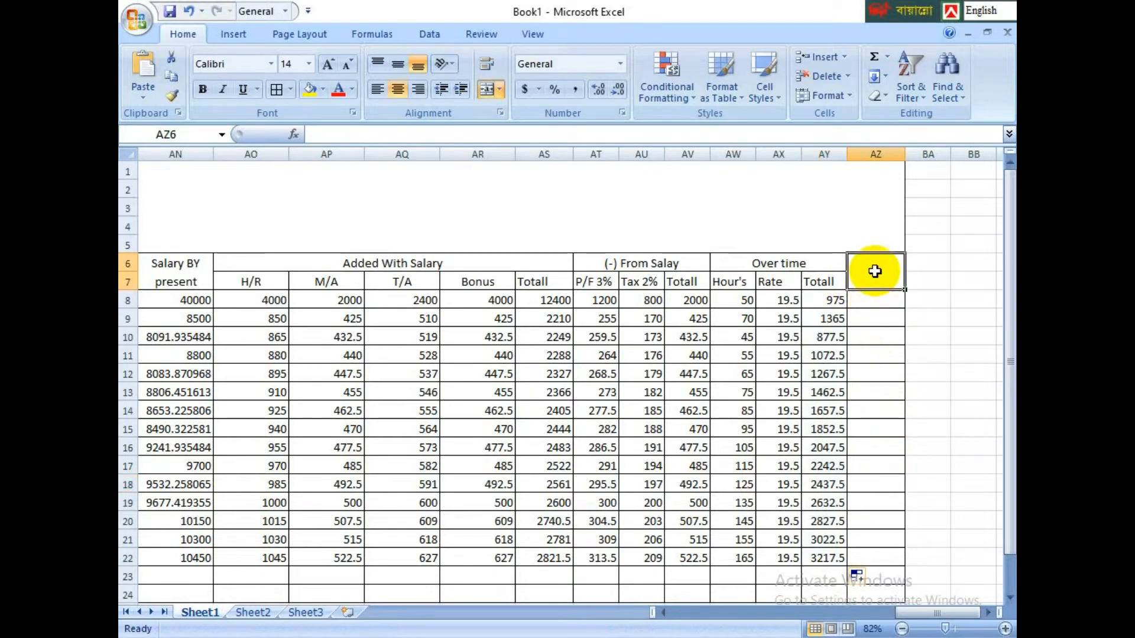
pyautogui.write('Hand S')
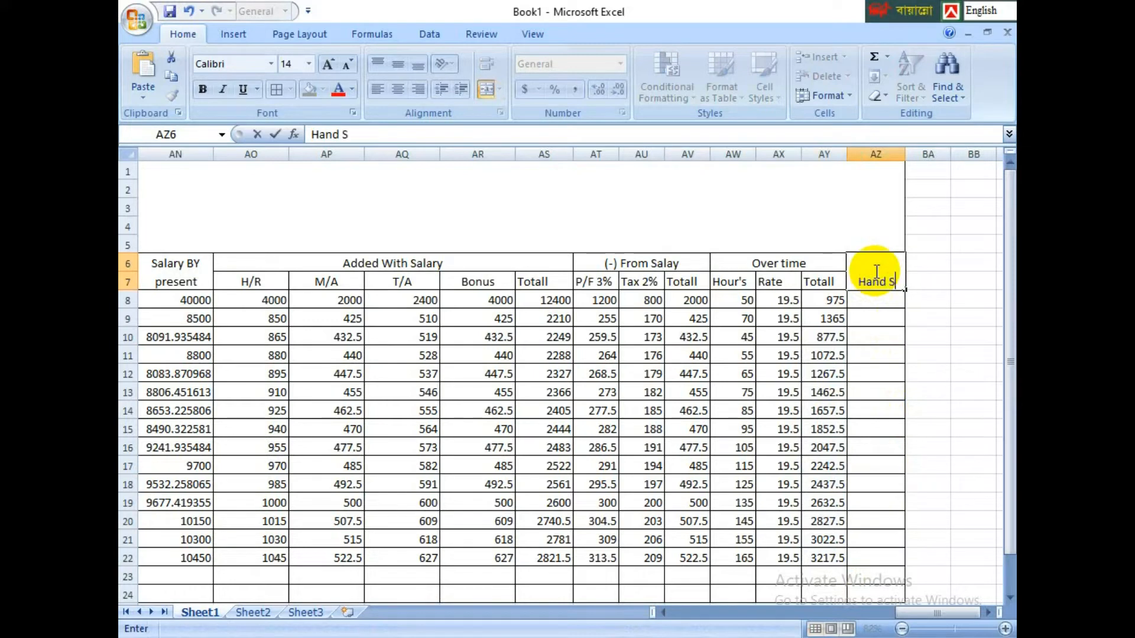
pyautogui.write('alary')
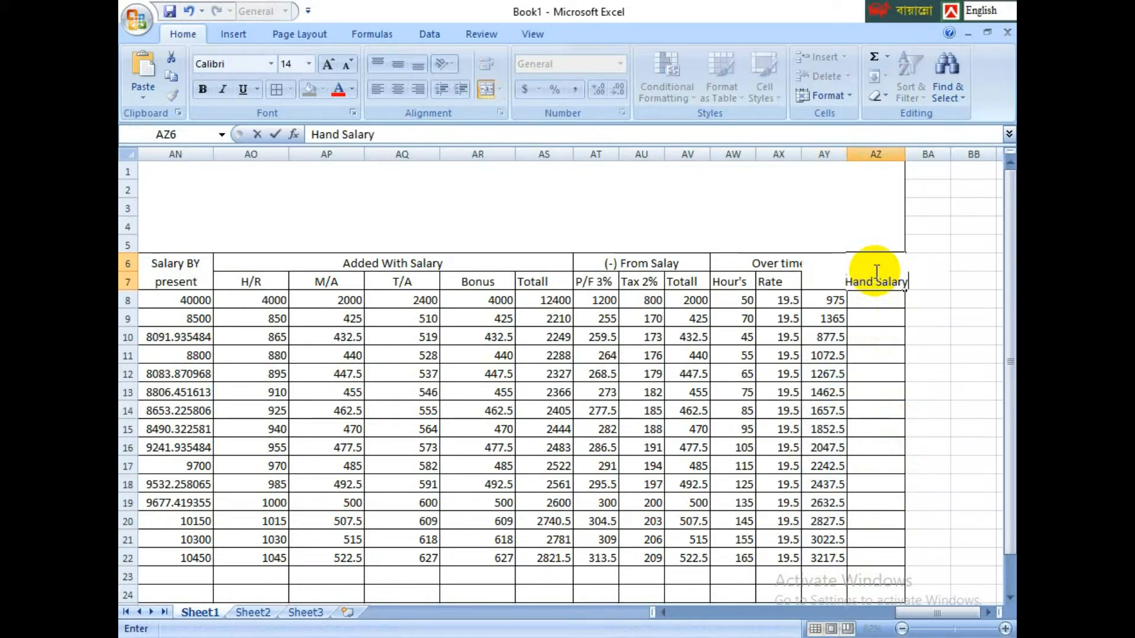
pyautogui.click(920, 338)
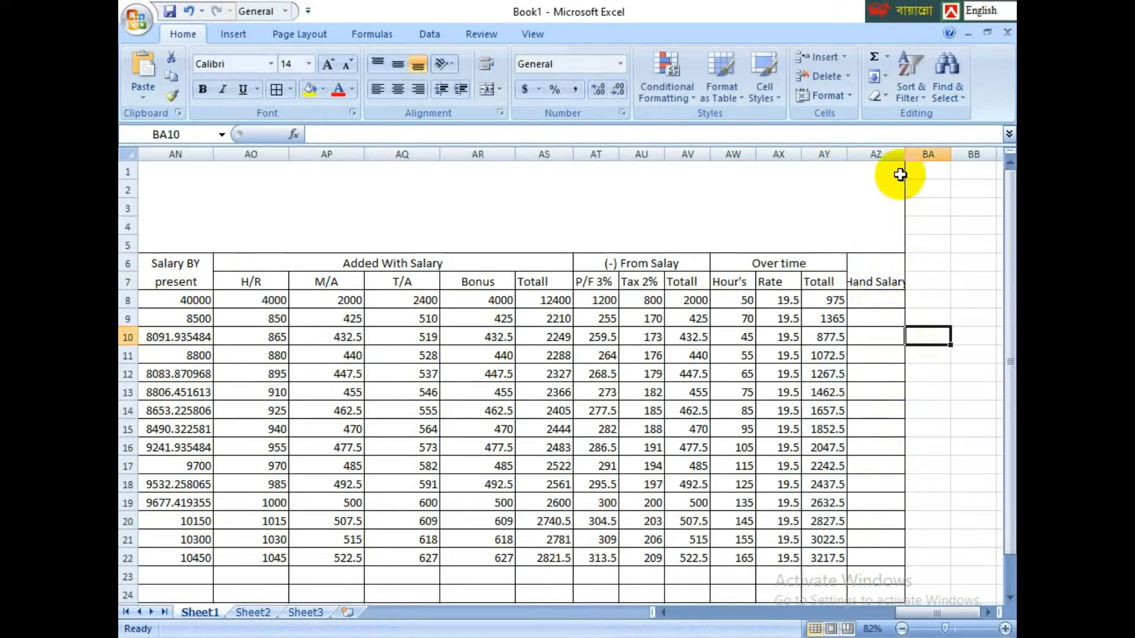
pyautogui.moveTo(904, 154); pyautogui.dragTo(926, 153)
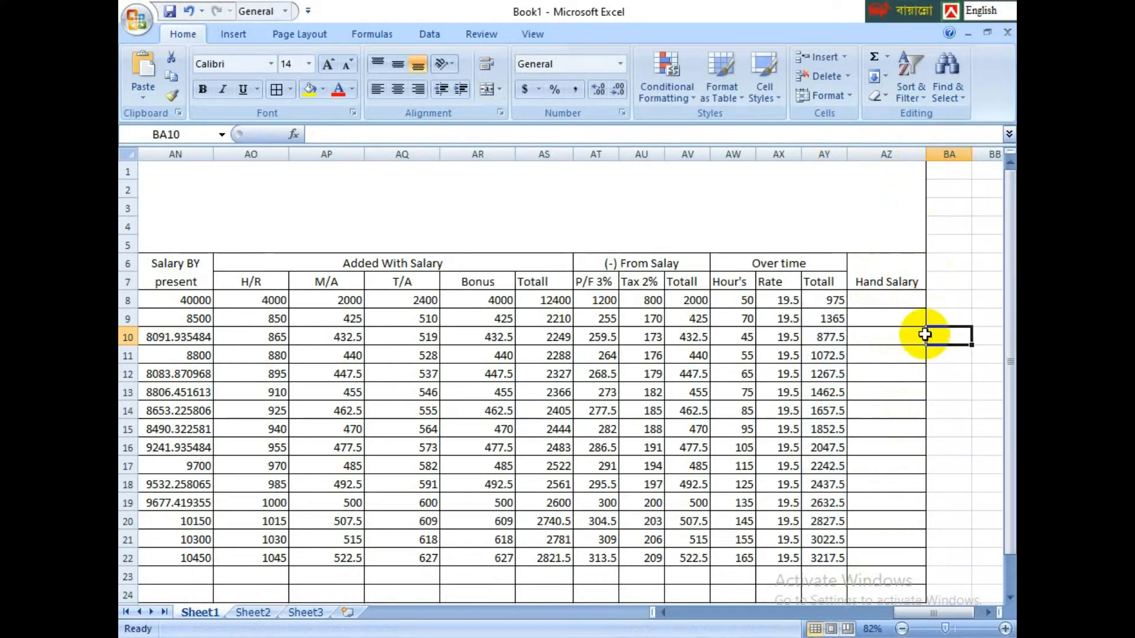
pyautogui.click(863, 412)
pyautogui.click(899, 303)
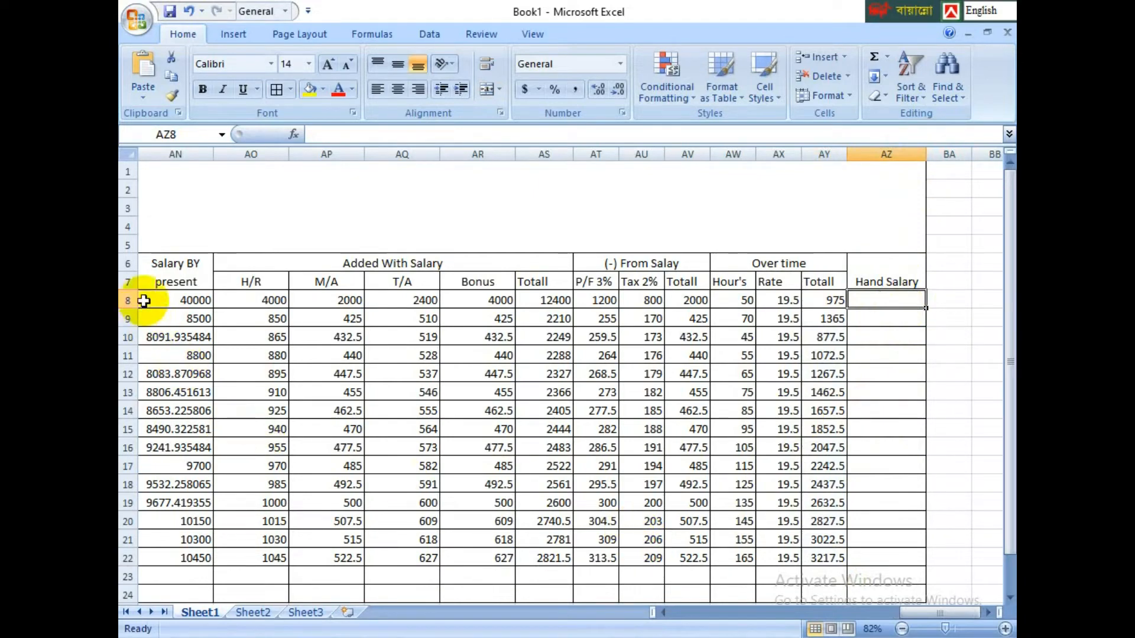
pyautogui.moveTo(962, 616)
pyautogui.mouseDown()
pyautogui.moveTo(932, 621)
pyautogui.moveTo(942, 618)
pyautogui.mouseUp()
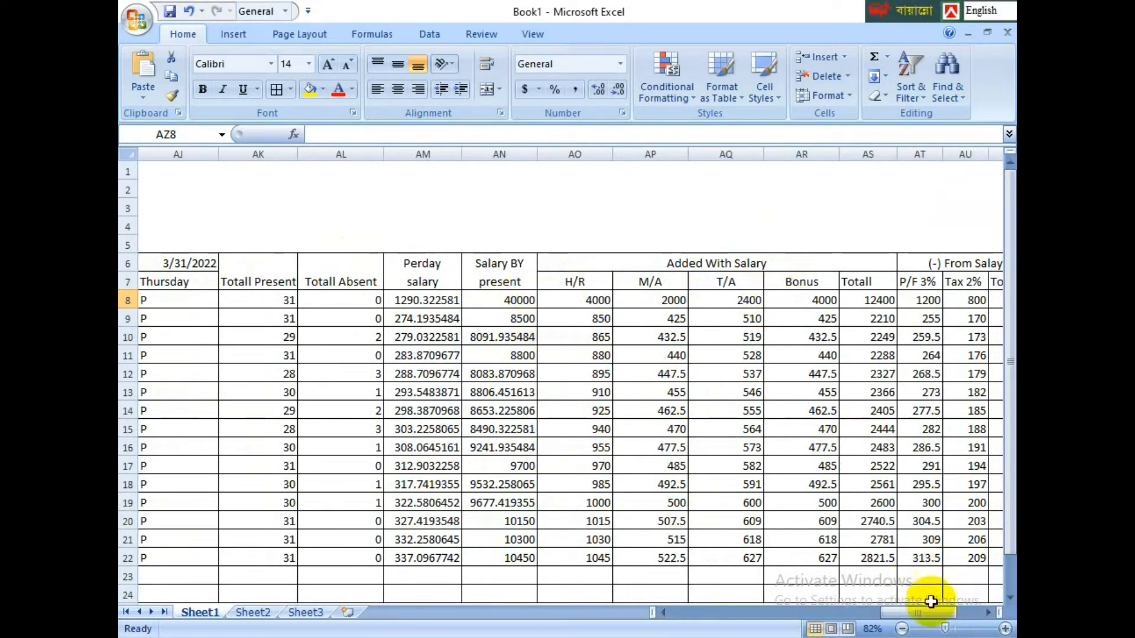
pyautogui.moveTo(931, 618); pyautogui.dragTo(950, 610)
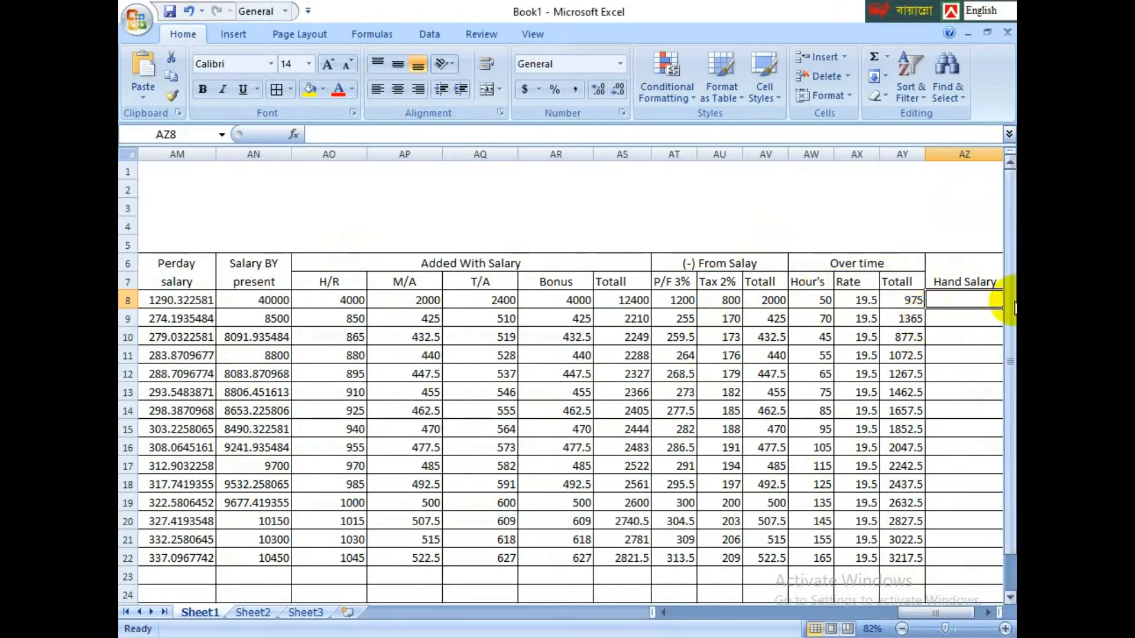
# Step: Fill the Perday salary column AM6:AM22 with green and set its font colour to Automatic
pyautogui.moveTo(961, 618); pyautogui.dragTo(958, 621)
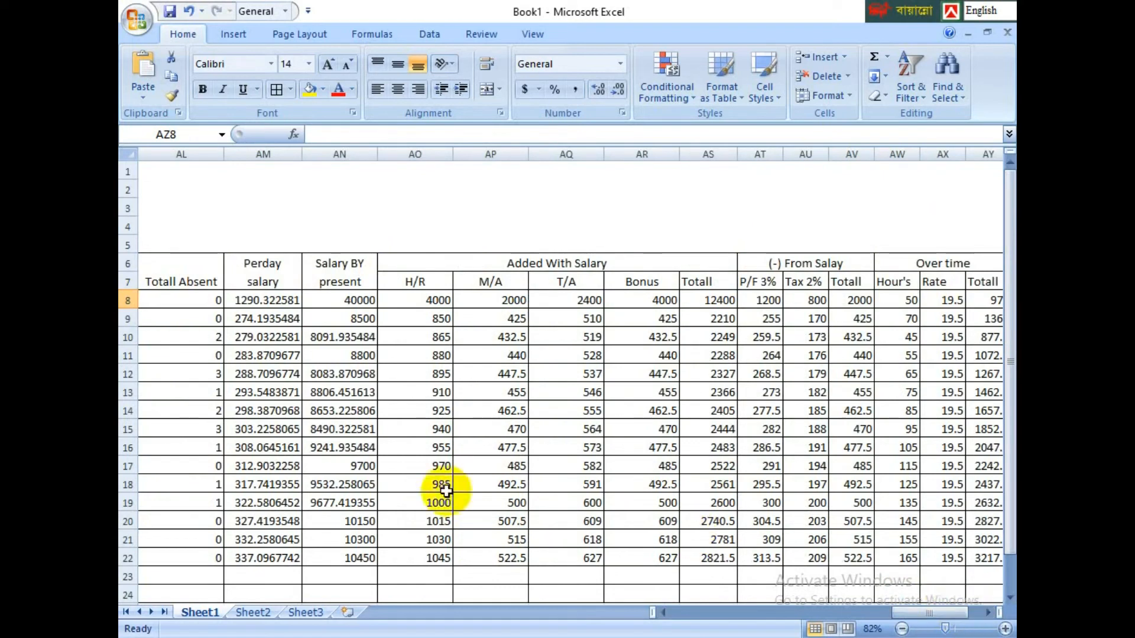
pyautogui.moveTo(263, 263); pyautogui.dragTo(296, 558)
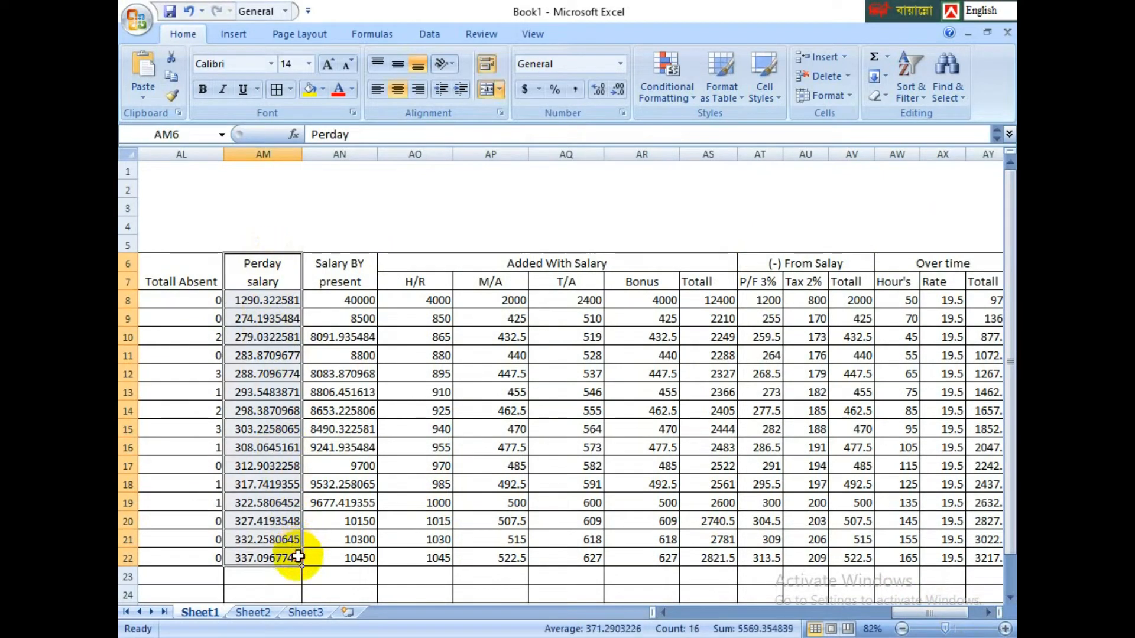
pyautogui.click(351, 88)
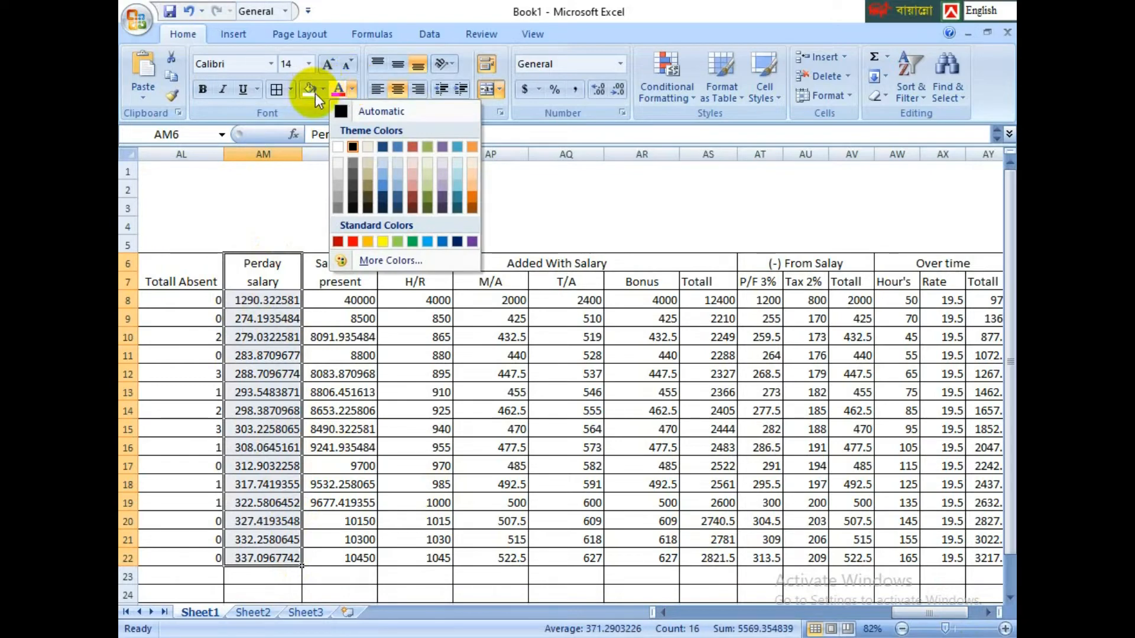
pyautogui.click(338, 89)
pyautogui.click(325, 89)
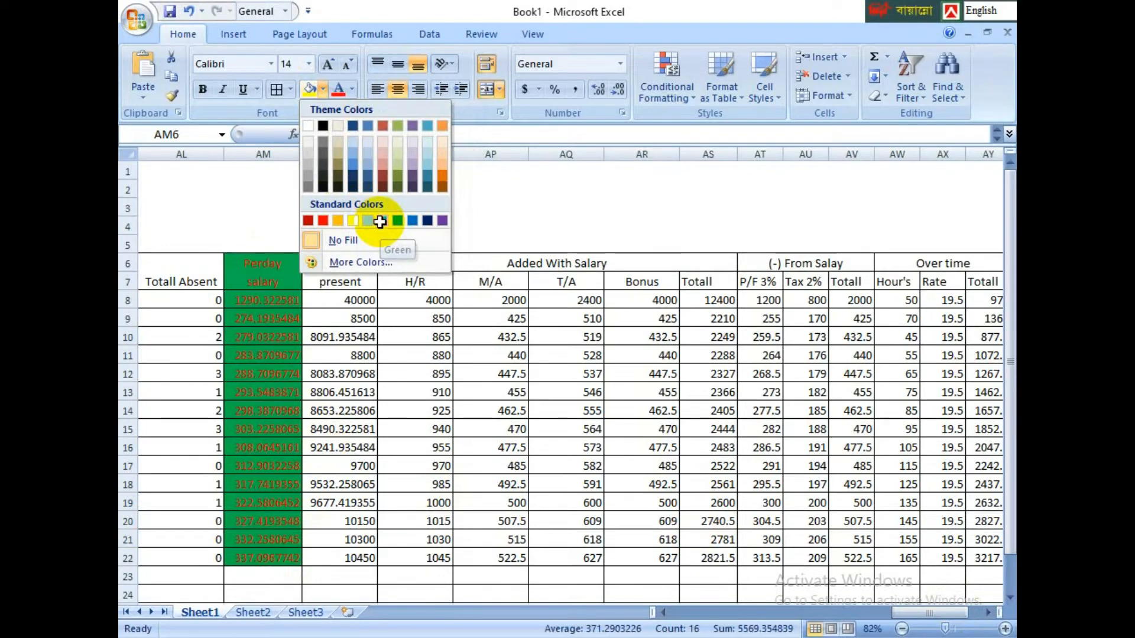
pyautogui.click(381, 222)
pyautogui.click(350, 90)
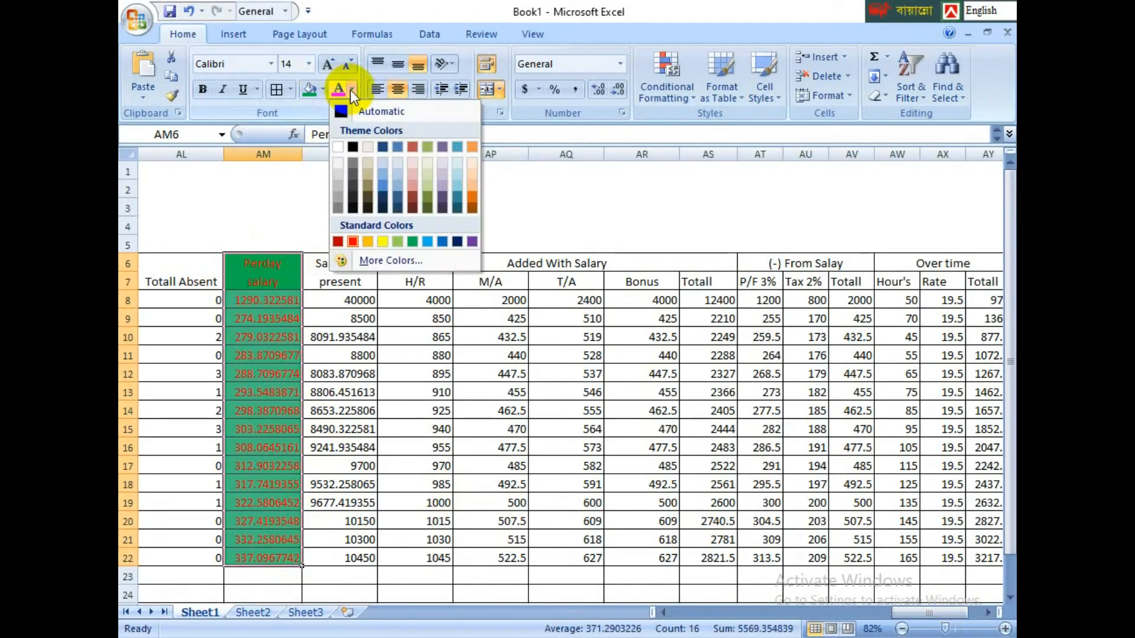
pyautogui.click(349, 107)
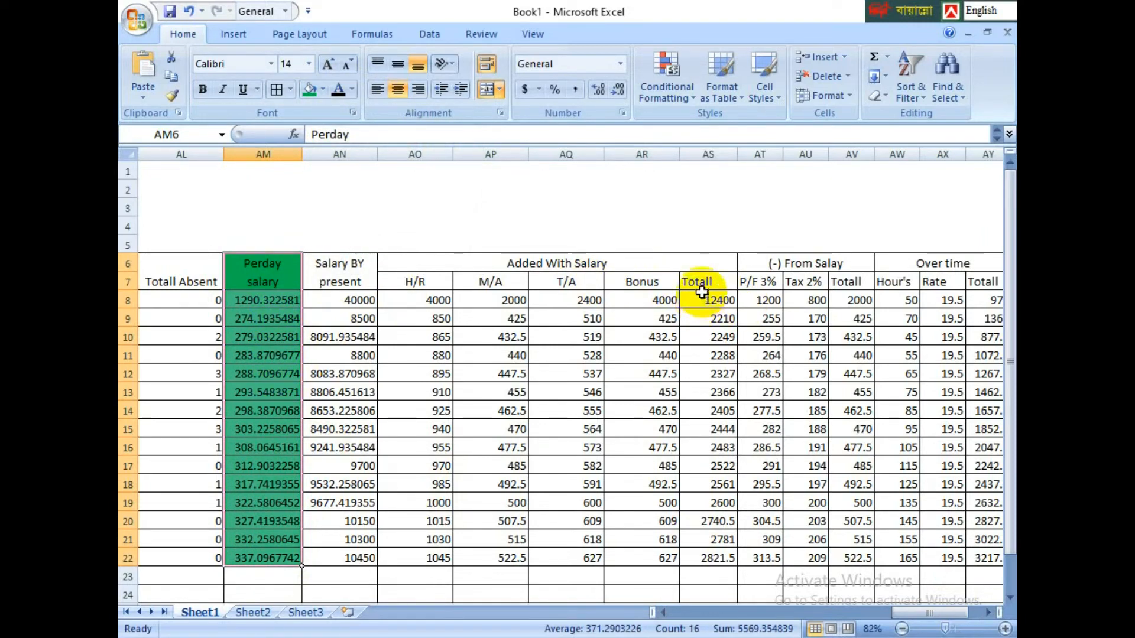
pyautogui.moveTo(701, 292); pyautogui.dragTo(718, 559)
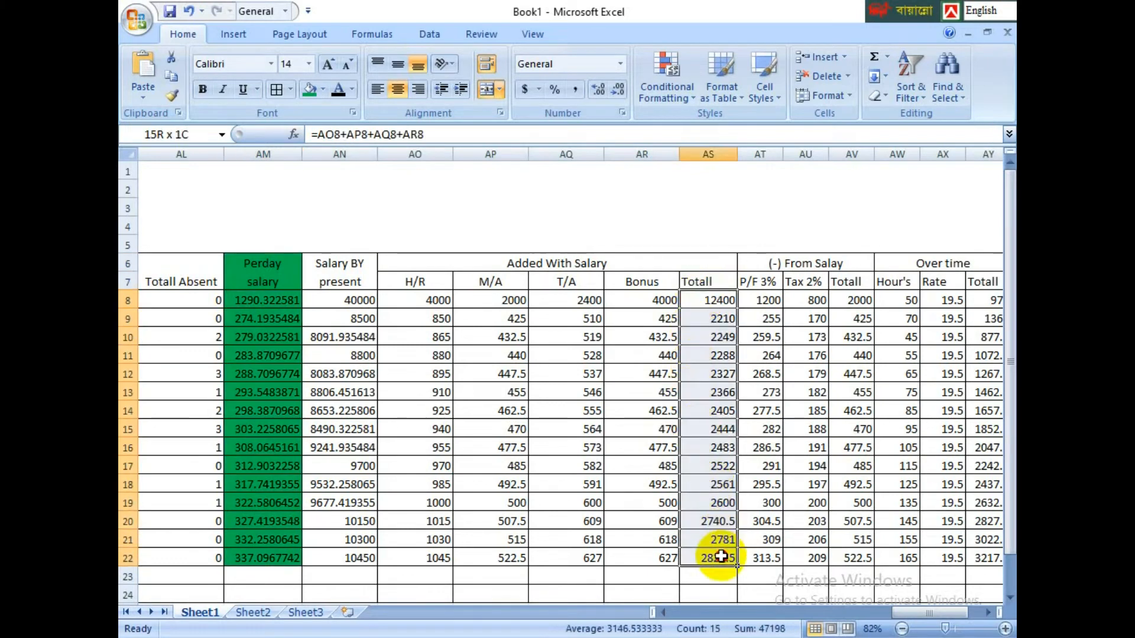
pyautogui.moveTo(724, 272); pyautogui.dragTo(719, 553)
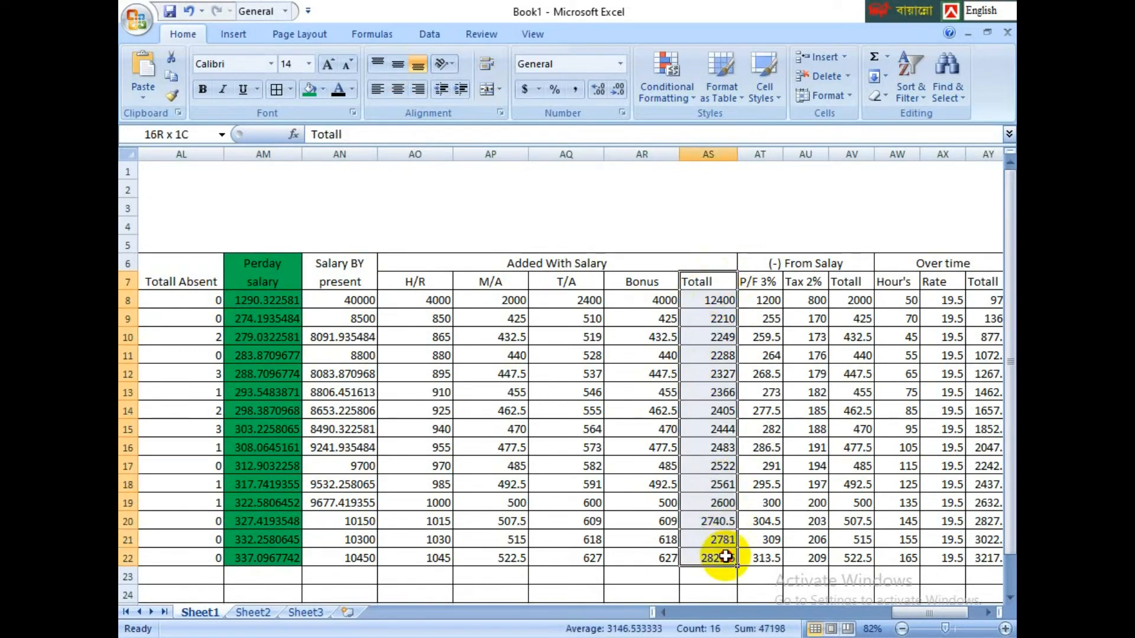
pyautogui.click(719, 553)
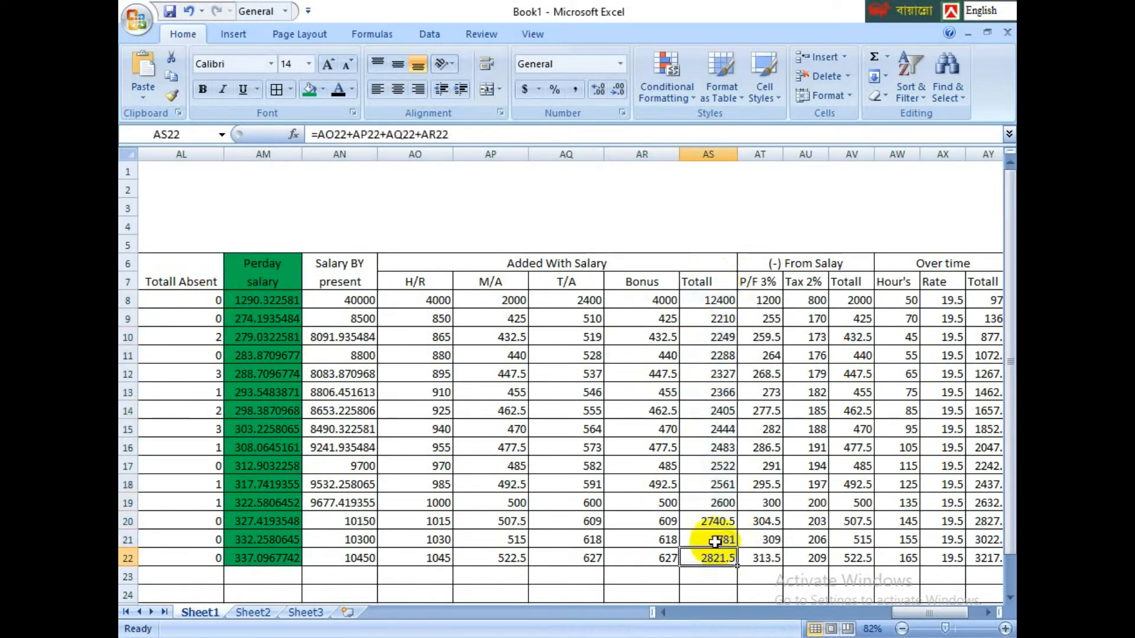
pyautogui.click(485, 261)
pyautogui.moveTo(644, 269); pyautogui.dragTo(691, 549)
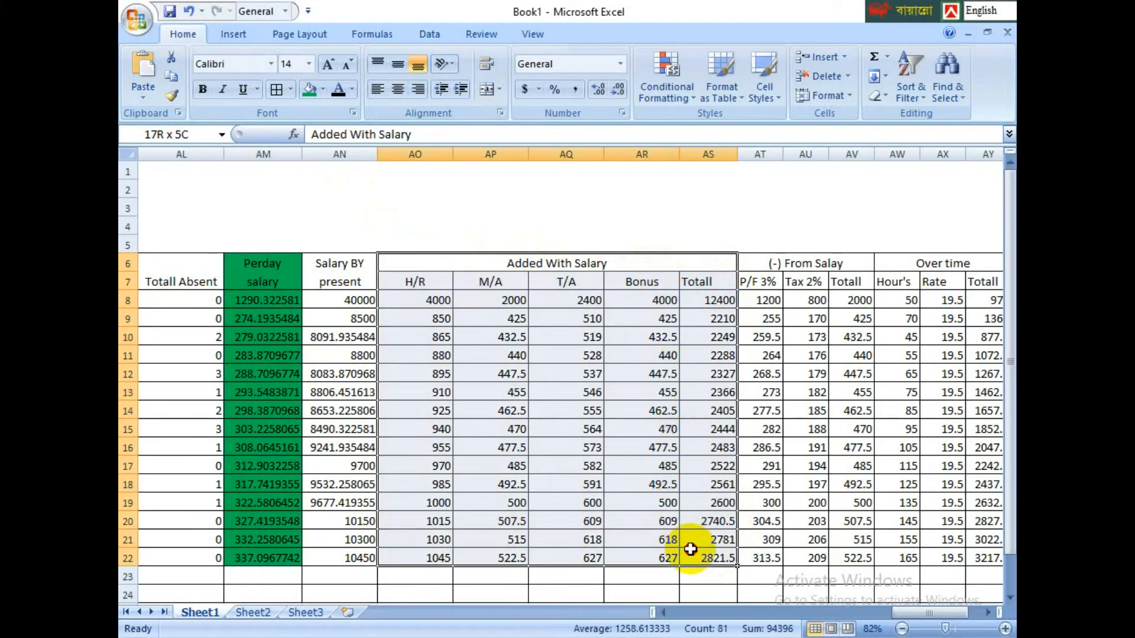
pyautogui.click(722, 337)
# Step: Fill the Totall column of the "Added With Salary" group, AS7:AS22, with the same green
pyautogui.moveTo(712, 282); pyautogui.dragTo(714, 556)
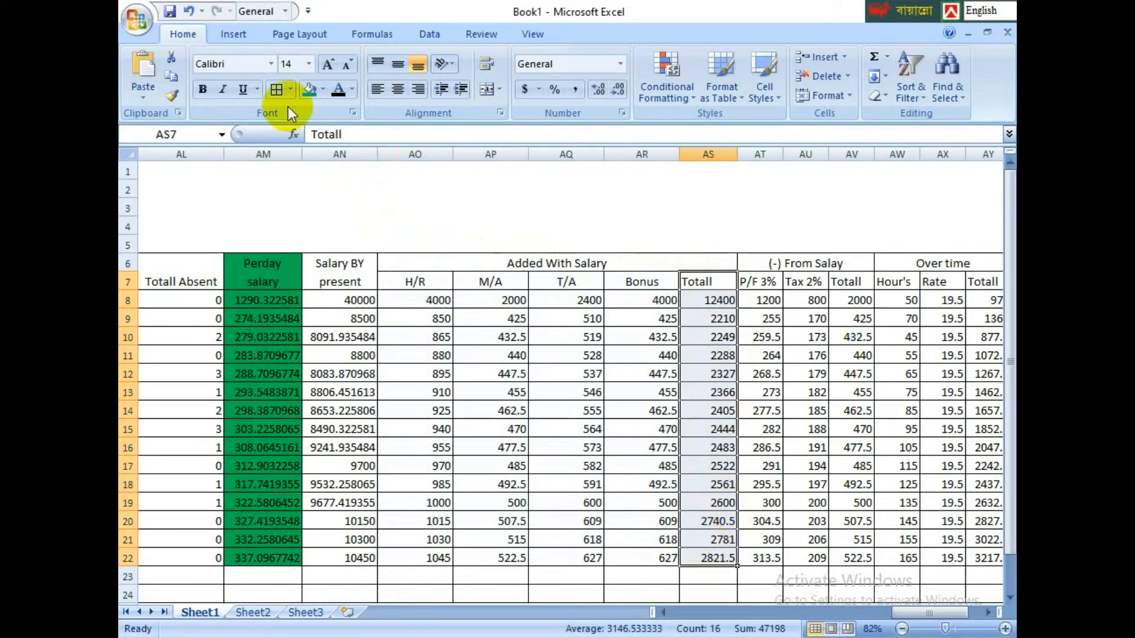
pyautogui.click(313, 87)
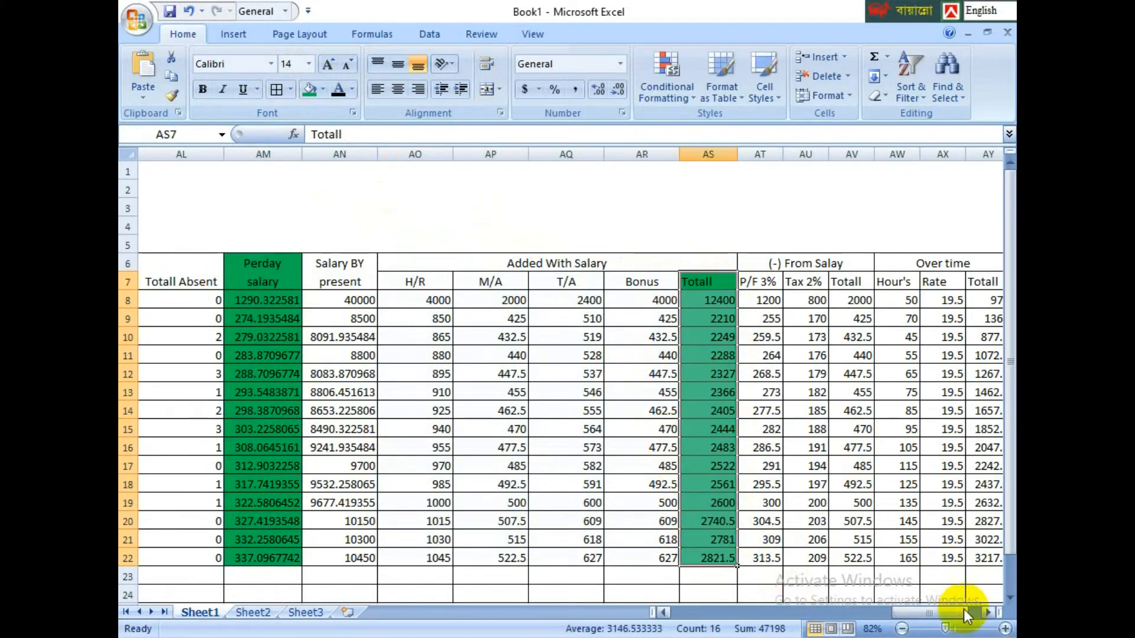
# Step: Fill the Totall column of the "(-) From Salay" group, AV7:AV22, with red
pyautogui.moveTo(968, 617); pyautogui.dragTo(978, 615)
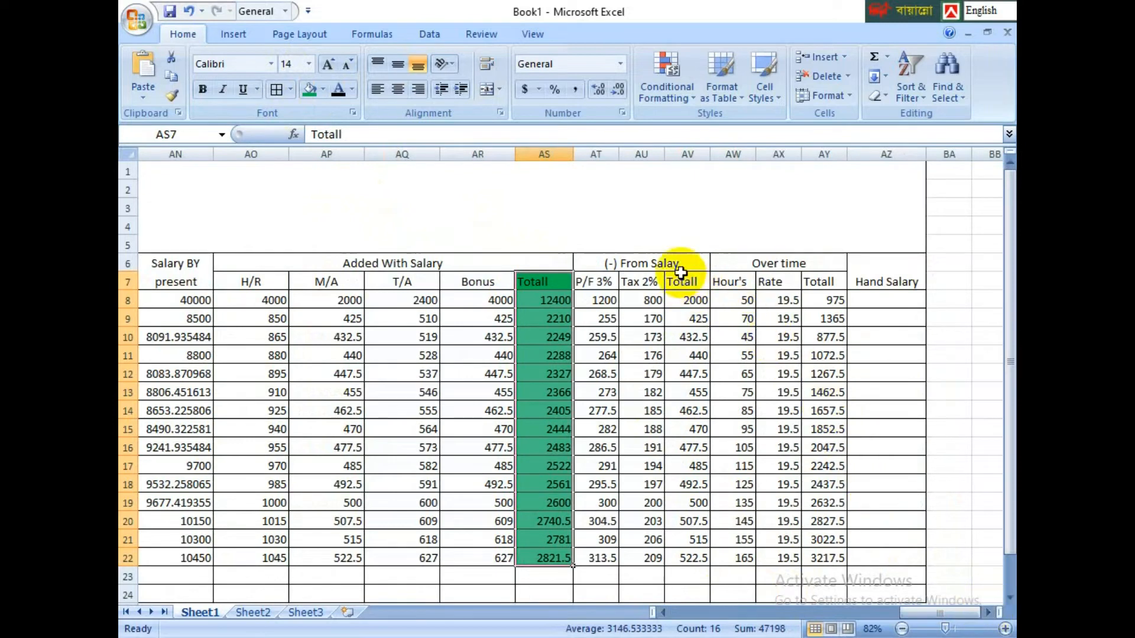
pyautogui.moveTo(693, 284); pyautogui.dragTo(706, 549)
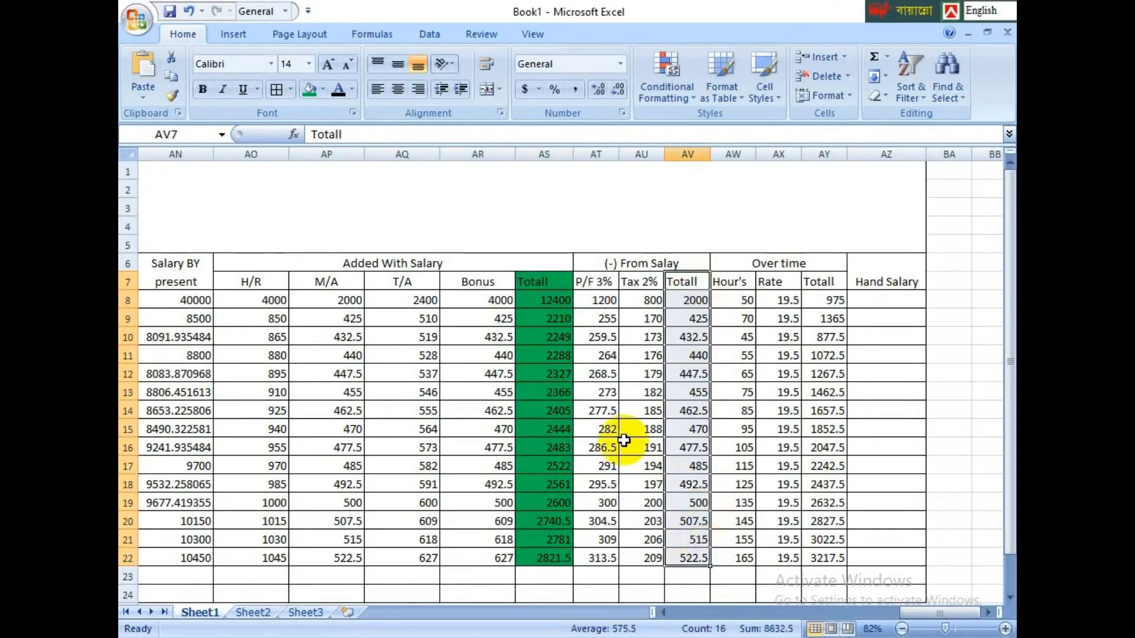
pyautogui.click(324, 89)
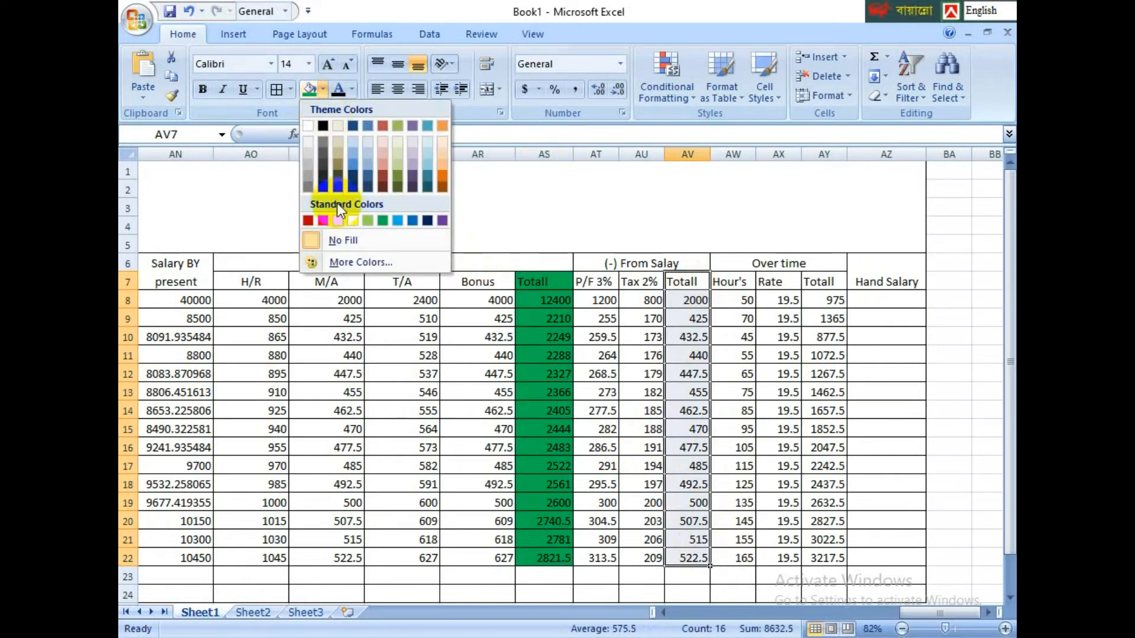
pyautogui.click(323, 220)
pyautogui.click(848, 374)
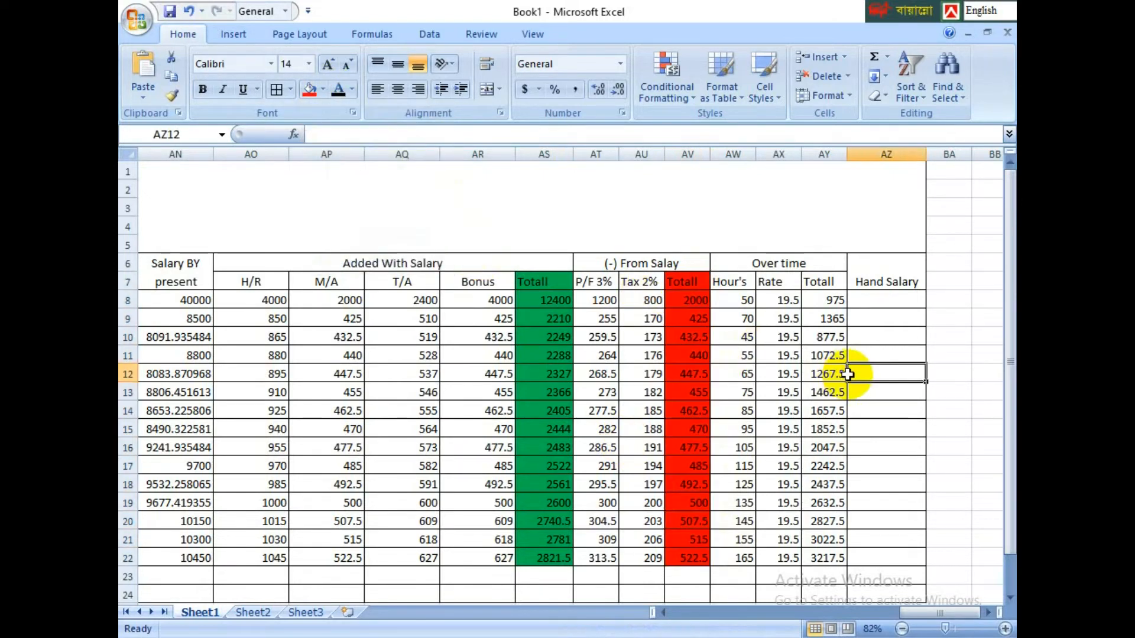
# Step: Fill the Totall column of the "Over time" group, AY7:AY22, with green
pyautogui.moveTo(819, 284); pyautogui.dragTo(846, 561)
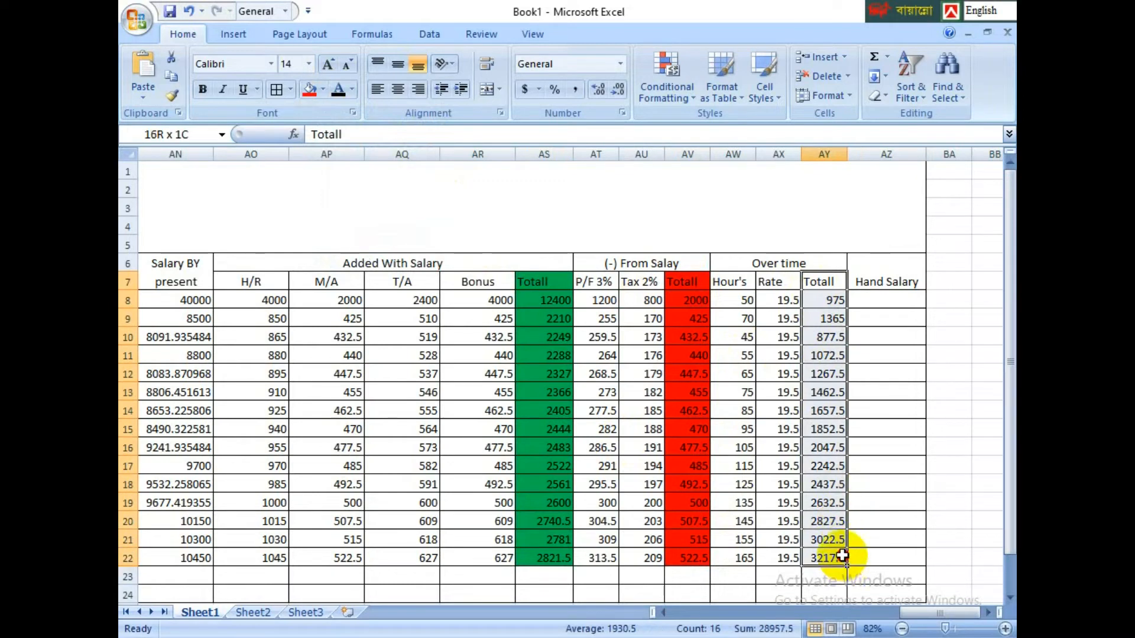
pyautogui.click(323, 88)
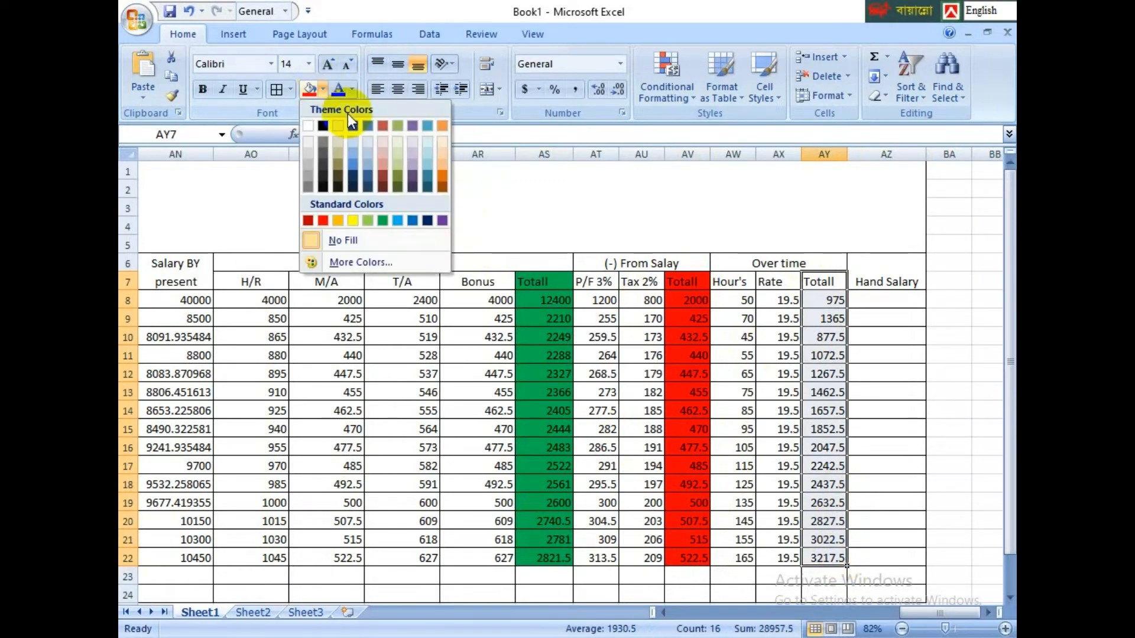
pyautogui.click(392, 222)
# Step: Fill the Hand Salary column AZ6:AZ22, including its merged header, with yellow
pyautogui.moveTo(873, 260); pyautogui.dragTo(892, 559)
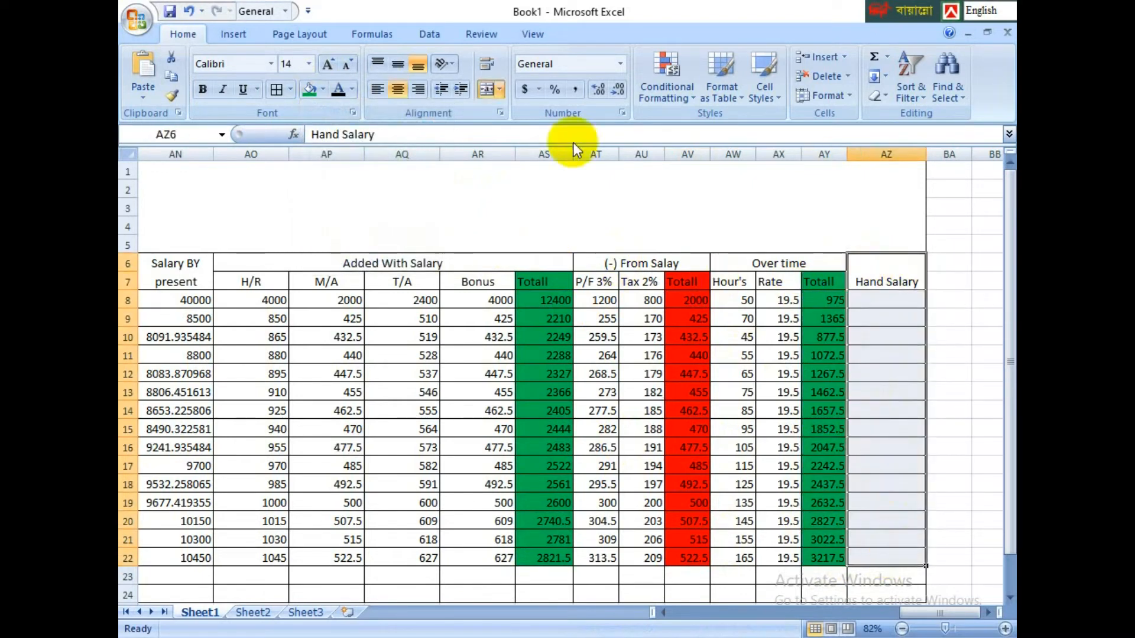
pyautogui.click(325, 86)
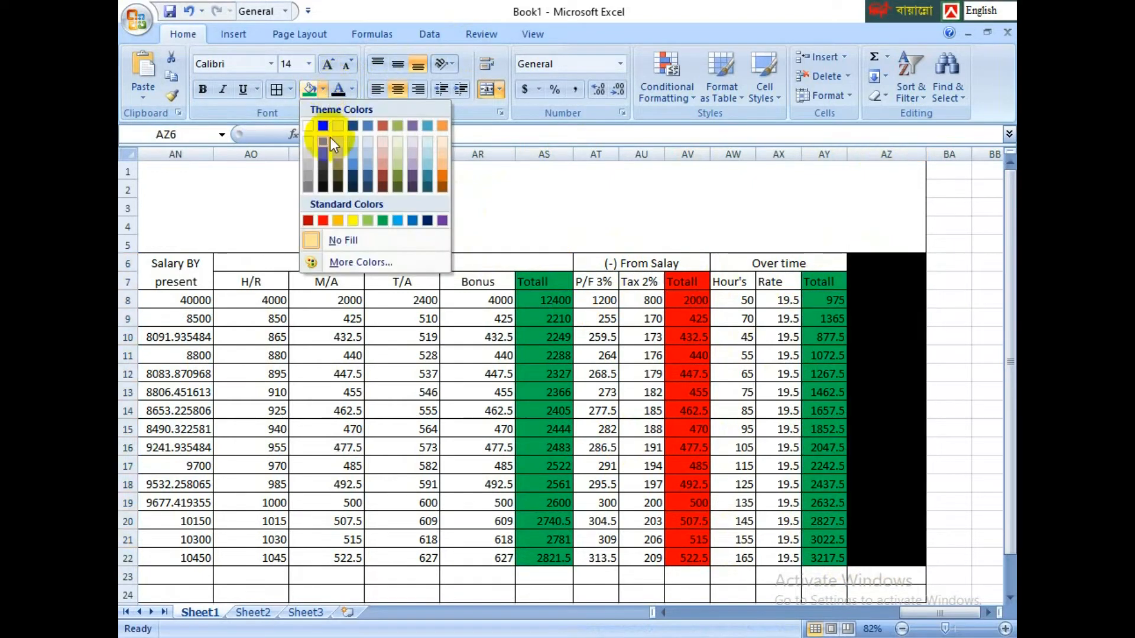
pyautogui.click(353, 221)
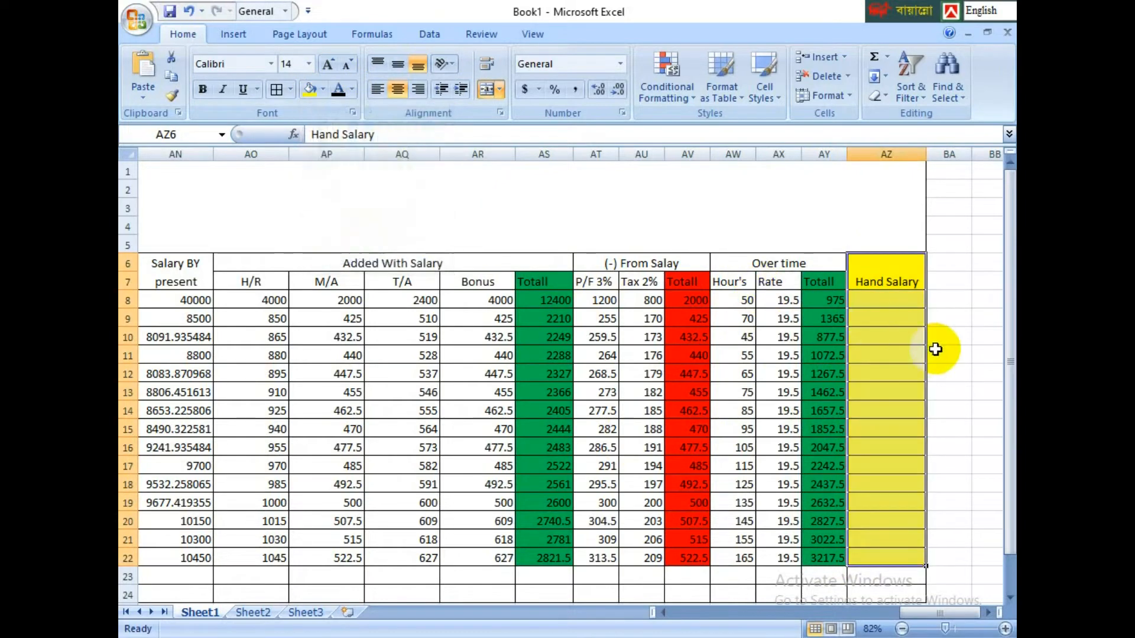
pyautogui.click(943, 355)
pyautogui.click(879, 298)
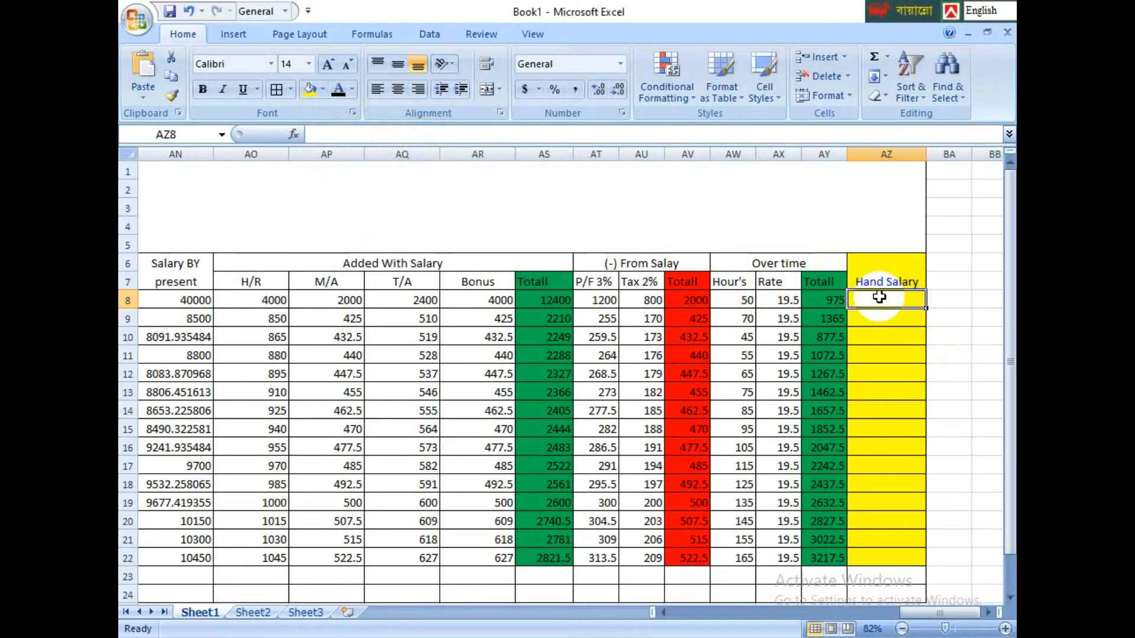
pyautogui.moveTo(941, 612); pyautogui.dragTo(926, 618)
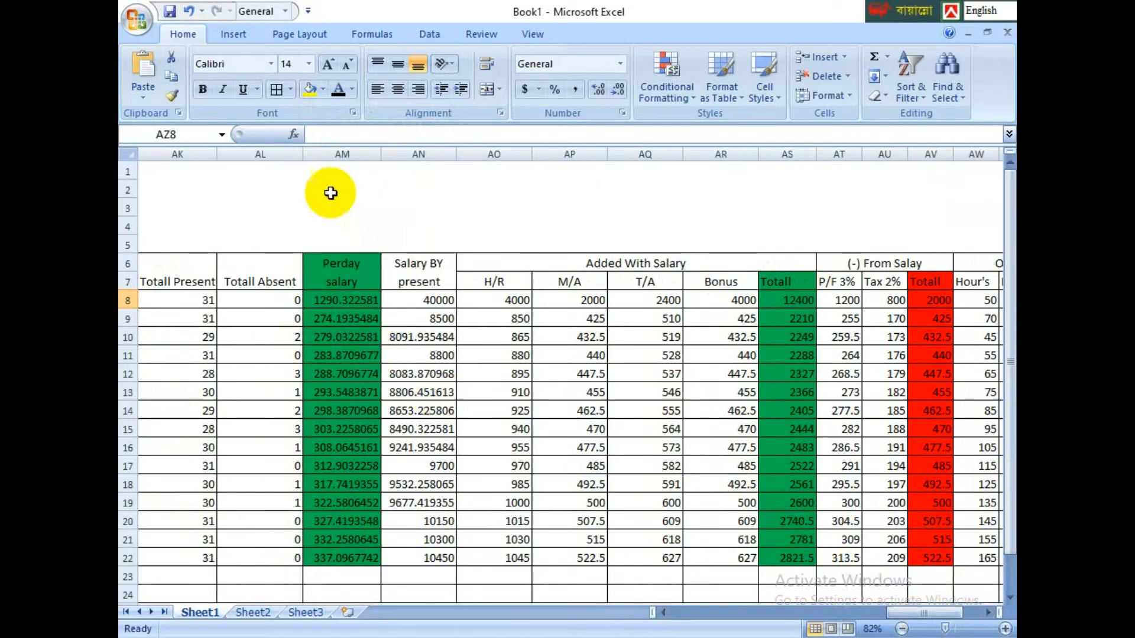
pyautogui.click(324, 91)
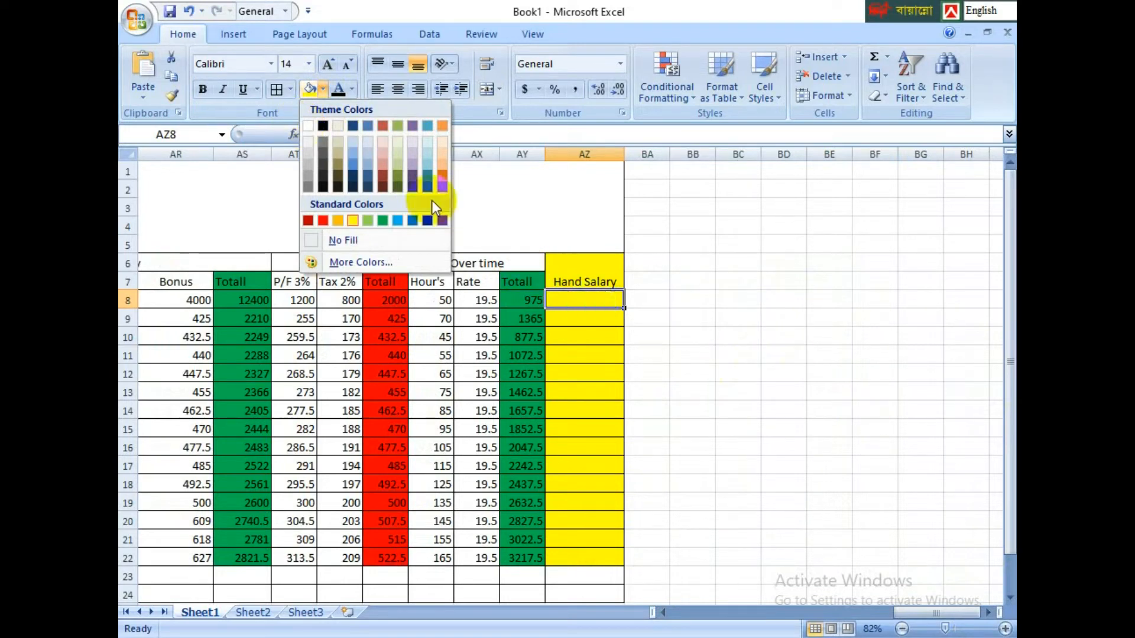
pyautogui.click(366, 243)
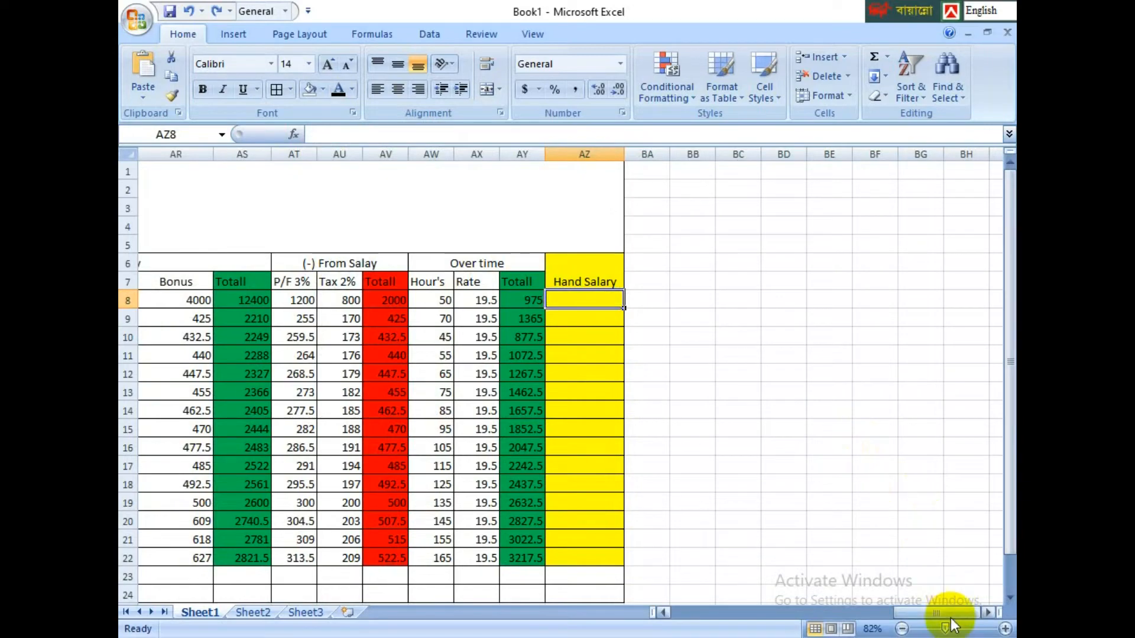
# Step: Remove the fill colour from the Perday salary column AM6:AM22
pyautogui.moveTo(951, 619); pyautogui.dragTo(883, 608)
pyautogui.moveTo(718, 263); pyautogui.dragTo(719, 548)
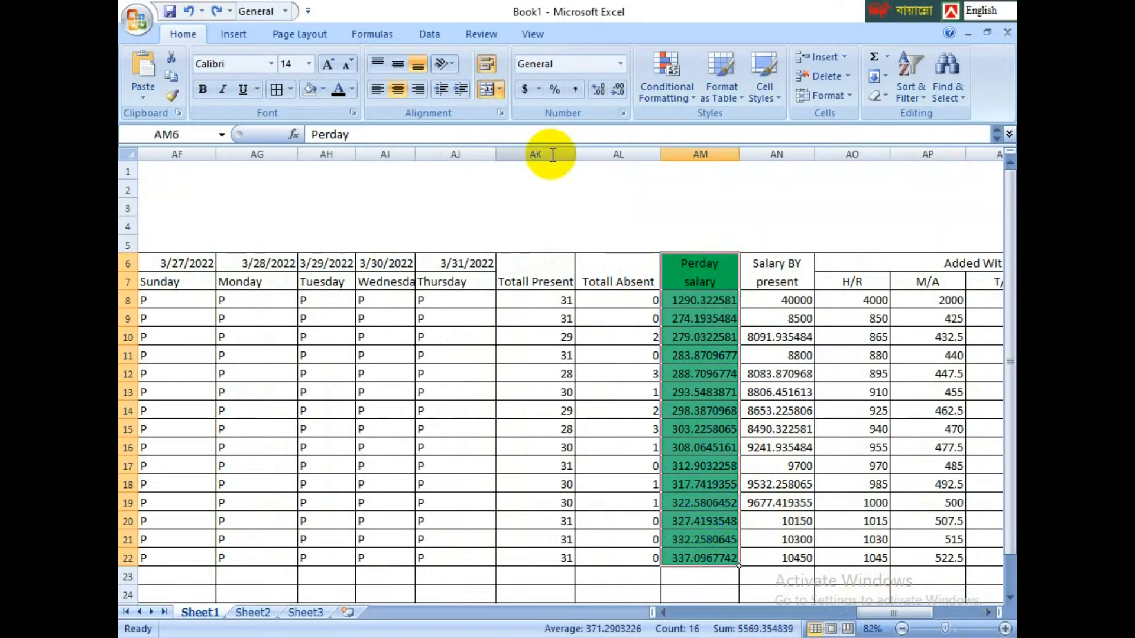
pyautogui.click(309, 89)
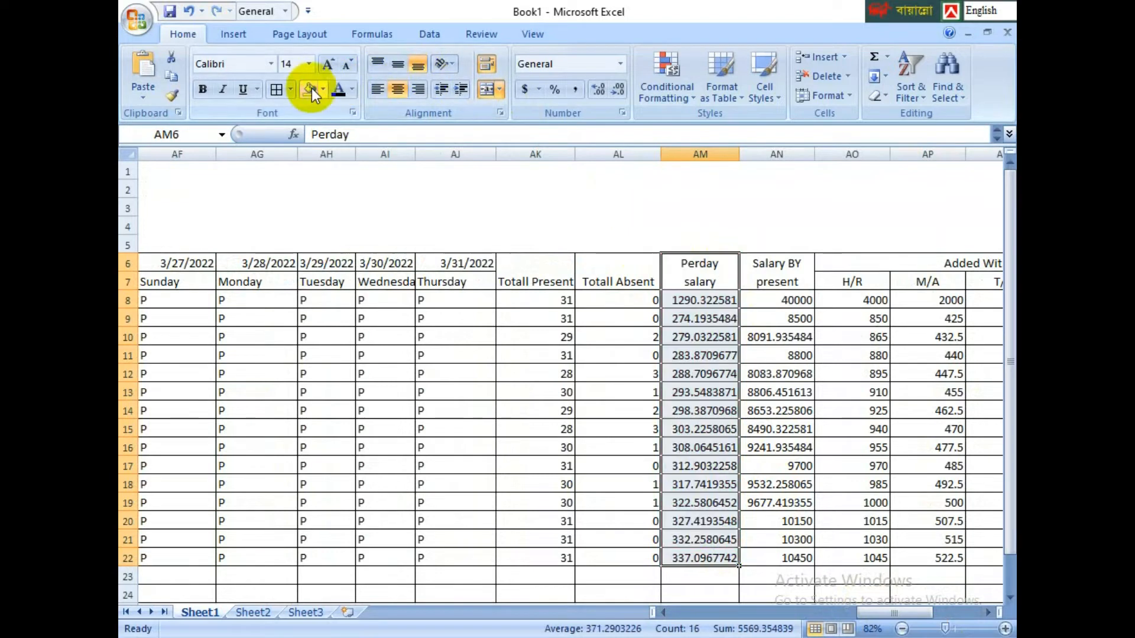
# Step: Fill the "Salary BY present" column AN6:AN22 with green
pyautogui.moveTo(764, 283); pyautogui.dragTo(791, 550)
pyautogui.click(320, 83)
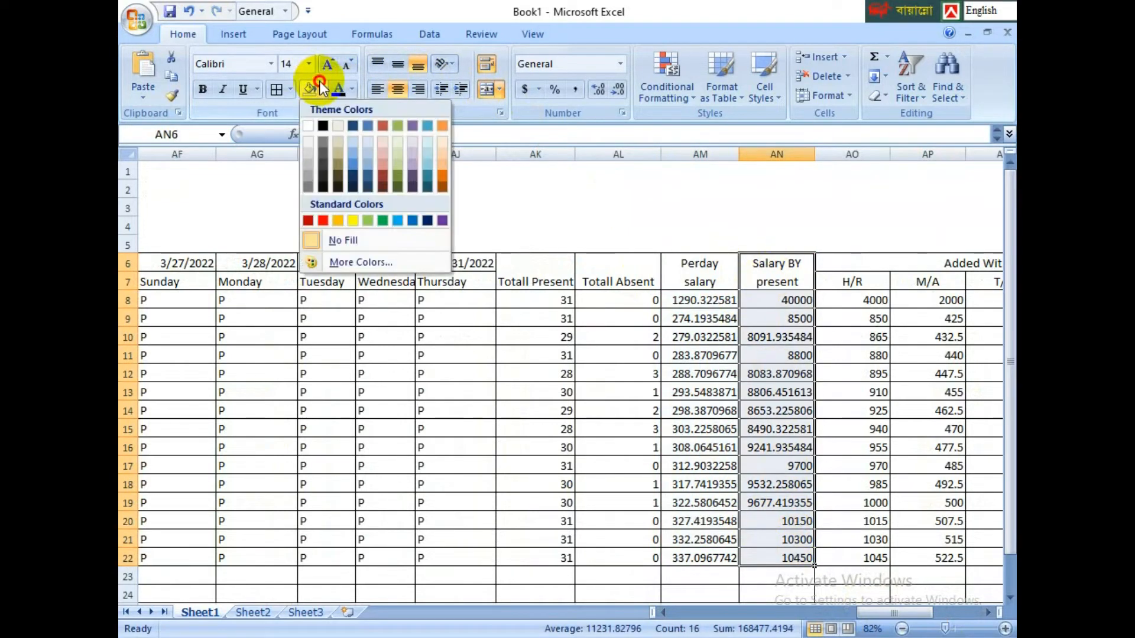
pyautogui.click(383, 221)
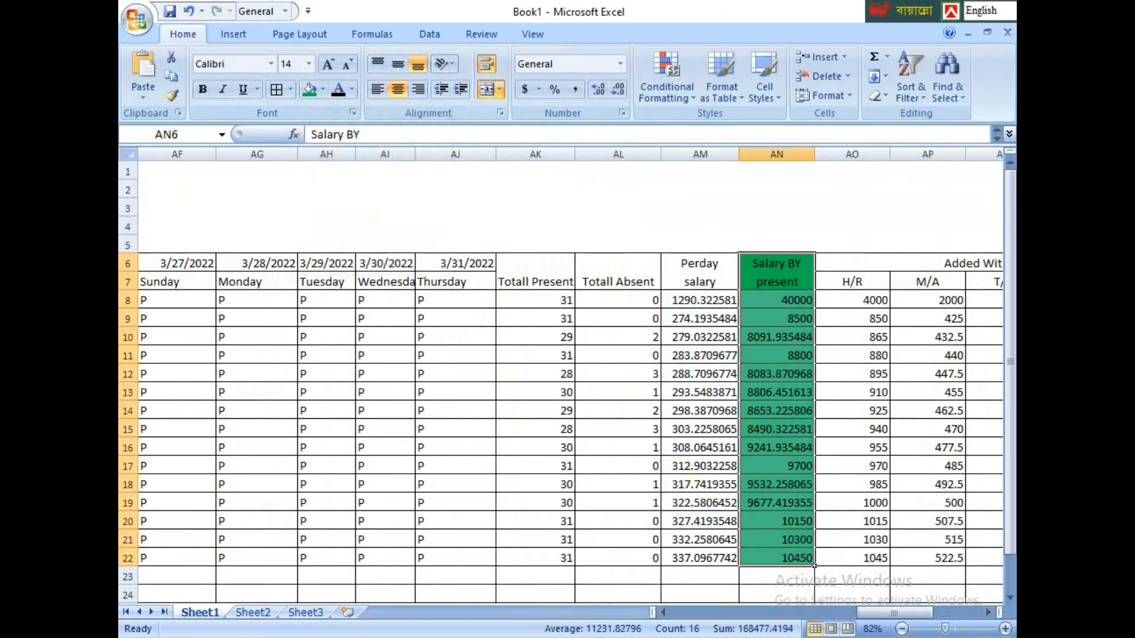
# Step: Calculate the first employee's Hand Salary in AZ8 with the formula =AN8+AS8-AV8+AY8
pyautogui.hscroll(6, 746, 591)
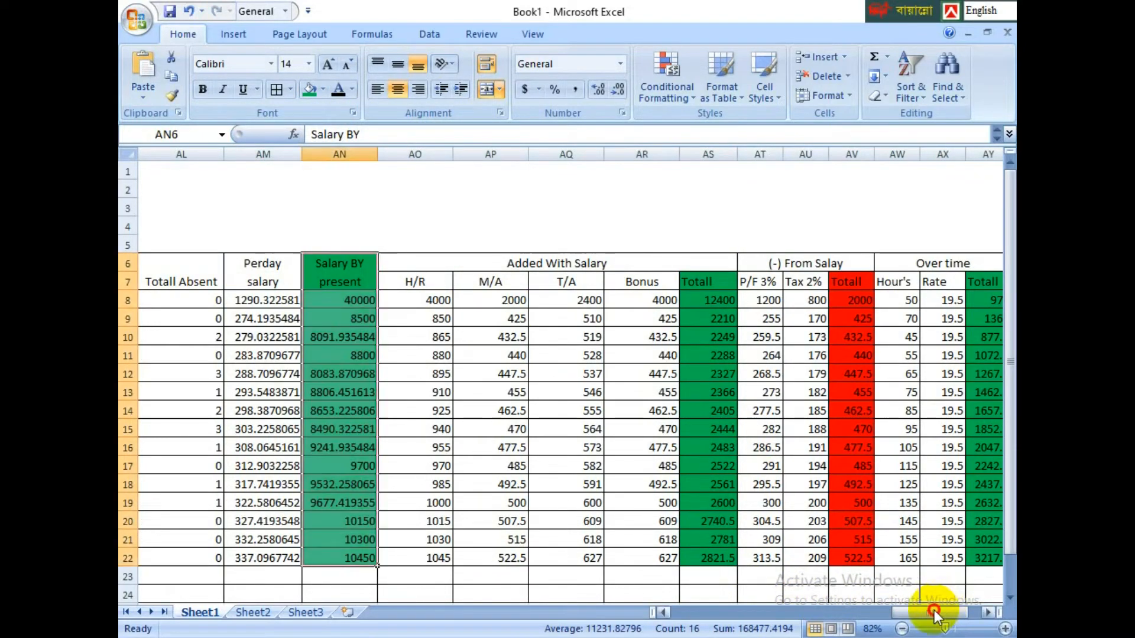
pyautogui.moveTo(938, 615); pyautogui.dragTo(1012, 616)
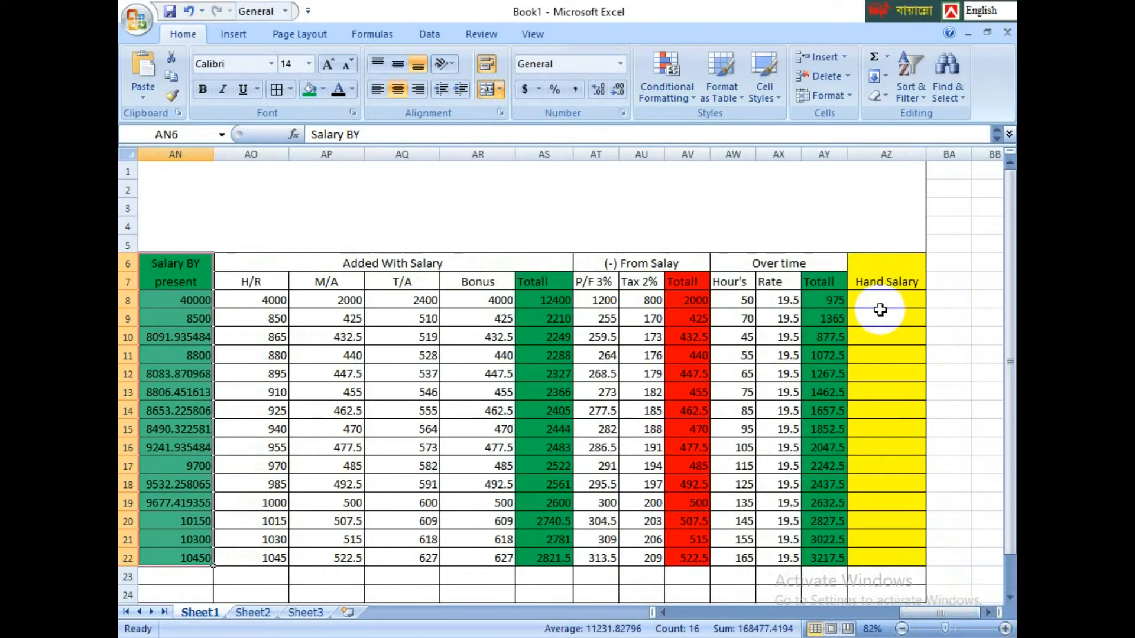
pyautogui.click(878, 302)
pyautogui.write('=')
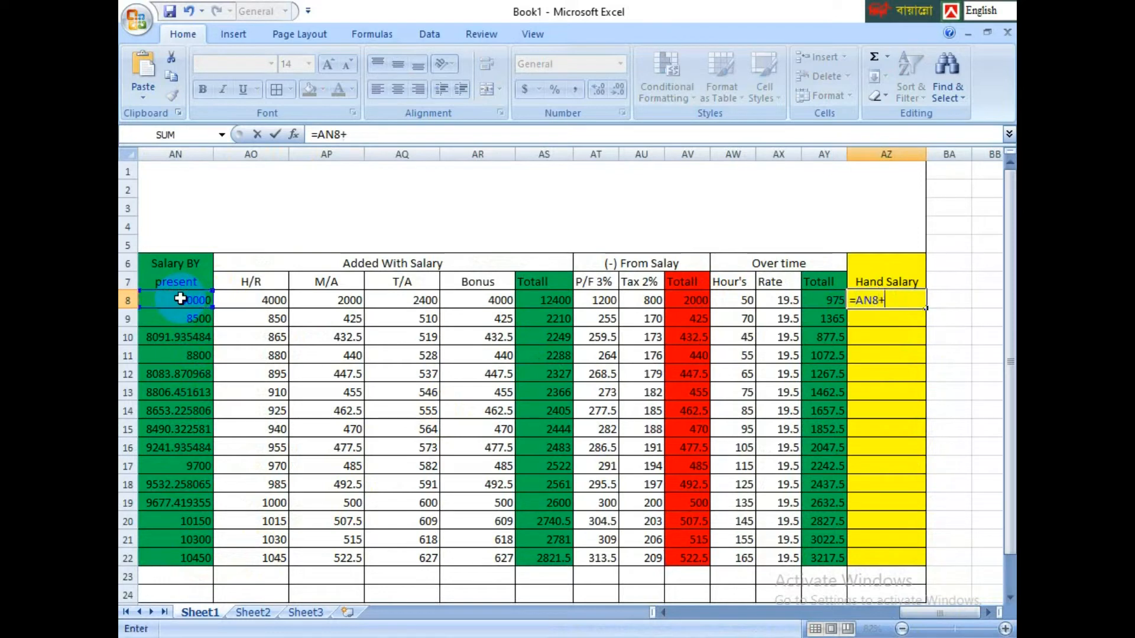
pyautogui.click(550, 299)
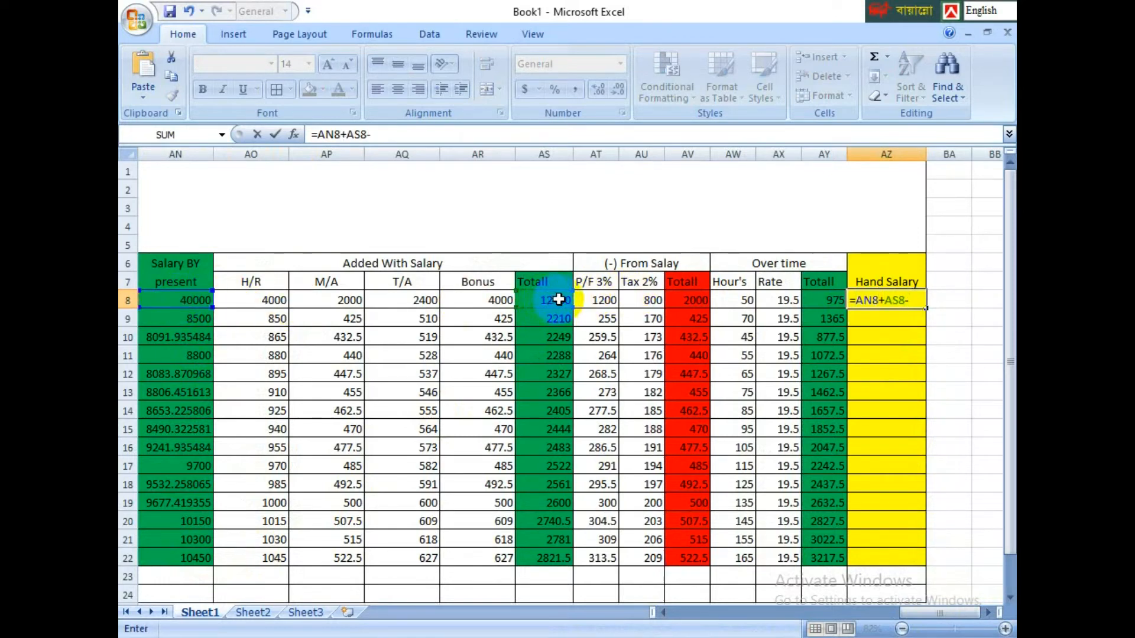
pyautogui.click(685, 302)
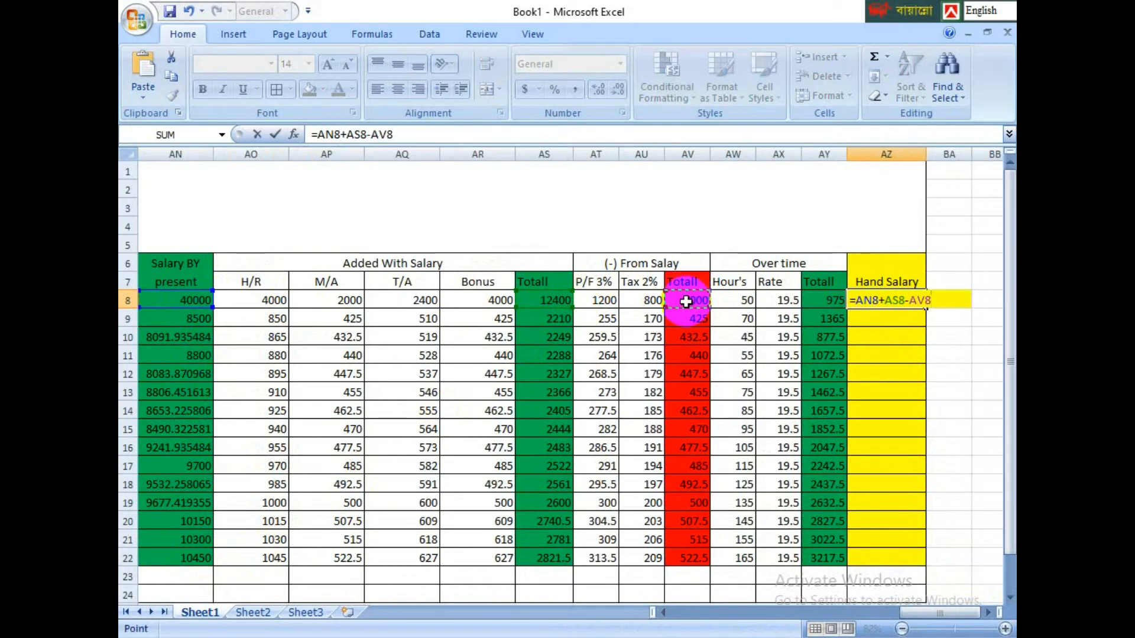
pyautogui.click(834, 302)
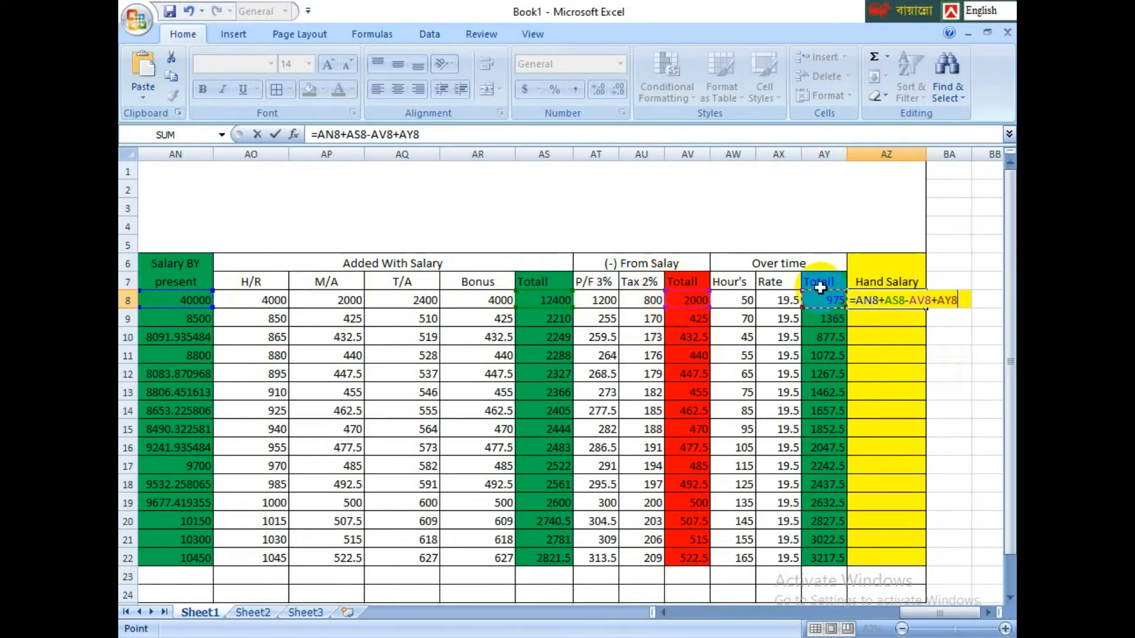
pyautogui.press('Return')
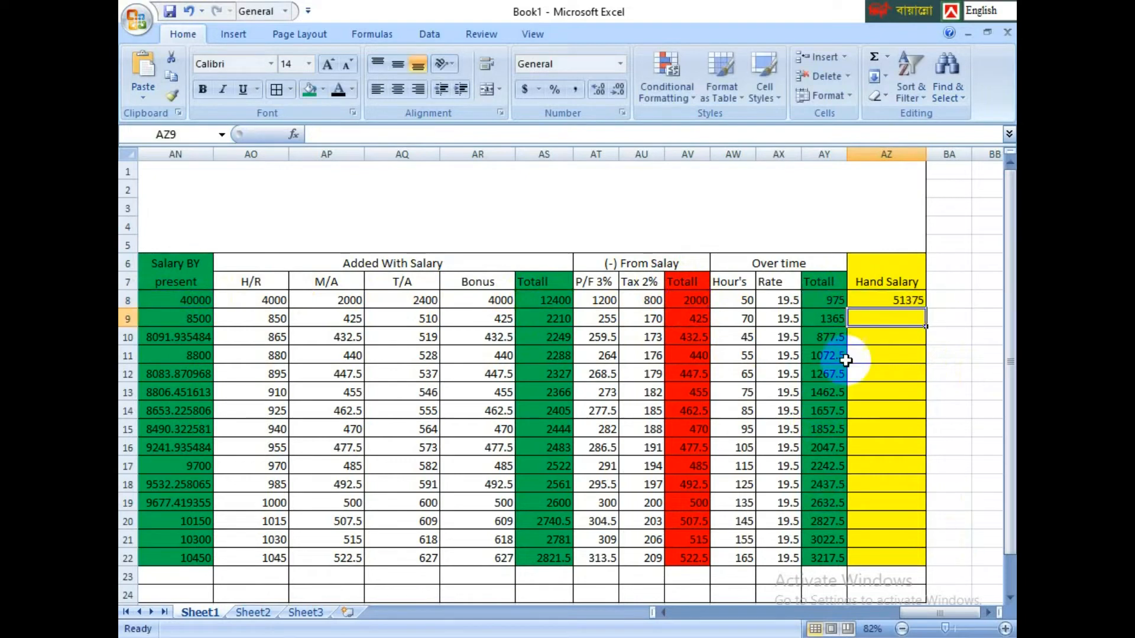
# Step: Fill the Hand Salary formula from AZ8 down to AZ22
pyautogui.click(915, 300)
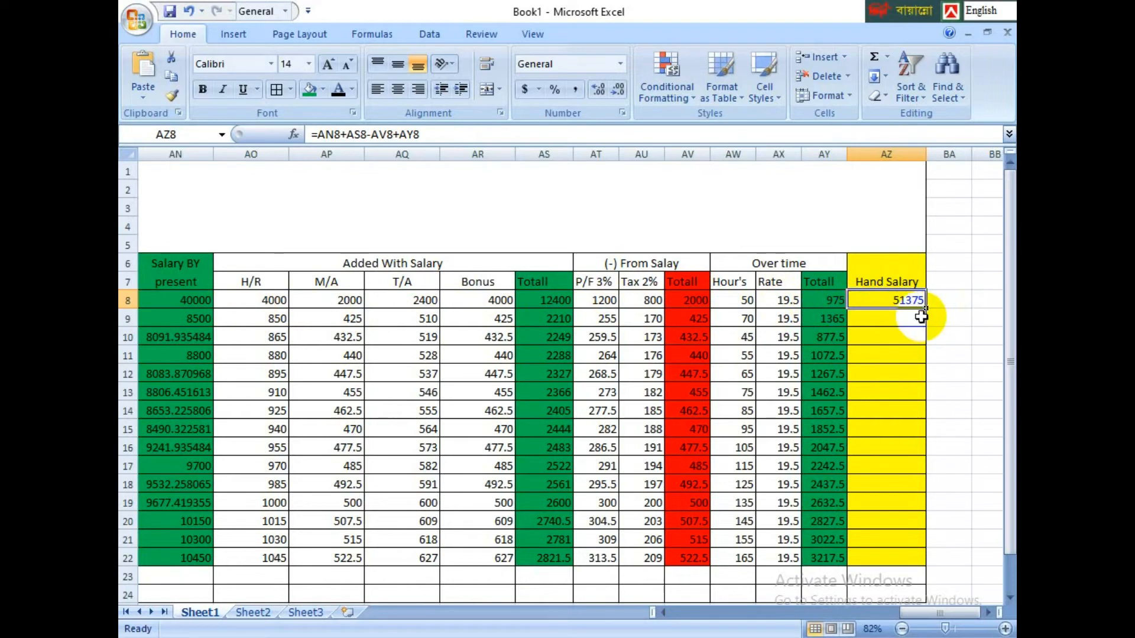
pyautogui.moveTo(926, 310); pyautogui.dragTo(923, 559)
pyautogui.click(951, 355)
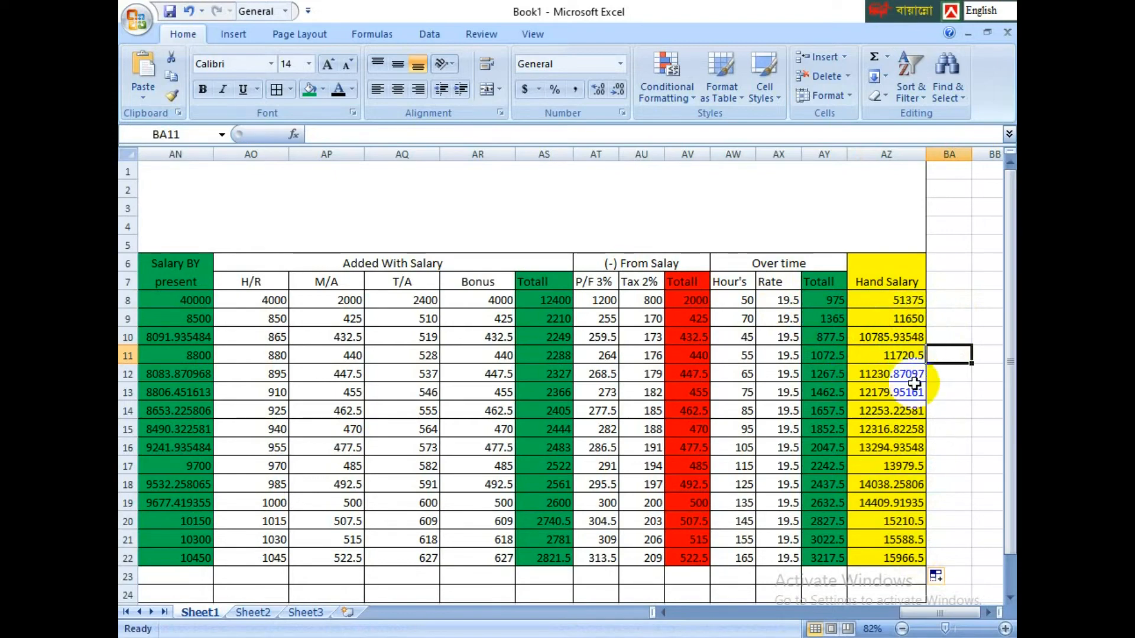
pyautogui.scroll(-2, 914, 383)
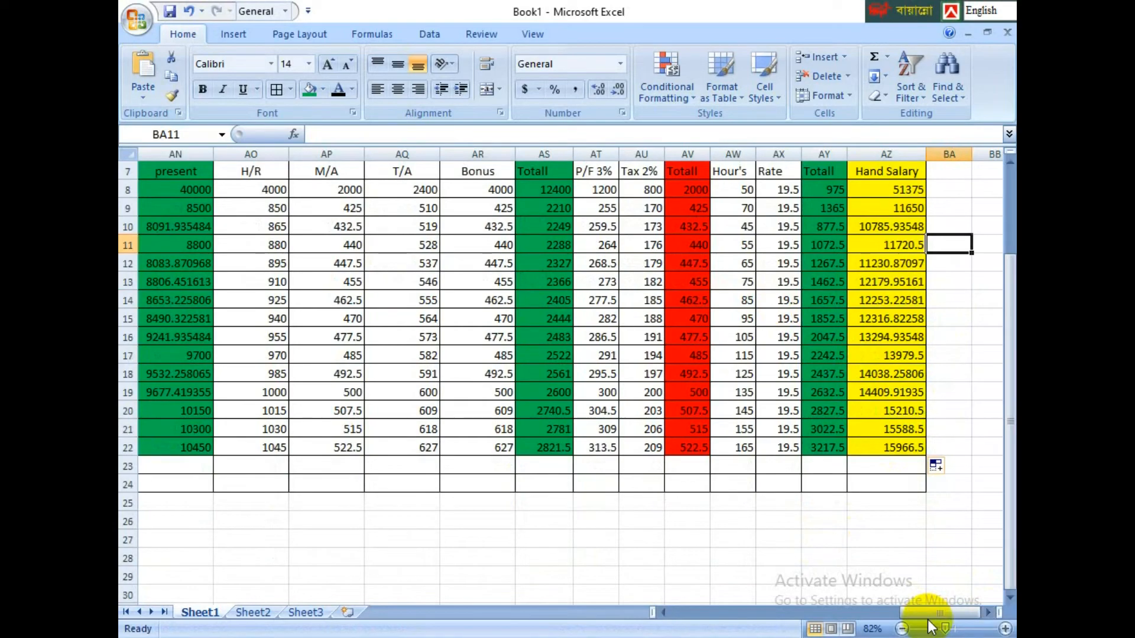
pyautogui.moveTo(970, 614)
pyautogui.mouseDown()
pyautogui.moveTo(899, 616)
pyautogui.moveTo(969, 615)
pyautogui.mouseUp()
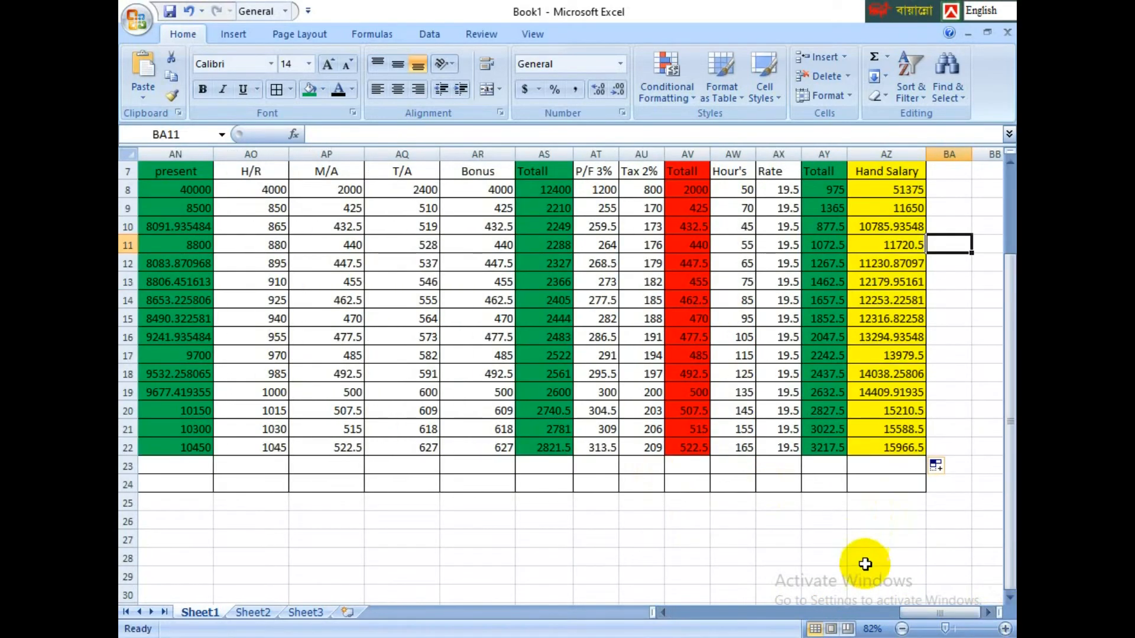
pyautogui.scroll(1, 899, 566)
pyautogui.scroll(1, 899, 565)
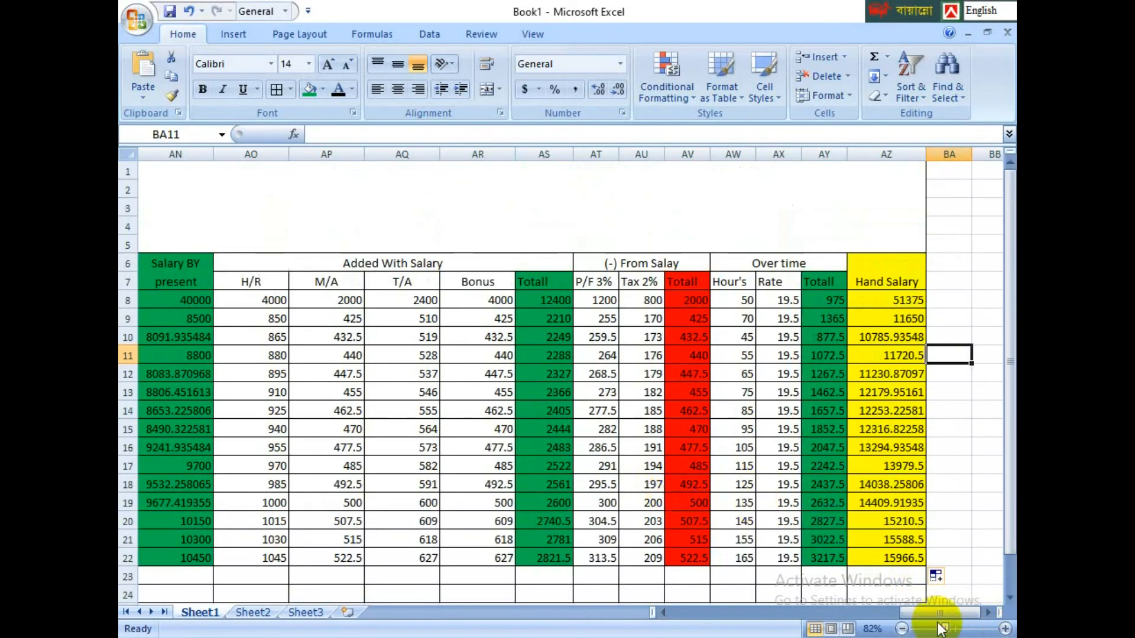
pyautogui.moveTo(942, 621); pyautogui.dragTo(999, 612)
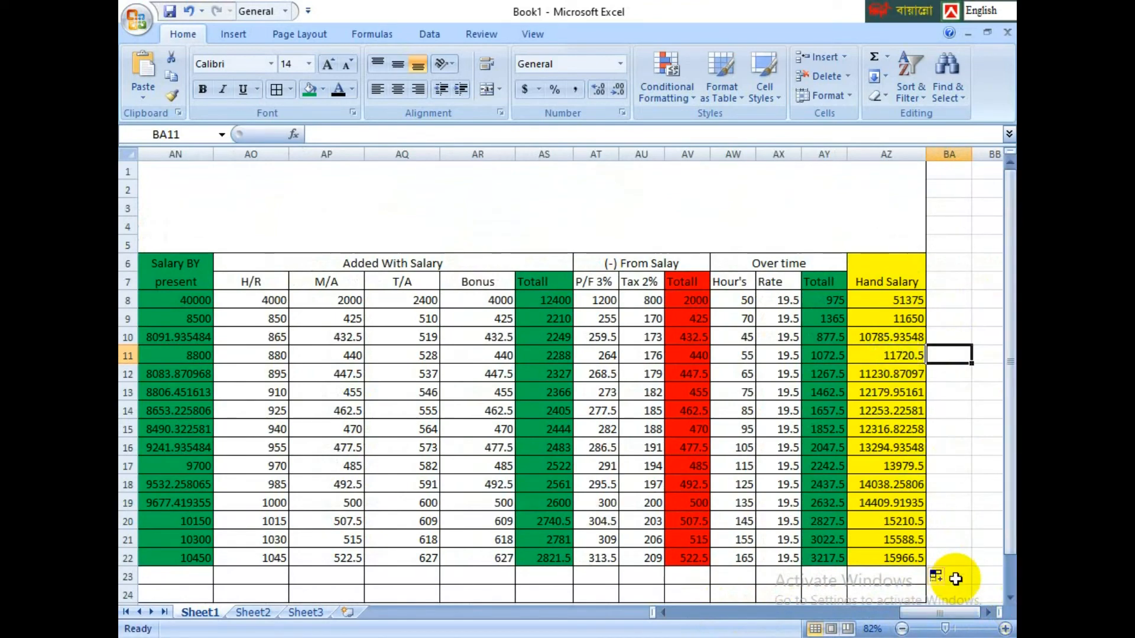
# Step: Merge and center the empty cells A23:C24 below the employee list
pyautogui.moveTo(946, 621); pyautogui.dragTo(602, 495)
pyautogui.scroll(-1, 601, 496)
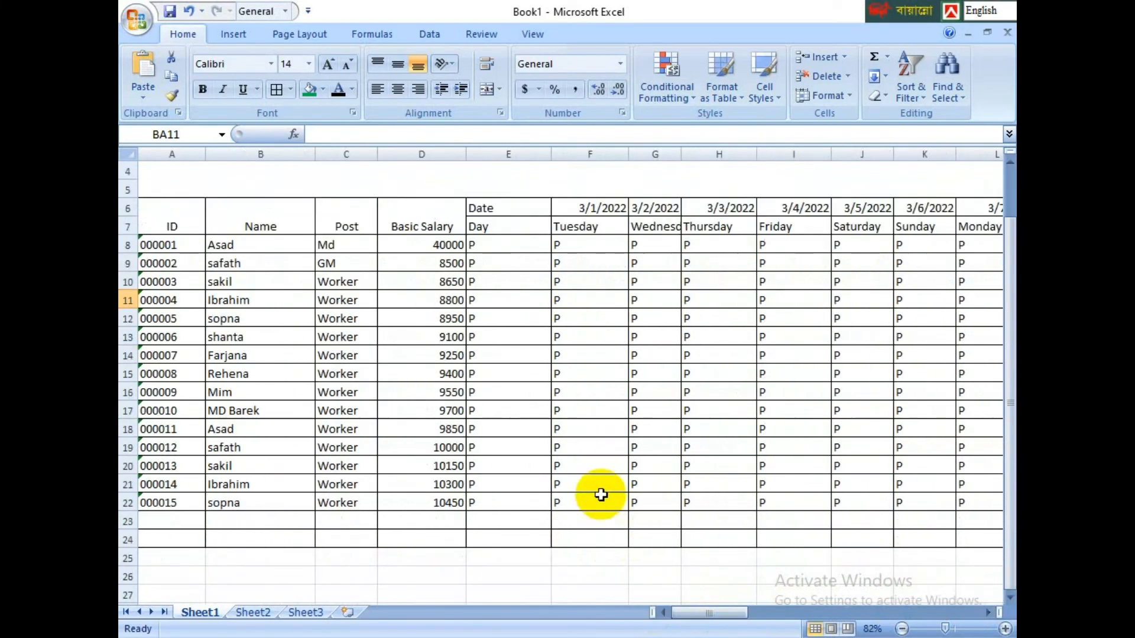
pyautogui.scroll(-2, 602, 495)
pyautogui.click(751, 608)
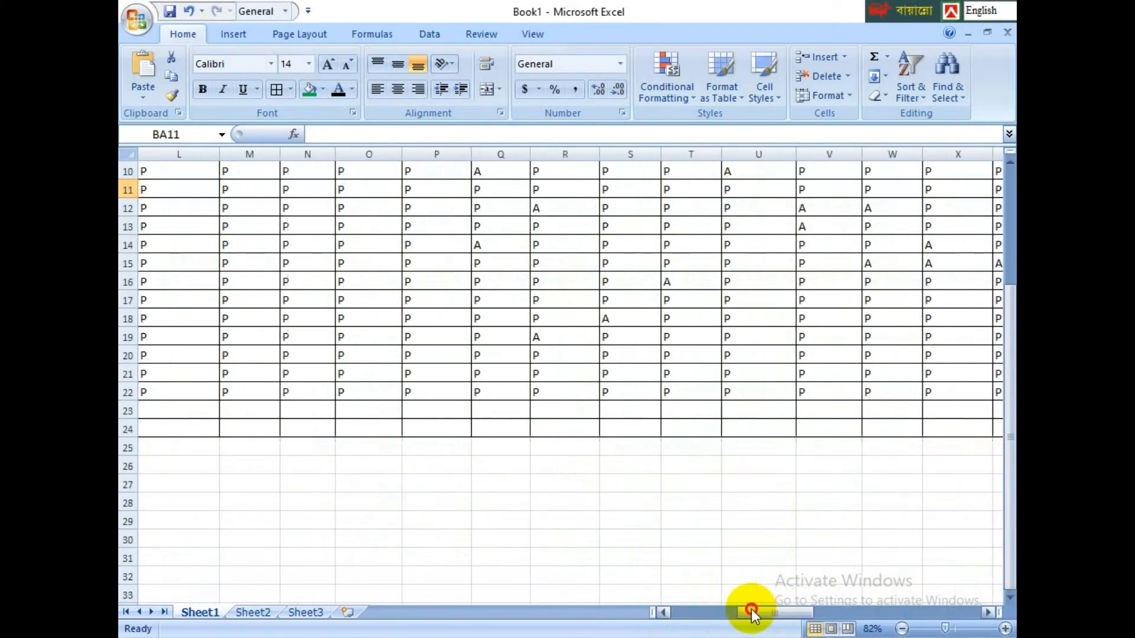
pyautogui.click(724, 609)
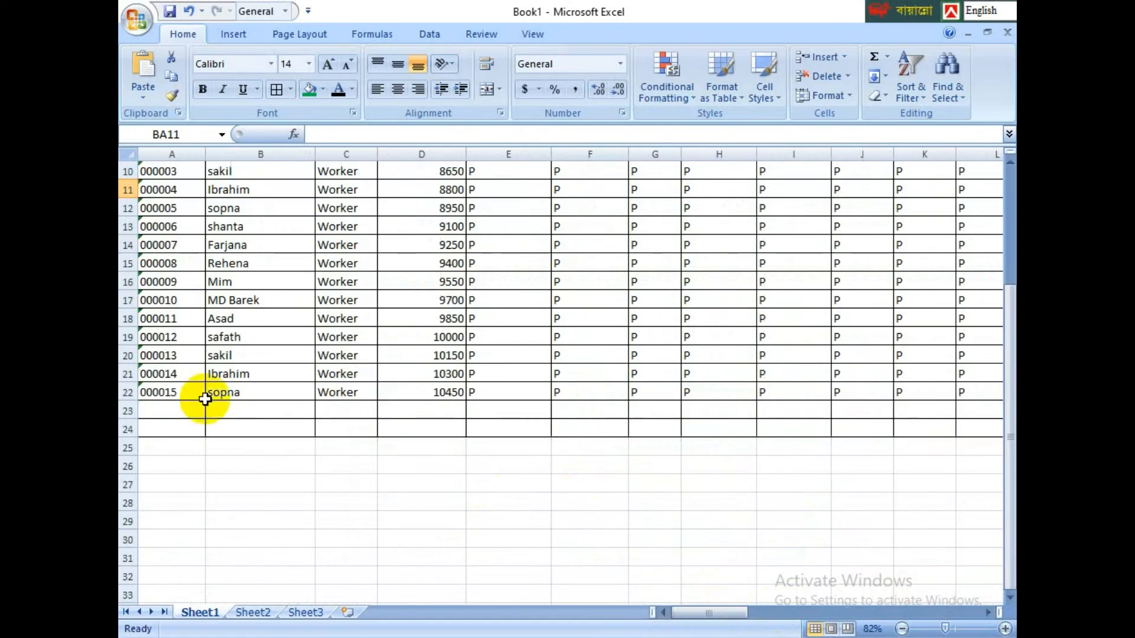
pyautogui.click(171, 412)
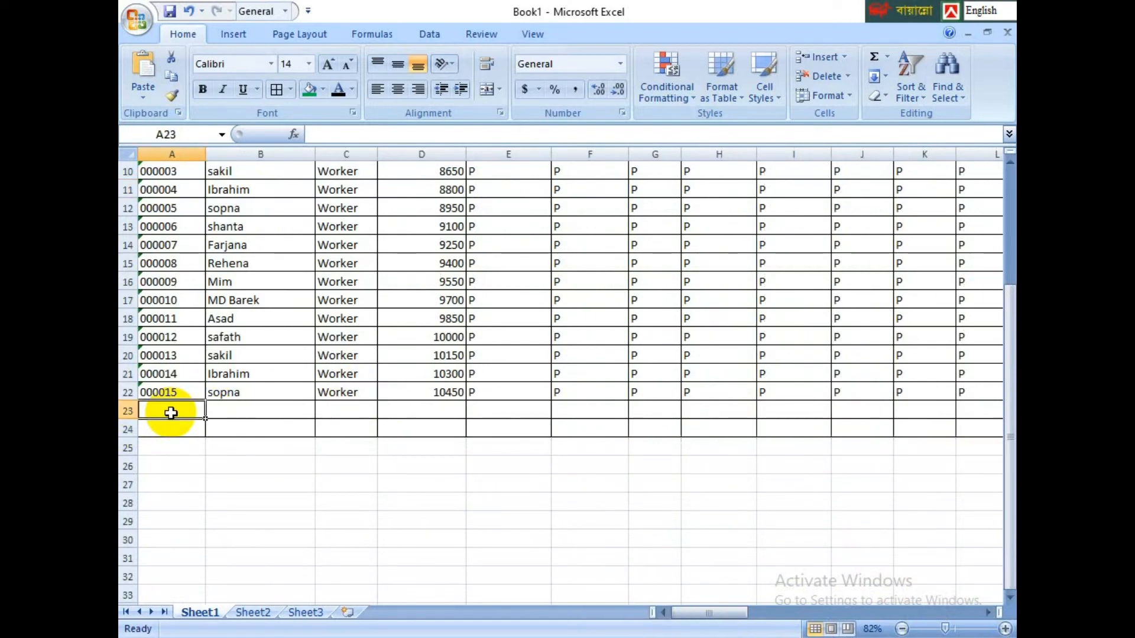
pyautogui.moveTo(171, 412); pyautogui.dragTo(347, 427)
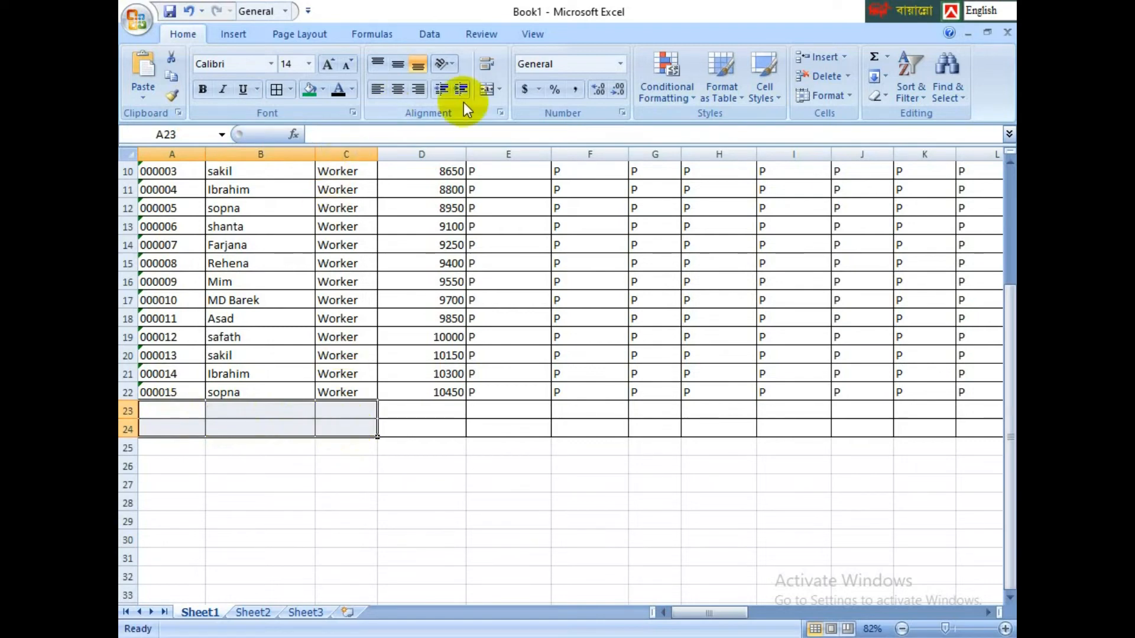
pyautogui.click(496, 93)
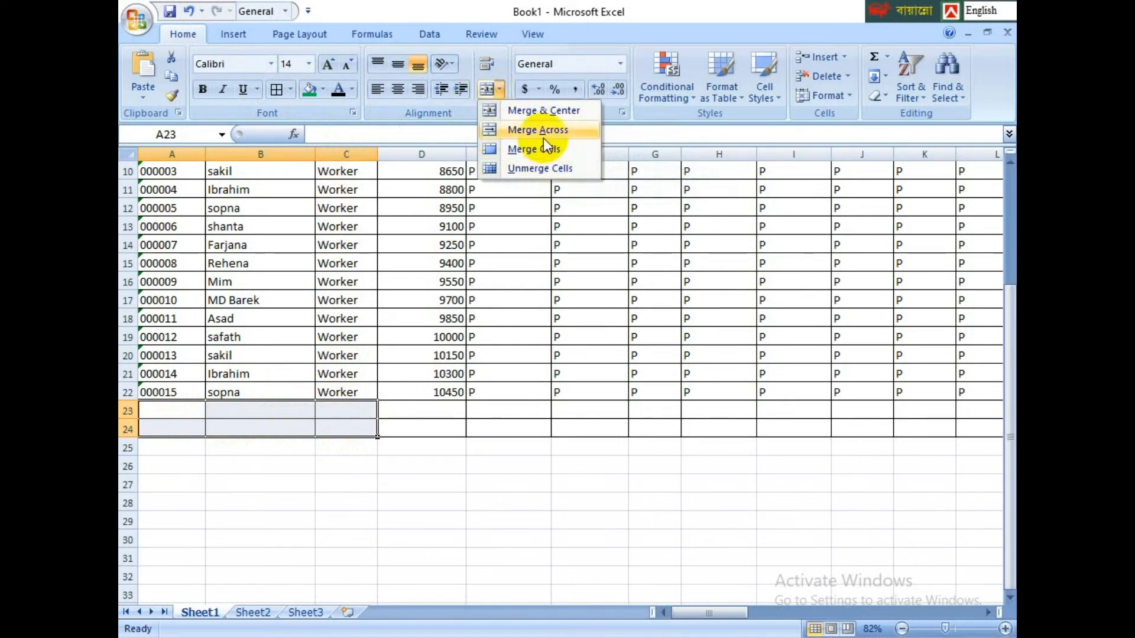
pyautogui.click(545, 115)
pyautogui.click(521, 521)
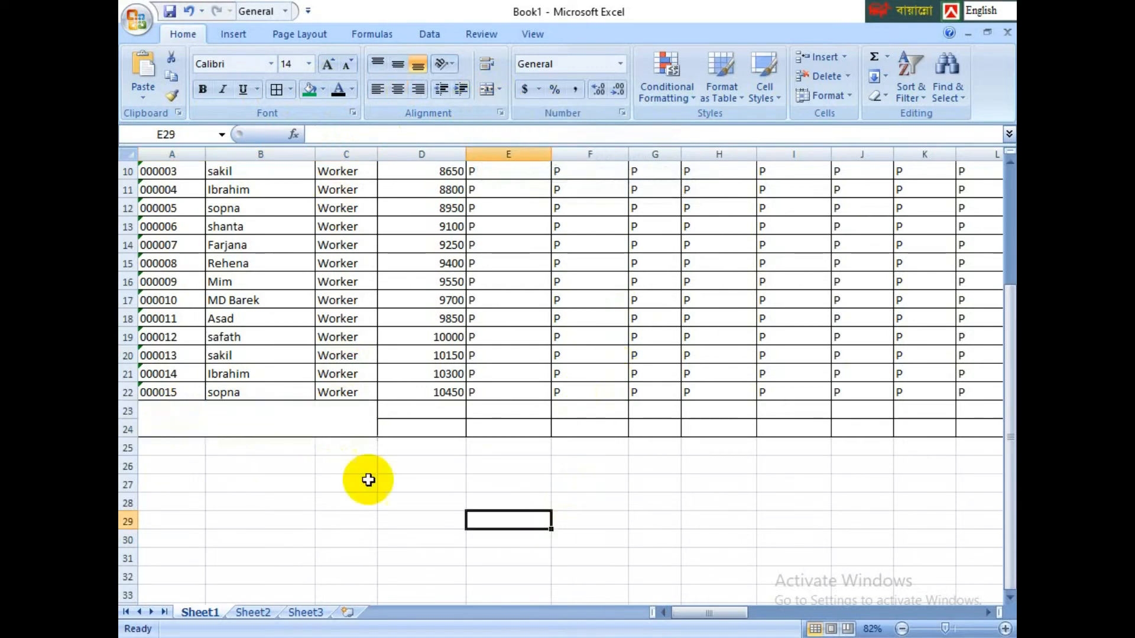
# Step: Enter the label "Totall" in the merged cell A23:C24
pyautogui.click(340, 419)
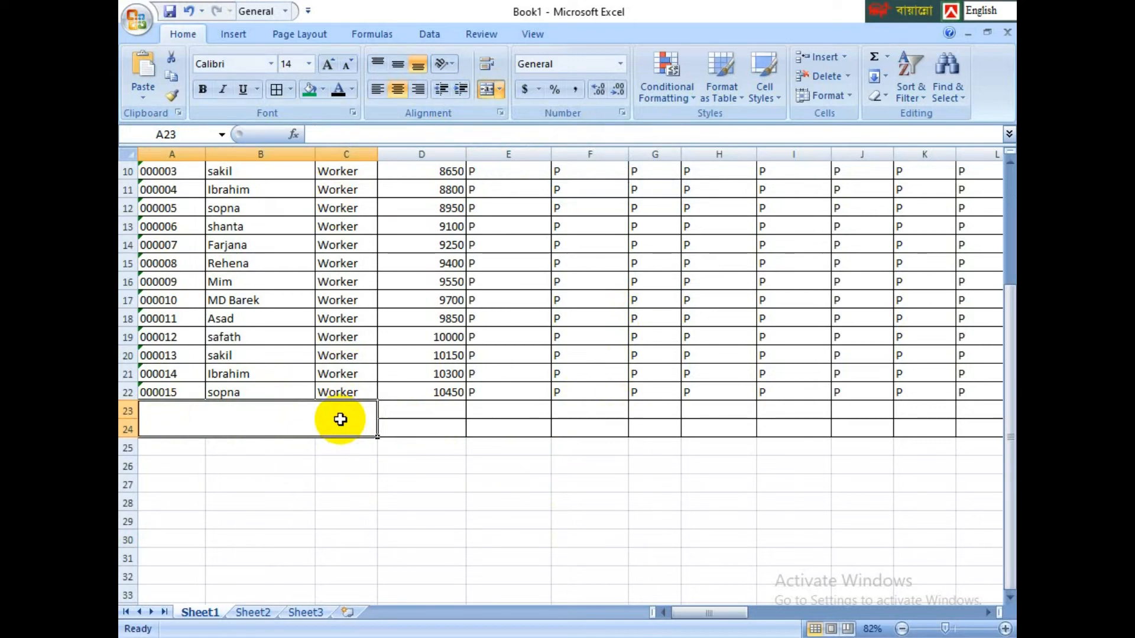
pyautogui.write('Tota')
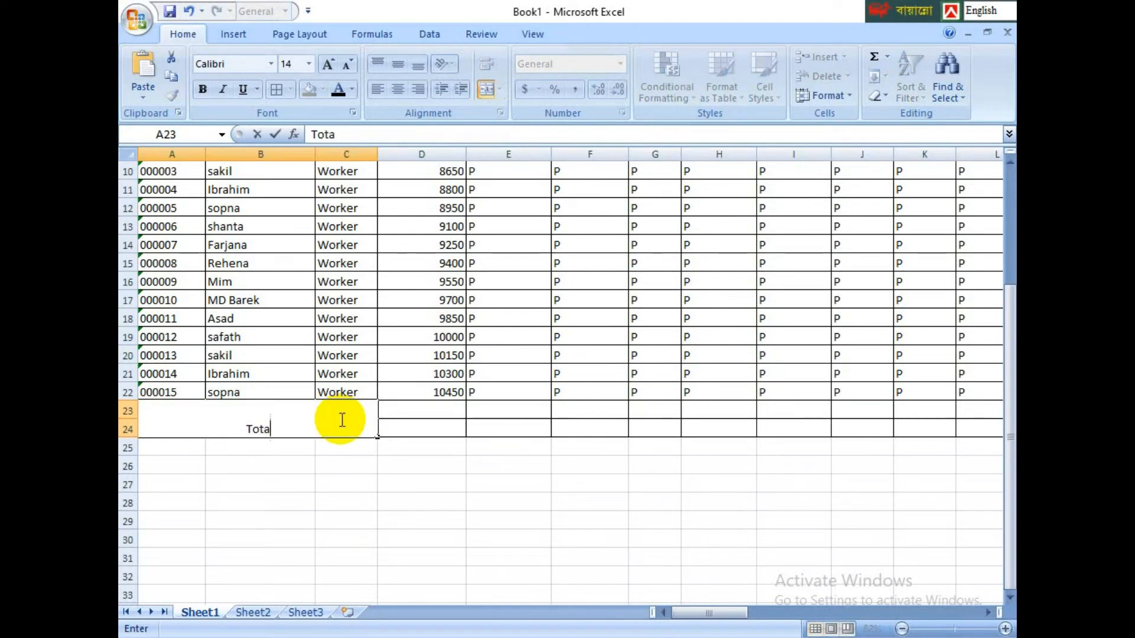
pyautogui.write('ll')
pyautogui.click(398, 446)
# Step: Total the Basic Salary column in D23 with the formula =sum(D8:D22)
pyautogui.scroll(2, 405, 426)
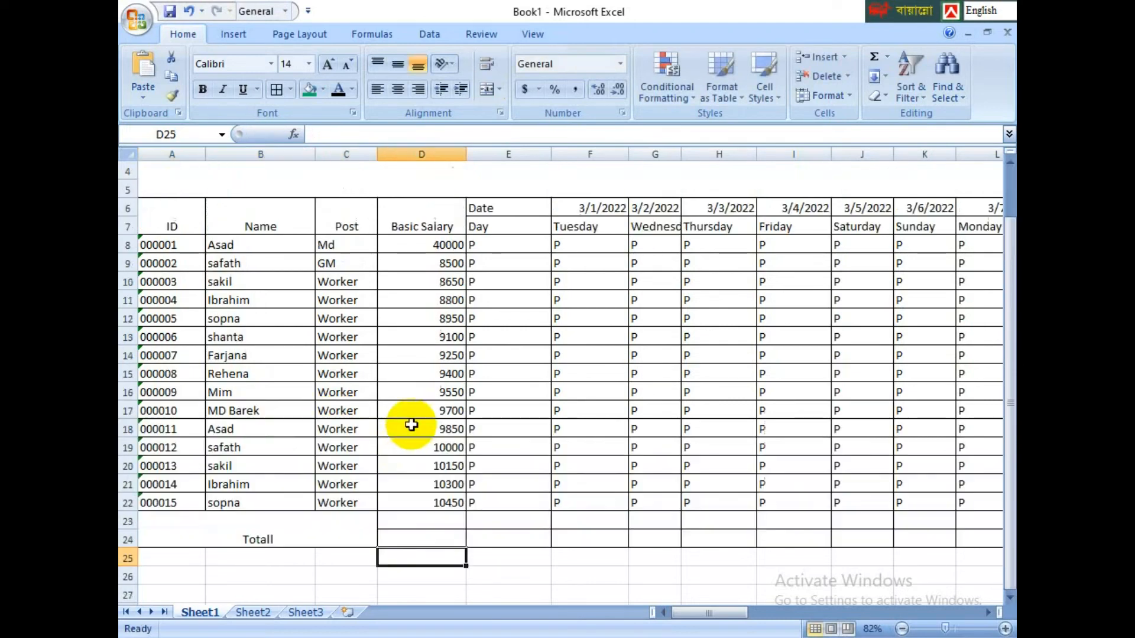
pyautogui.click(402, 520)
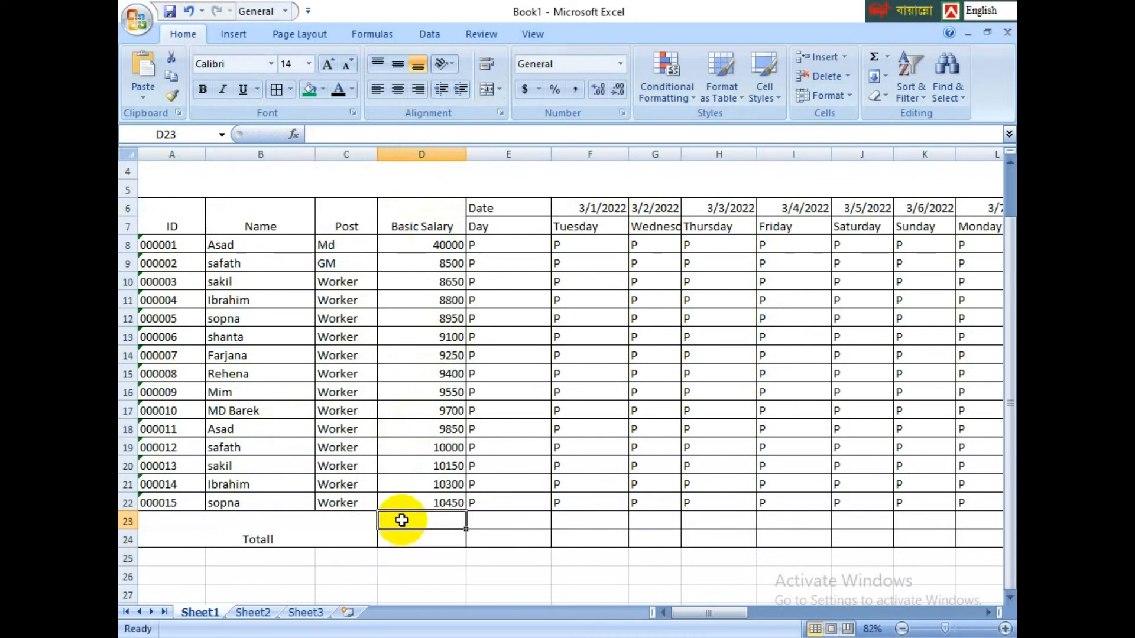
pyautogui.write('=')
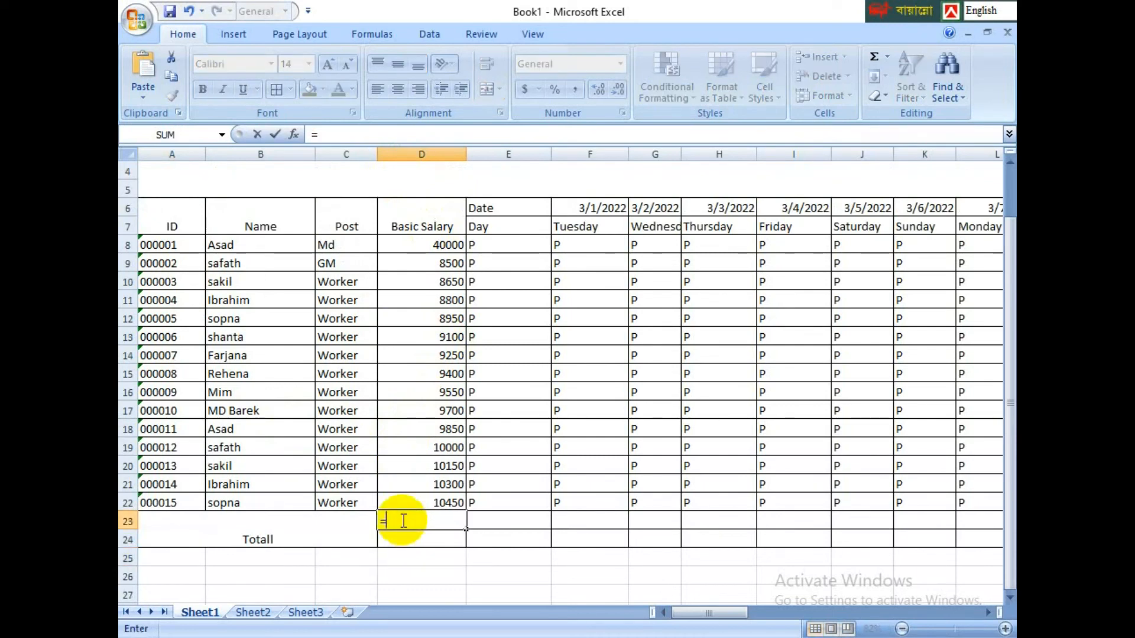
pyautogui.write('su')
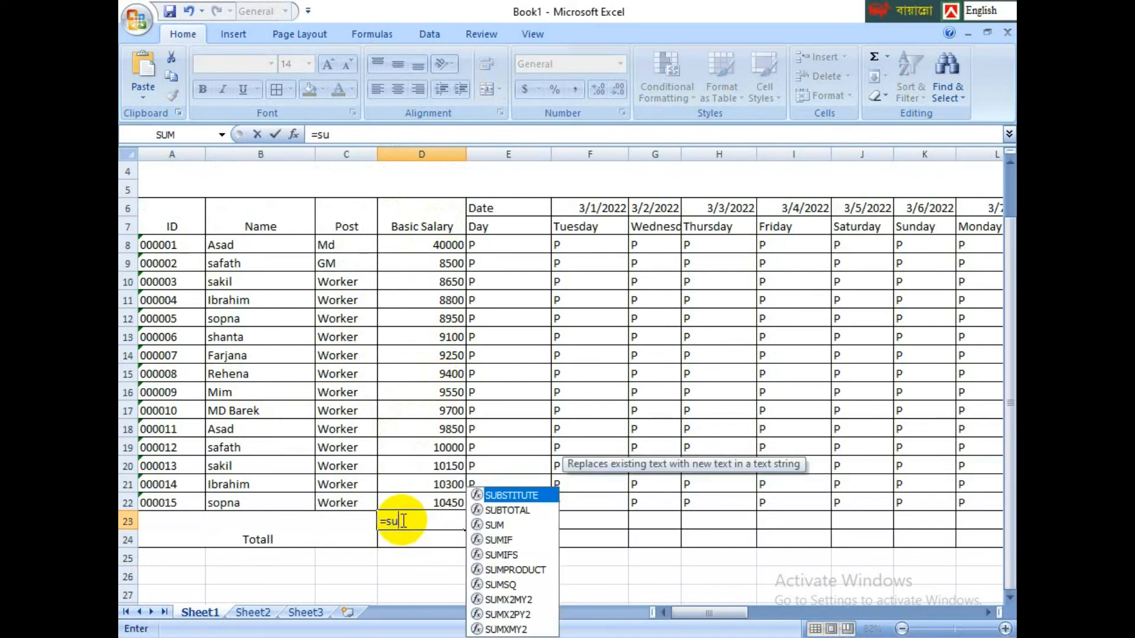
pyautogui.write('m(')
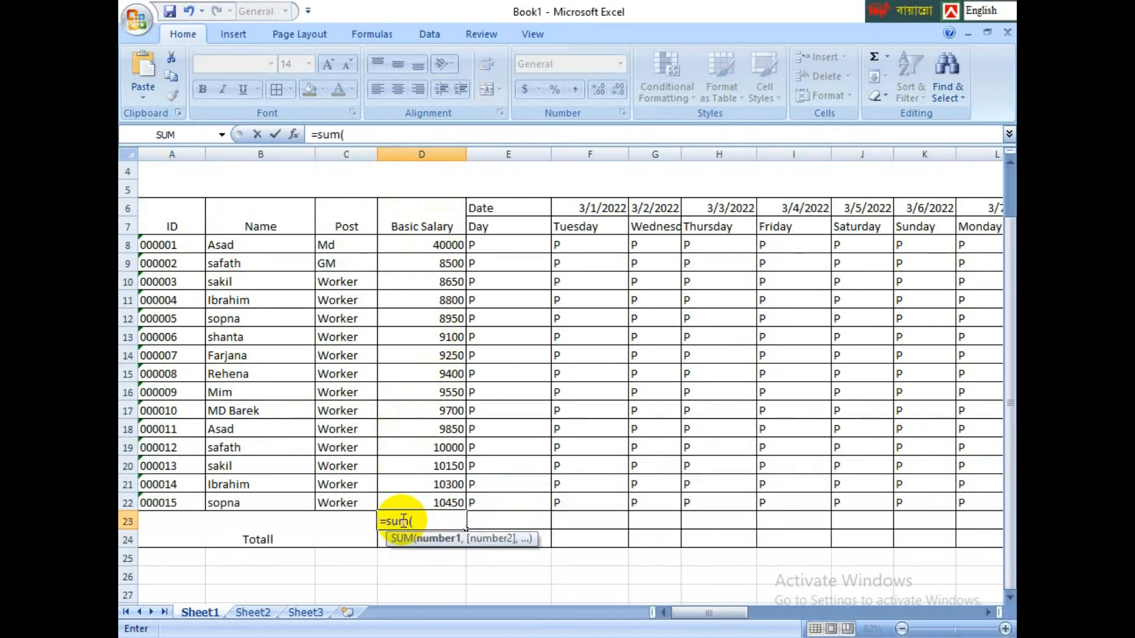
pyautogui.moveTo(414, 241); pyautogui.dragTo(451, 502)
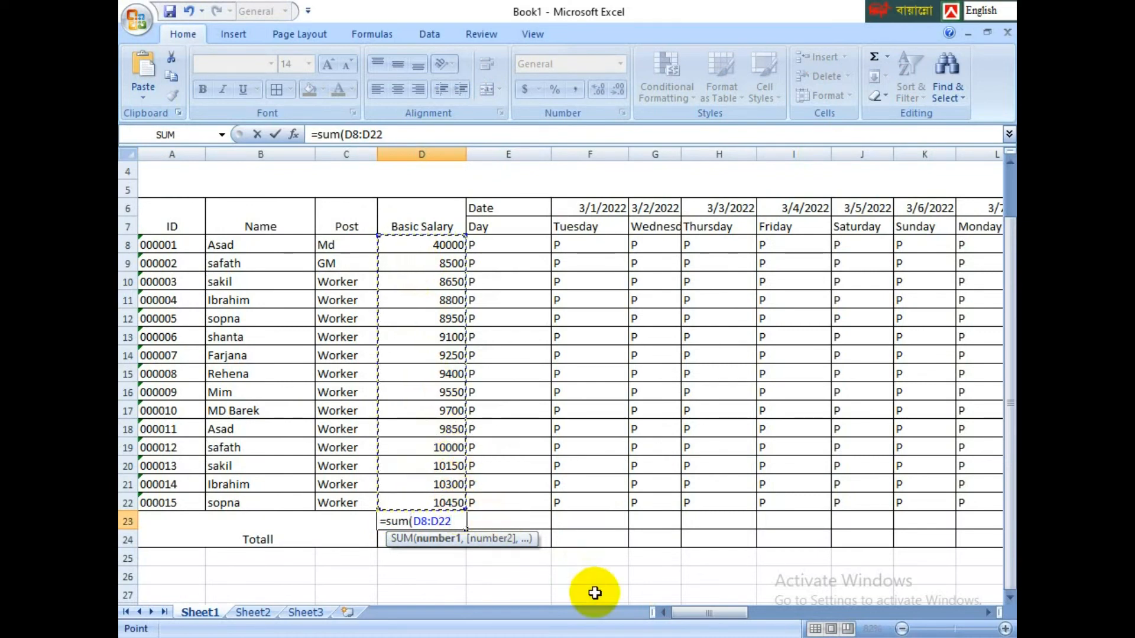
pyautogui.write(')')
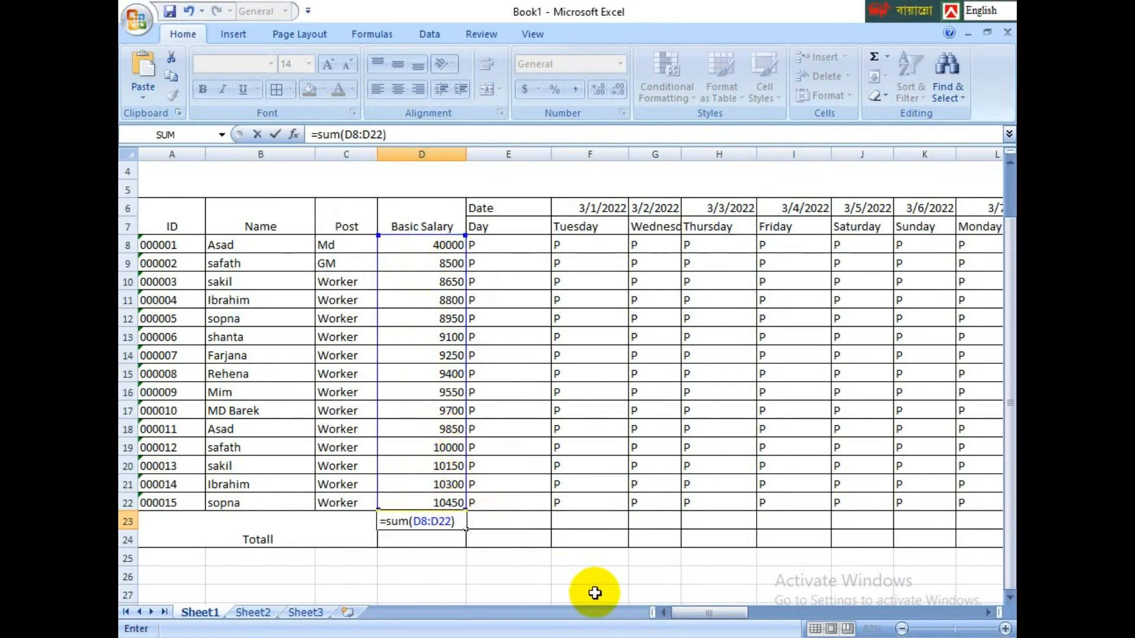
pyautogui.press('Return')
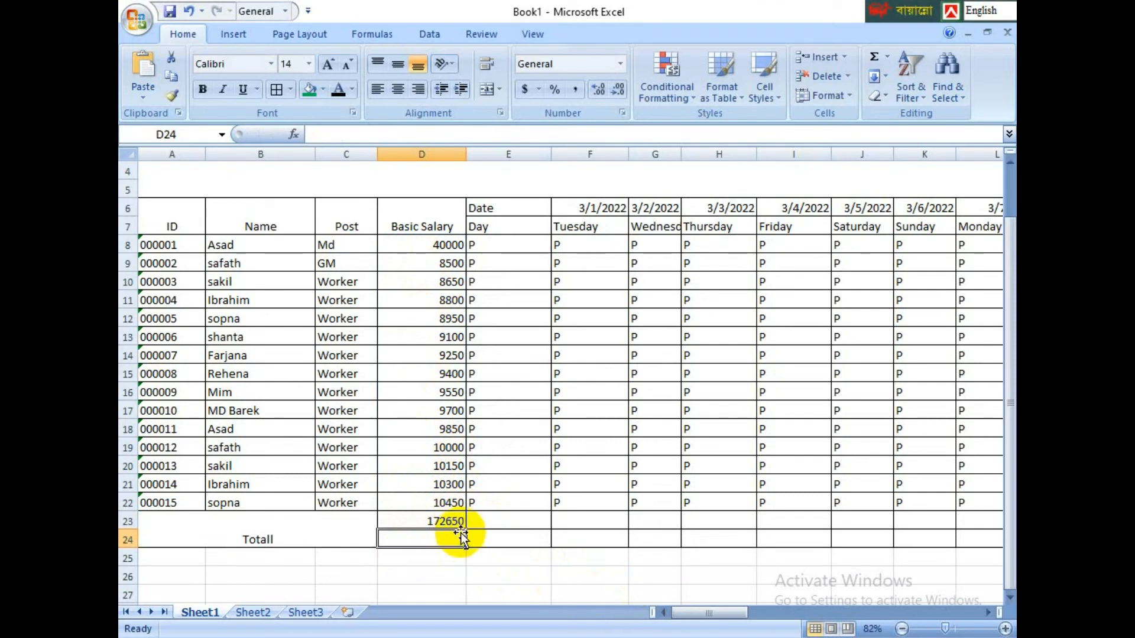
# Step: Fill the sum formula from D23 across to AZ23, and clear it from the daily attendance cells E23:AJ23
pyautogui.click(424, 524)
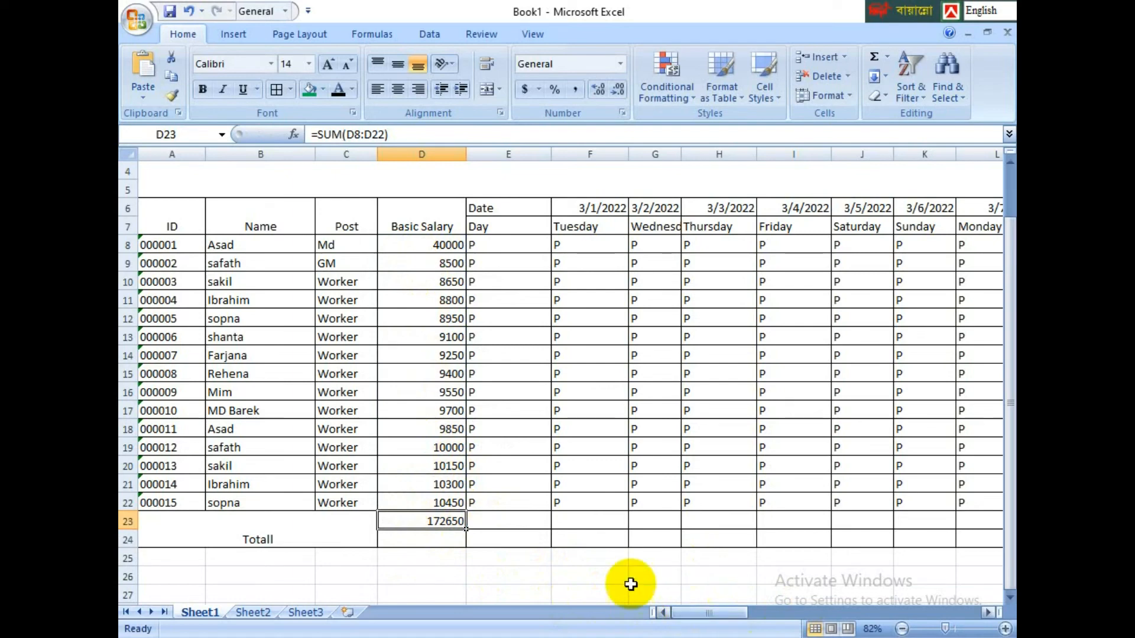
pyautogui.moveTo(467, 528); pyautogui.dragTo(936, 543)
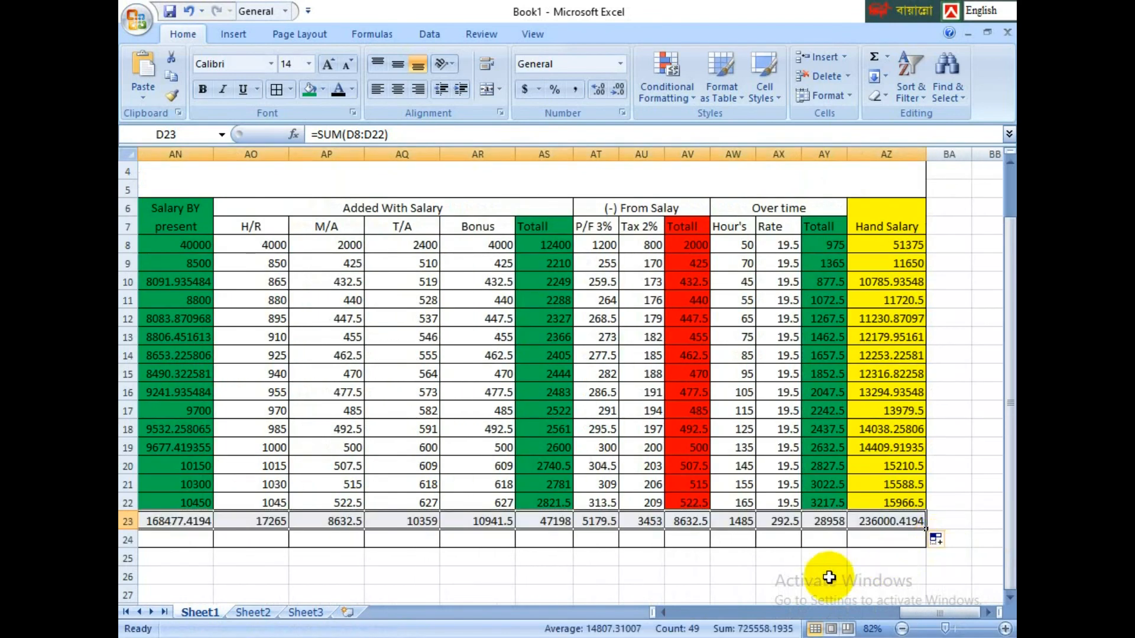
pyautogui.moveTo(940, 611); pyautogui.dragTo(710, 621)
pyautogui.click(531, 519)
pyautogui.moveTo(531, 518); pyautogui.dragTo(788, 519)
pyautogui.press('Delete')
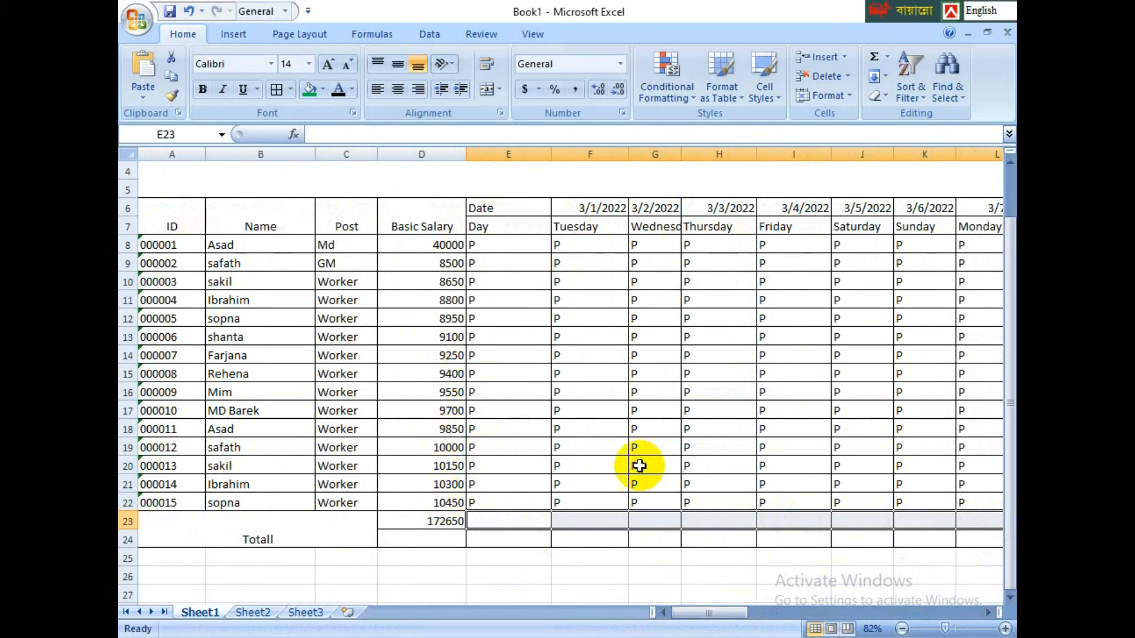
# Step: Review the row 23 totals from Totall Present onward and inspect the H/R sum formula in AO23
pyautogui.moveTo(735, 612); pyautogui.dragTo(906, 603)
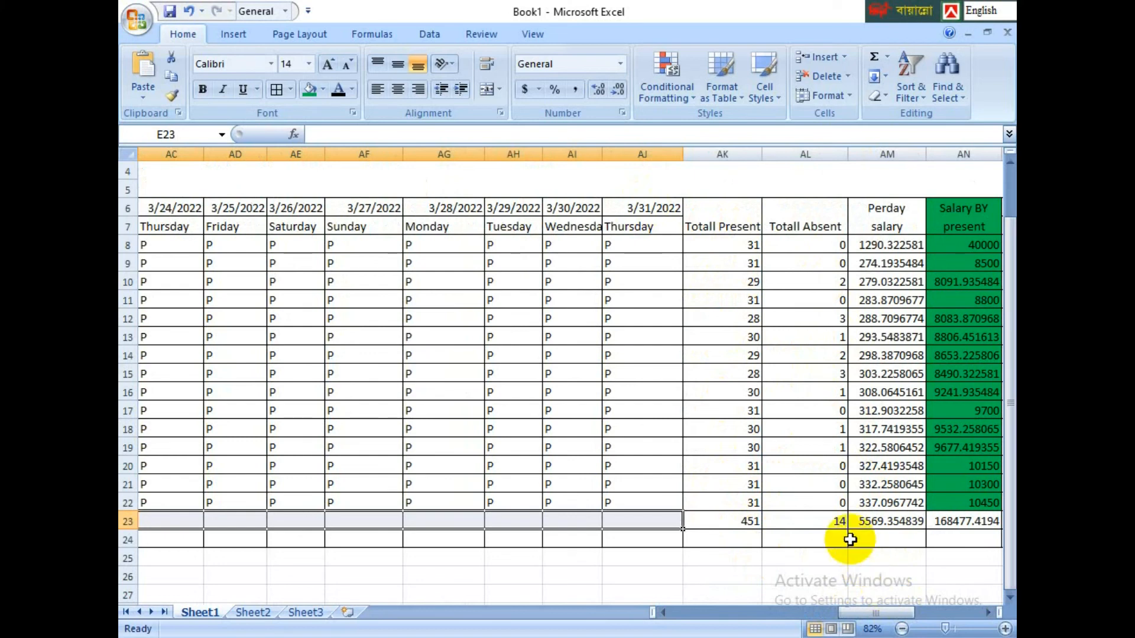
pyautogui.moveTo(887, 613); pyautogui.dragTo(895, 615)
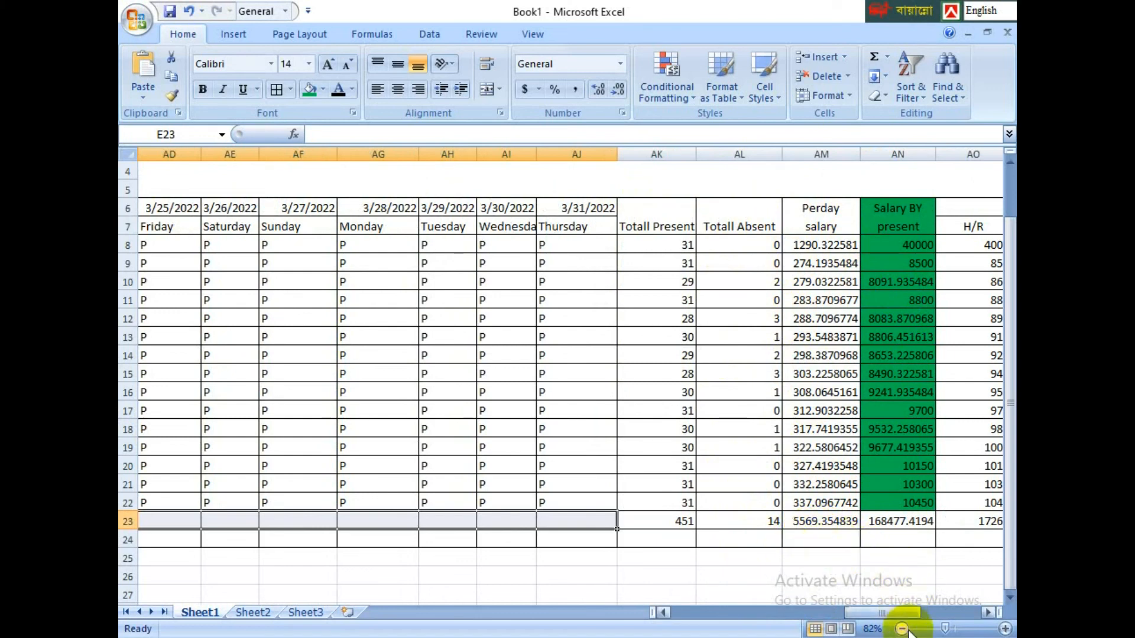
pyautogui.moveTo(903, 615); pyautogui.dragTo(924, 615)
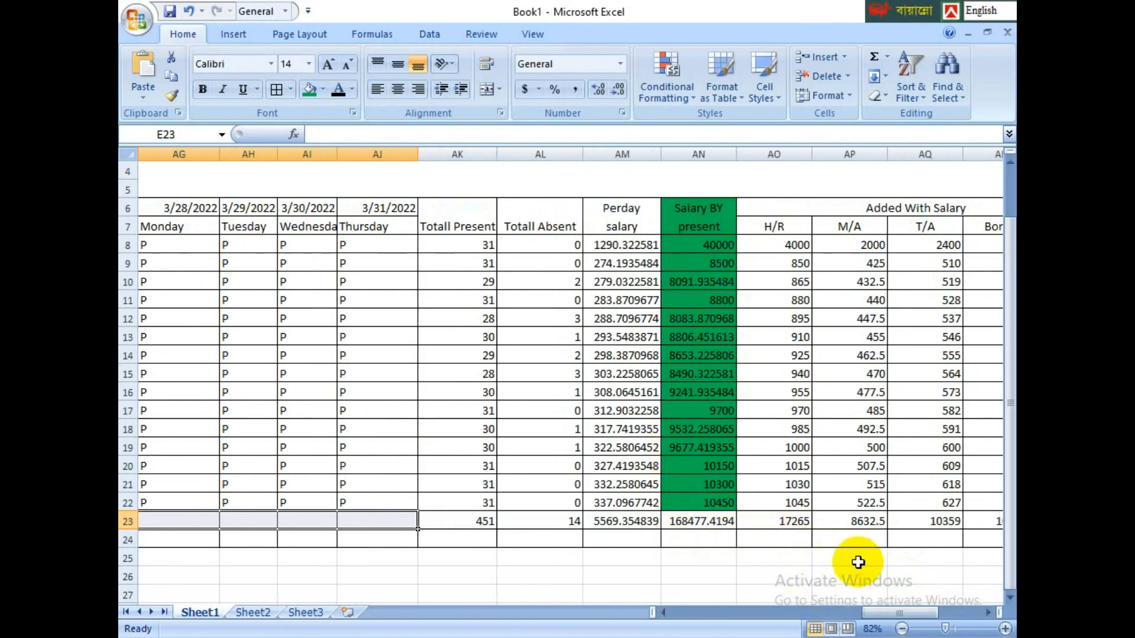
pyautogui.moveTo(885, 607); pyautogui.dragTo(911, 607)
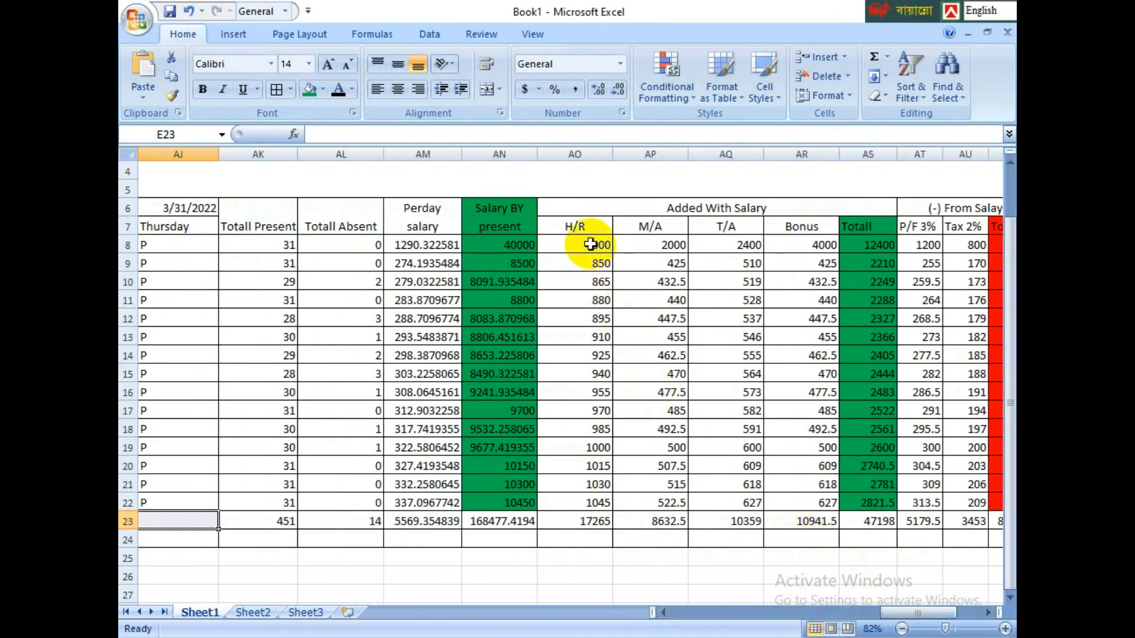
pyautogui.click(575, 521)
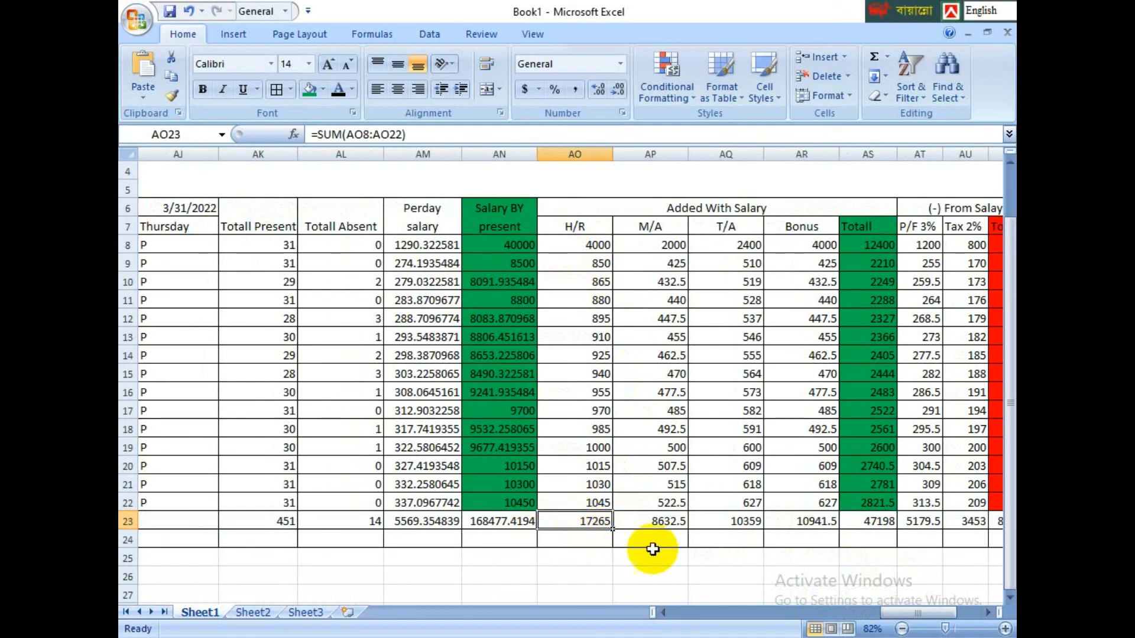
# Step: Fill the total rows A23:AZ24 with the standard orange colour
pyautogui.moveTo(893, 613); pyautogui.dragTo(946, 612)
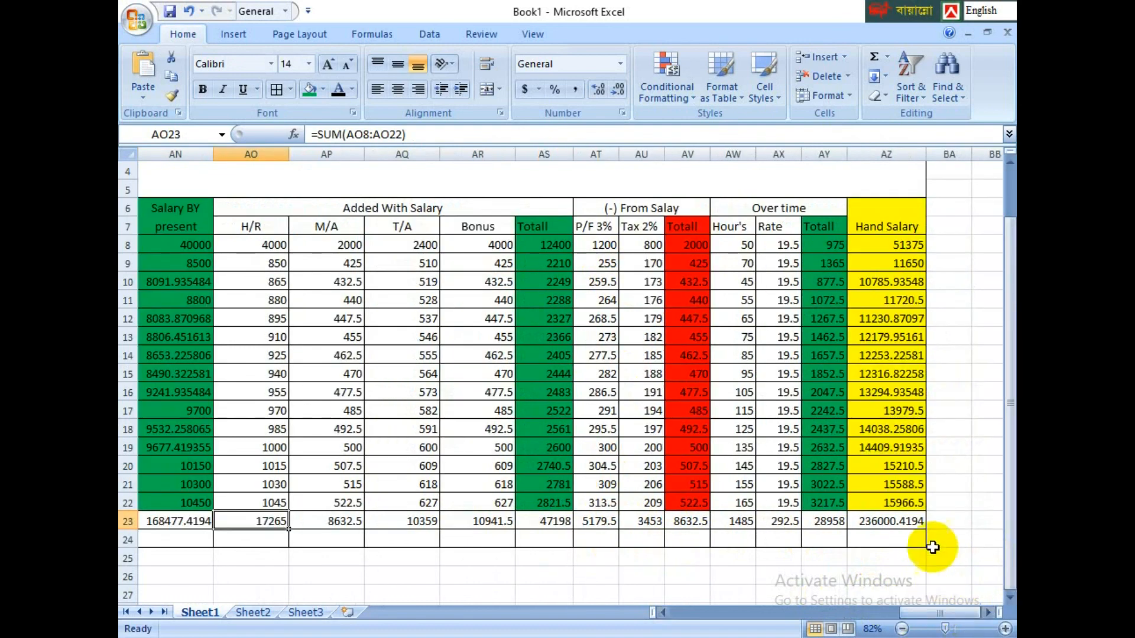
pyautogui.moveTo(907, 522); pyautogui.dragTo(167, 531)
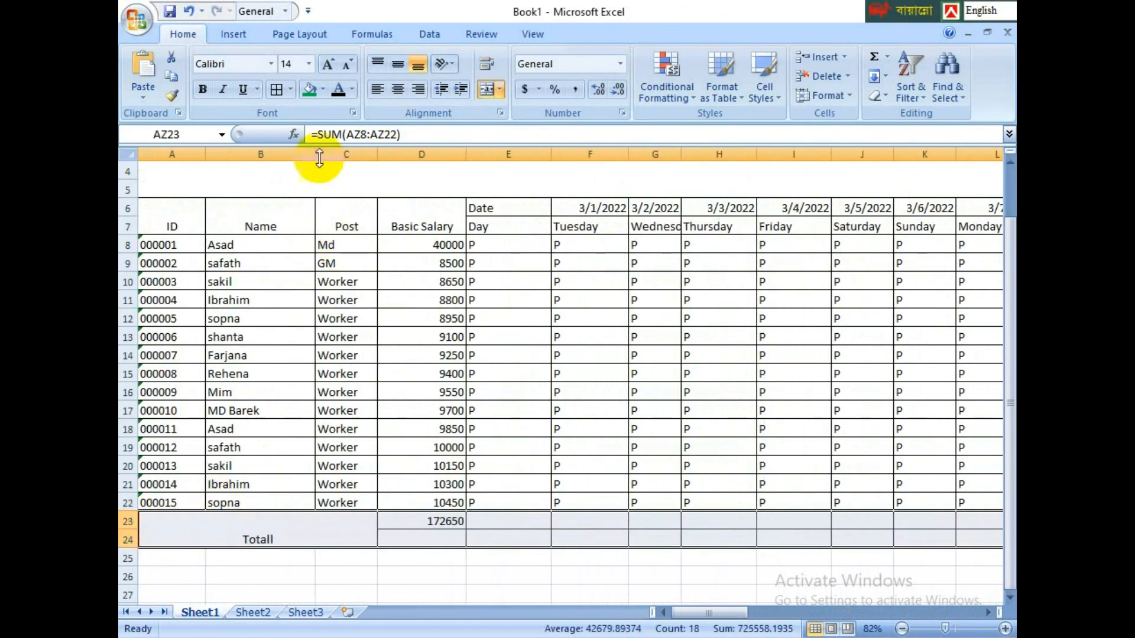
pyautogui.click(324, 92)
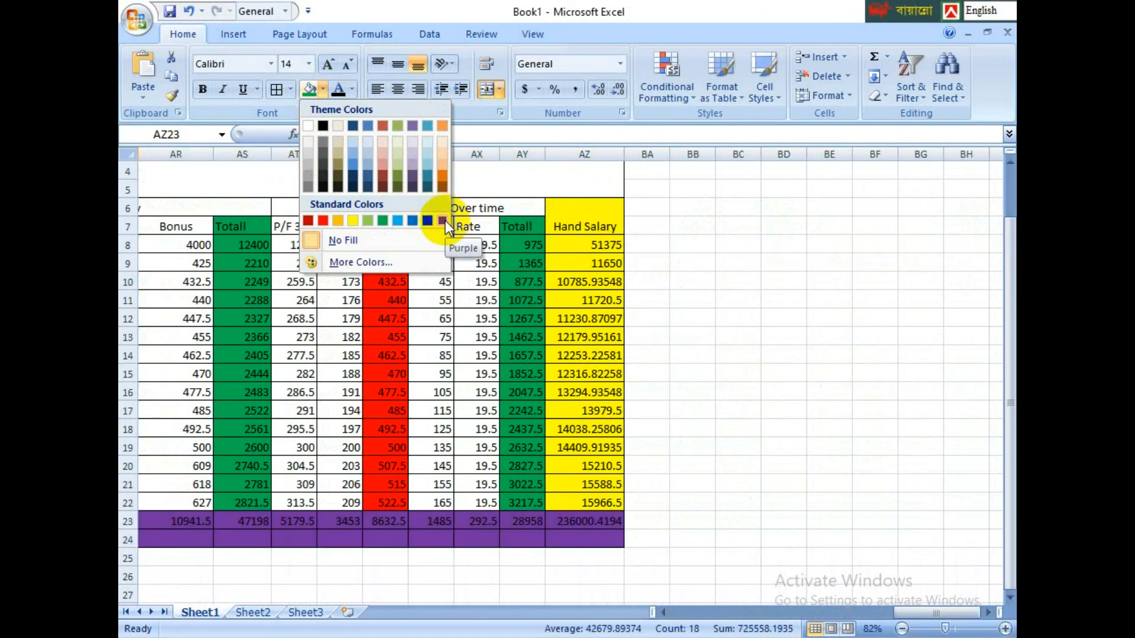
pyautogui.click(338, 220)
pyautogui.moveTo(962, 616); pyautogui.dragTo(996, 589)
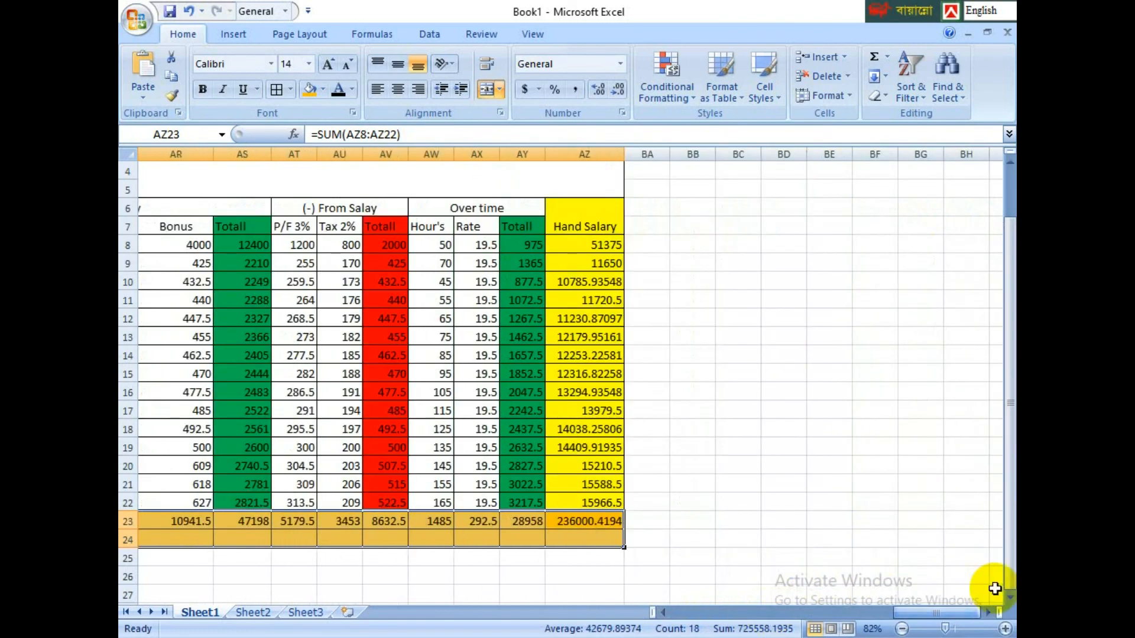
pyautogui.moveTo(1008, 213); pyautogui.dragTo(1005, 236)
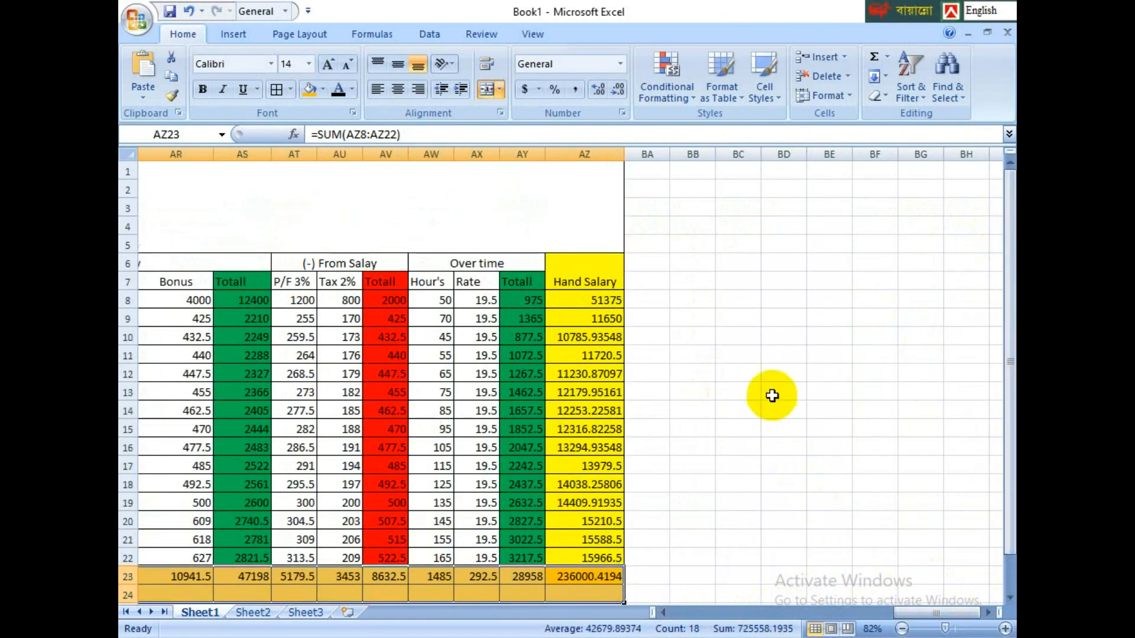